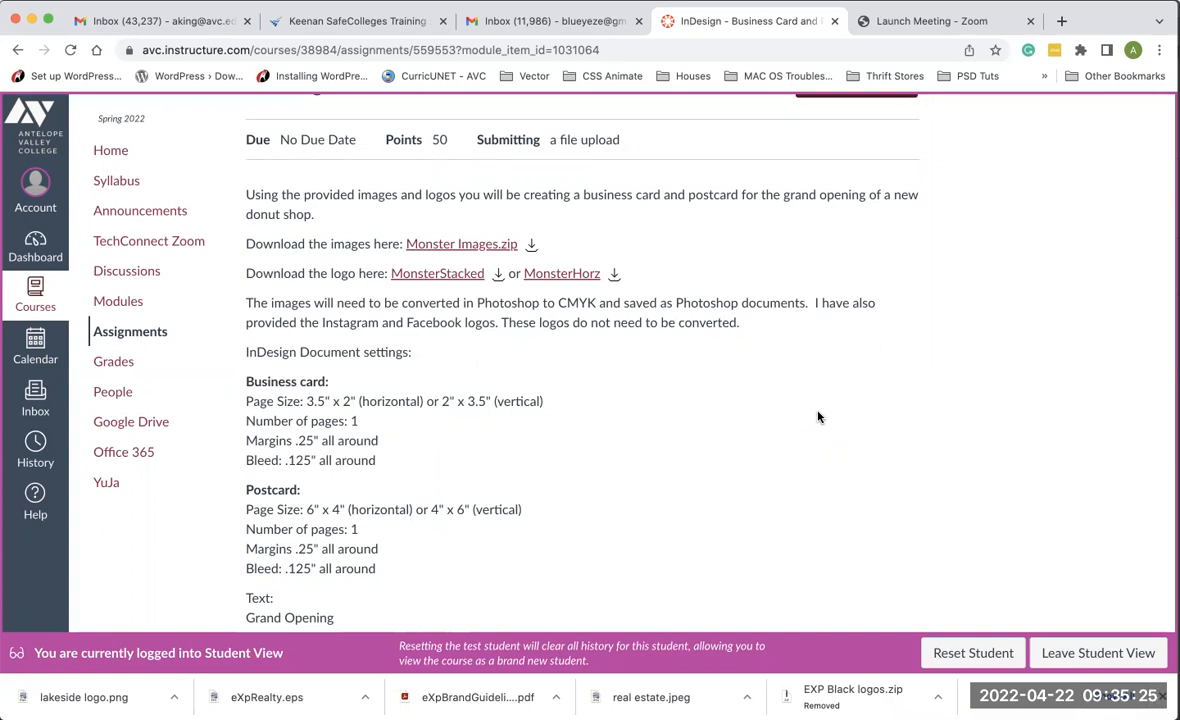
# - Review the assignment's postcard document settings, text and sample designs
pyautogui.scroll(-5, 818, 417)
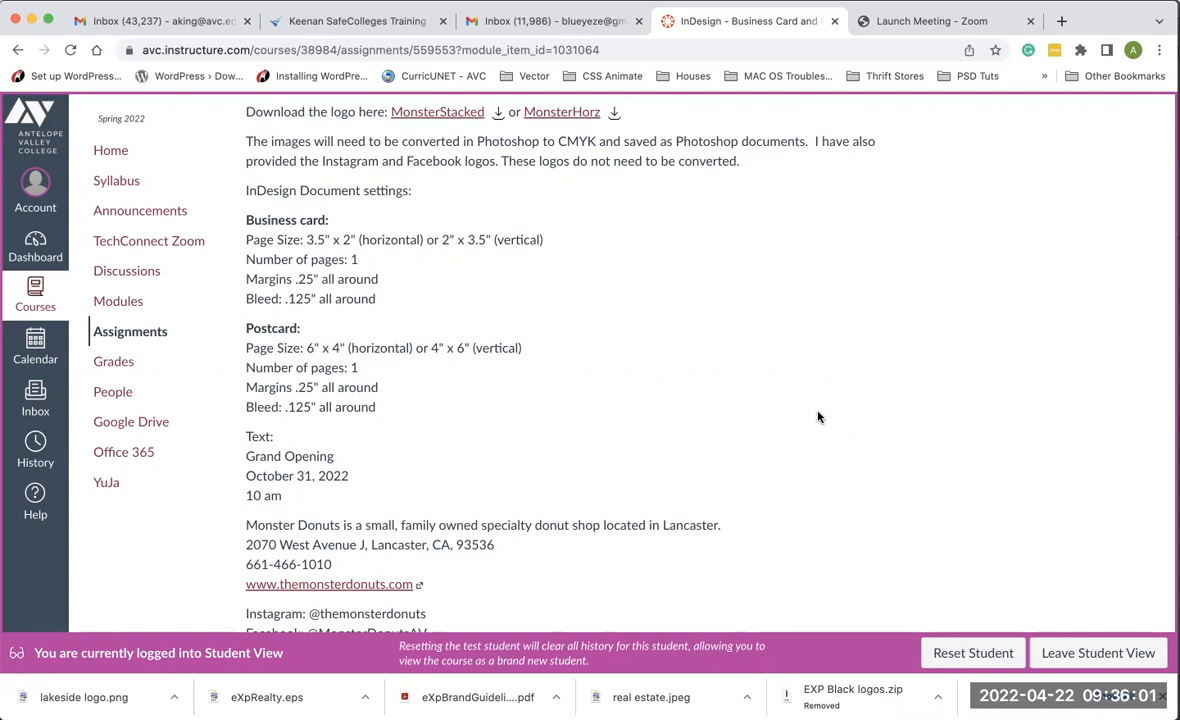
pyautogui.scroll(-7, 818, 417)
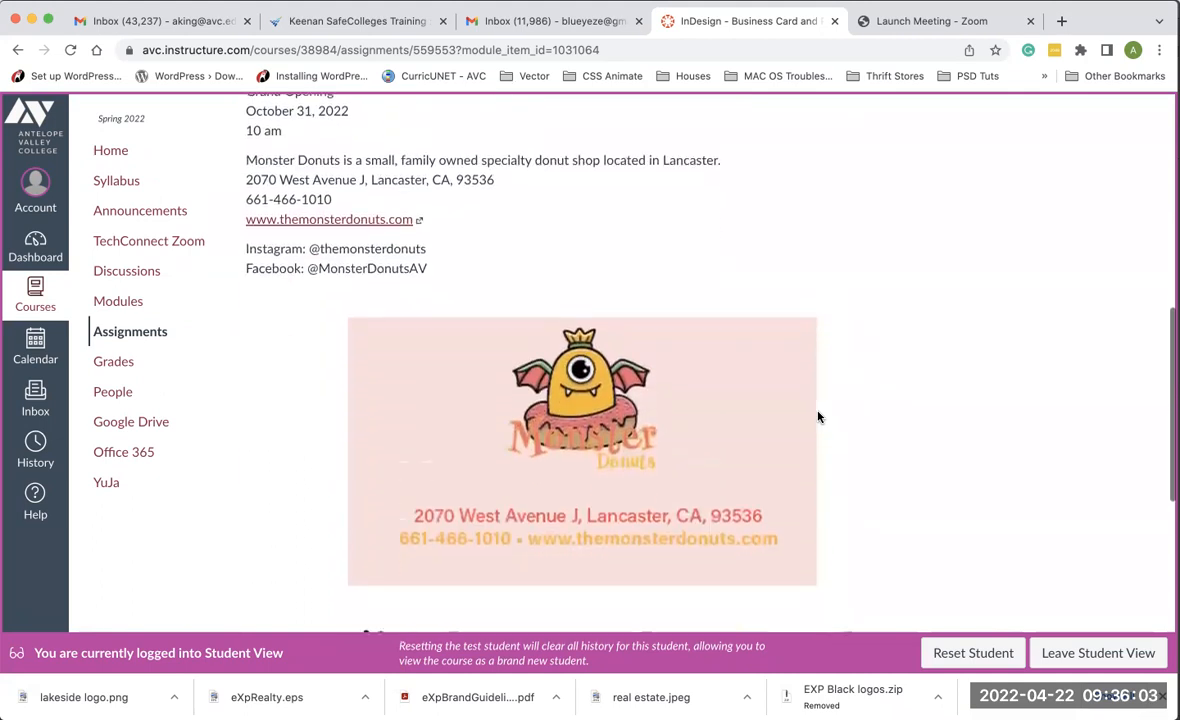
pyautogui.scroll(-7, 818, 417)
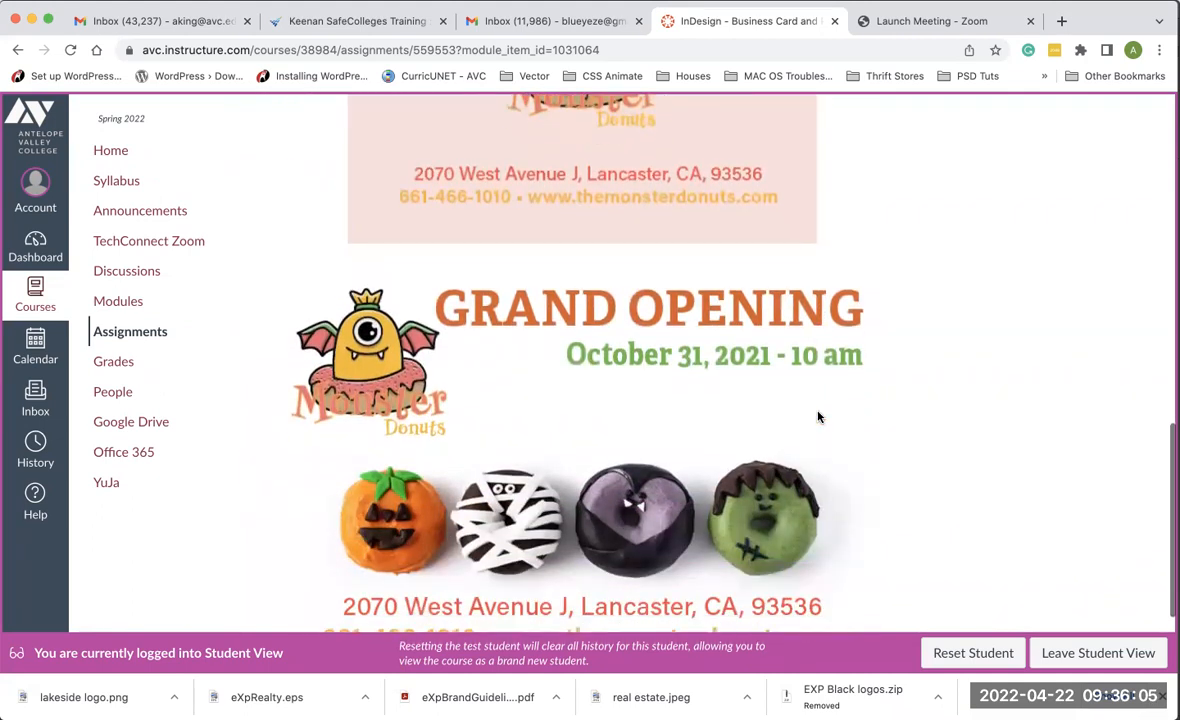
pyautogui.scroll(-2, 818, 417)
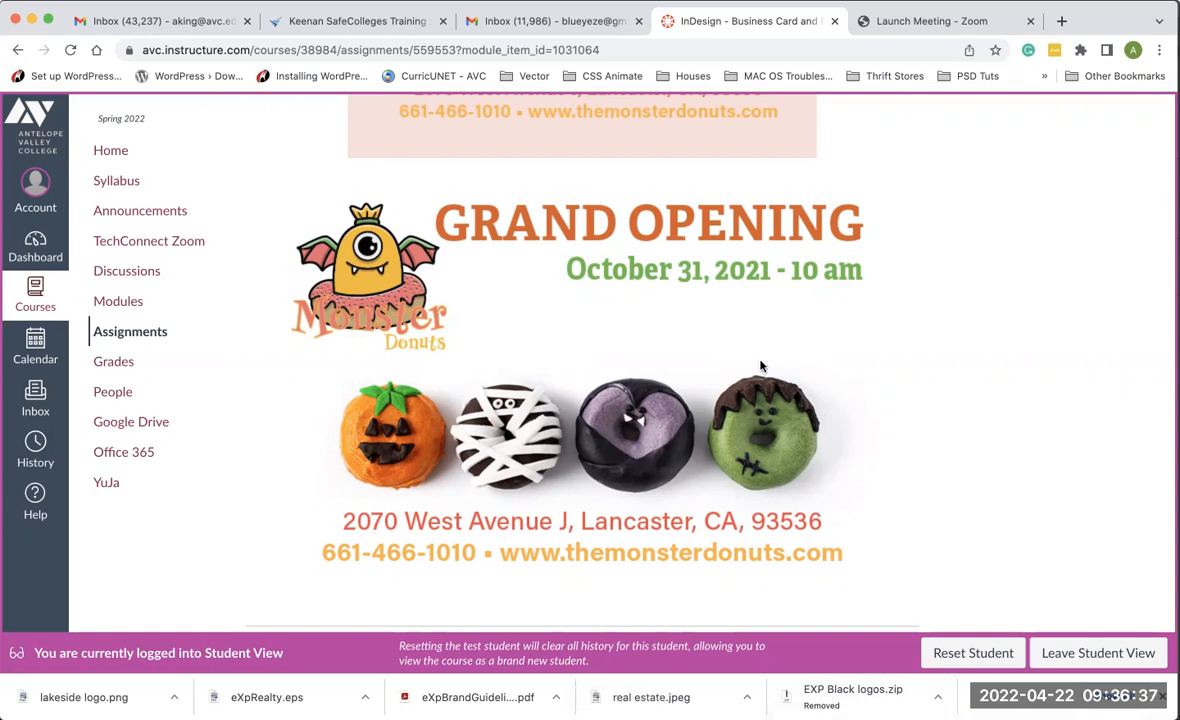
pyautogui.scroll(3, 793, 228)
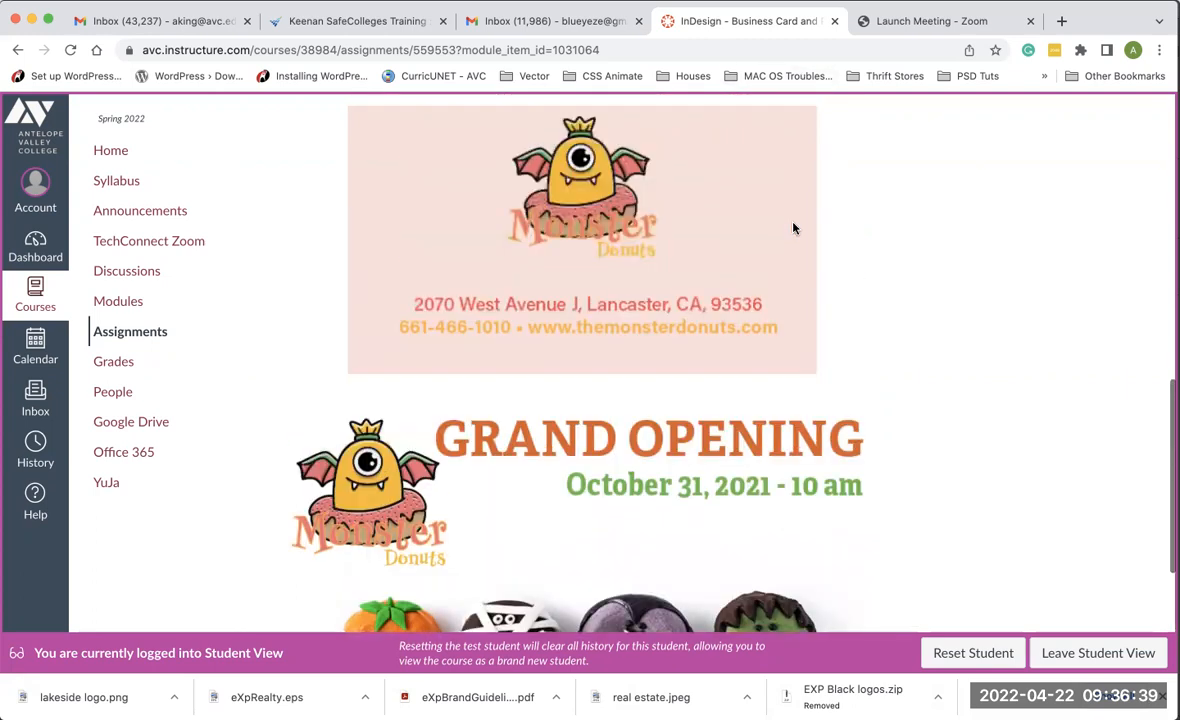
pyautogui.scroll(6, 793, 228)
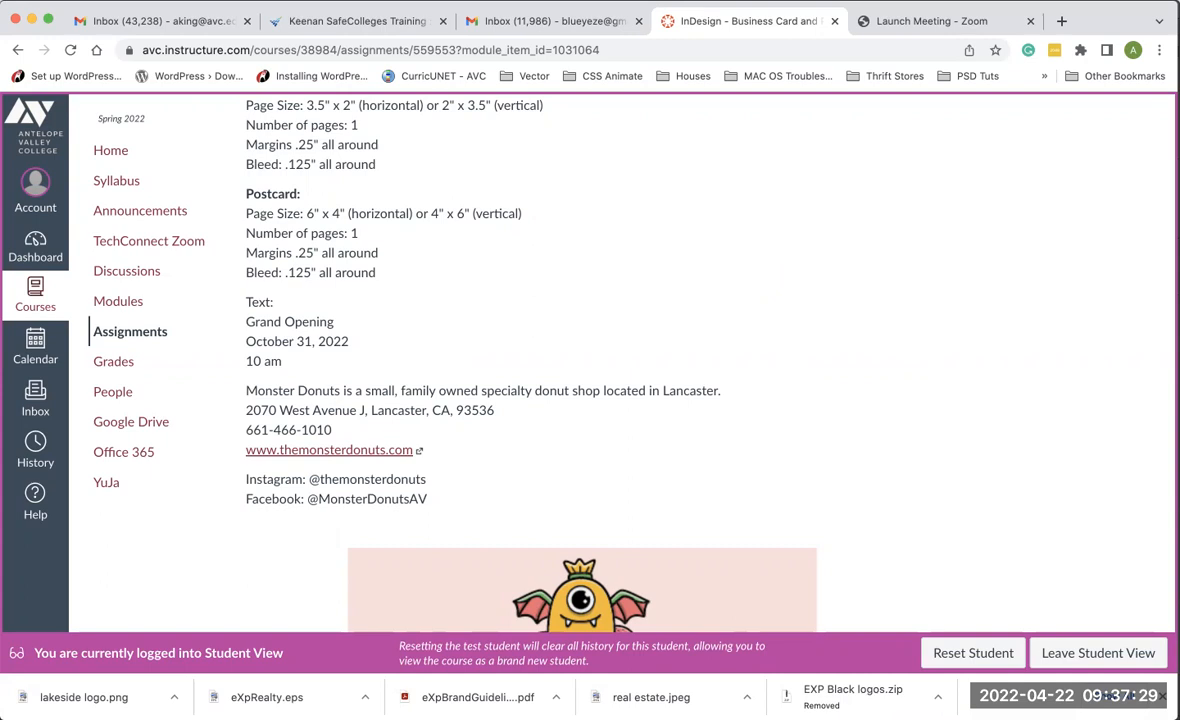
# - Switch to InDesign and start a new document
pyautogui.press('super+Tab')
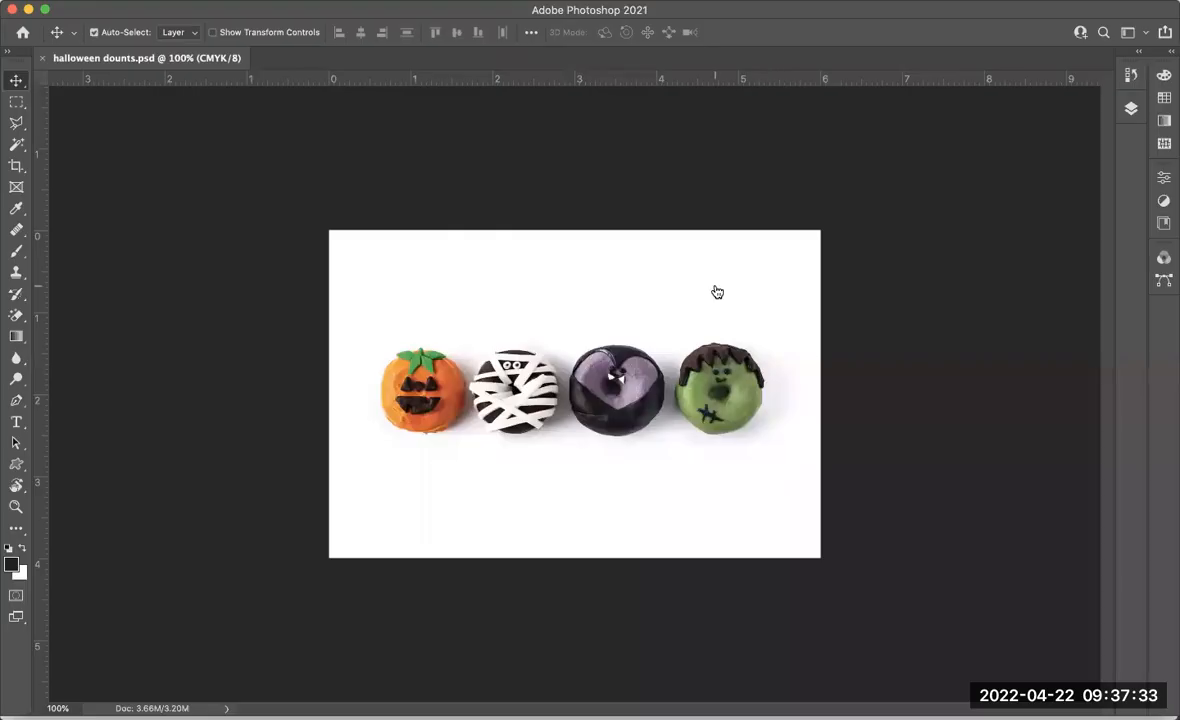
pyautogui.press('super+Tab')
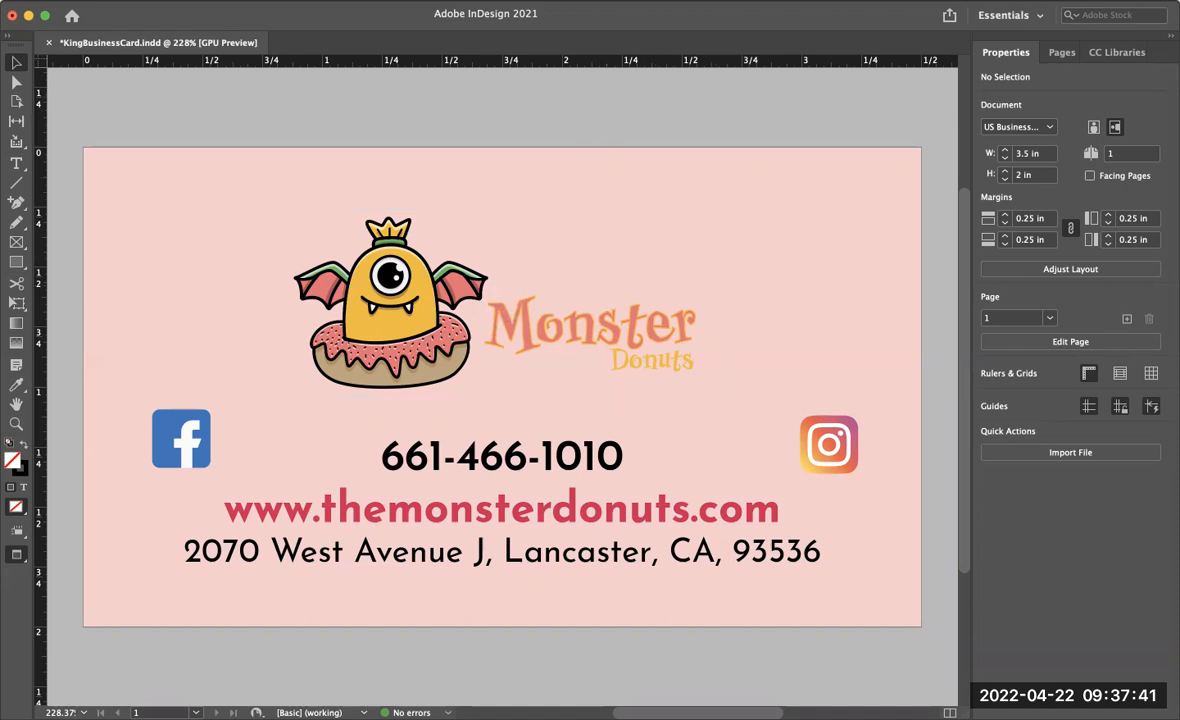
pyautogui.click(117, 1)
pyautogui.moveTo(126, 9)
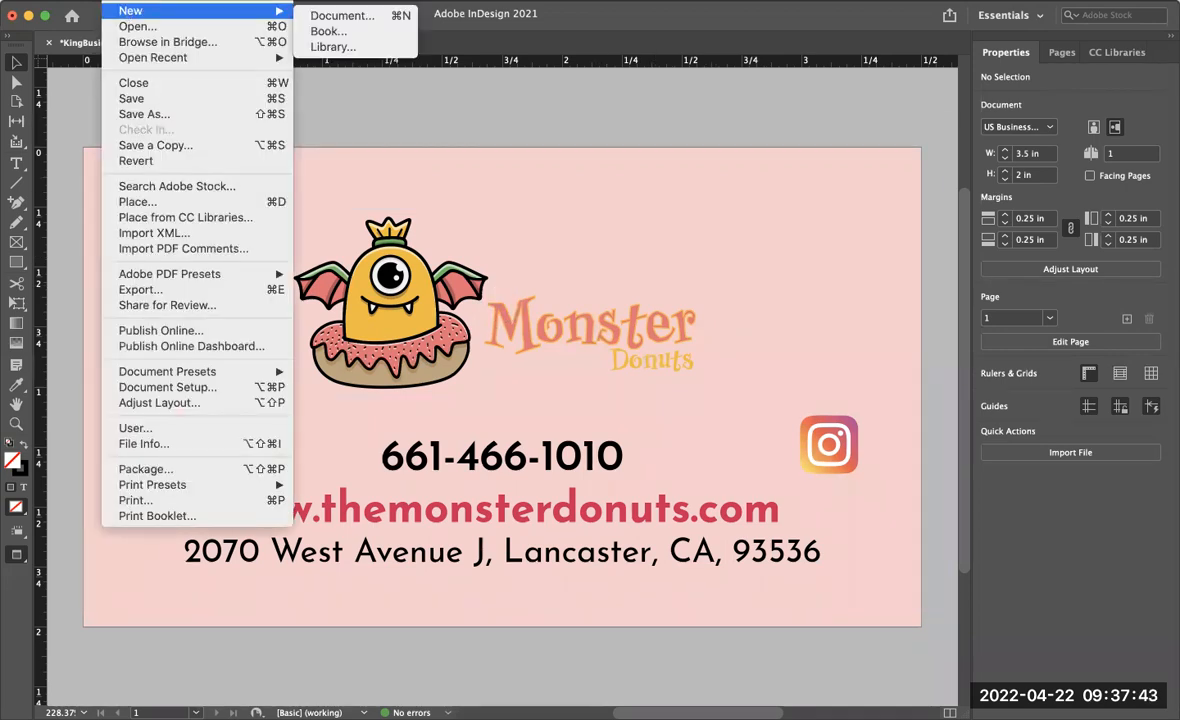
pyautogui.click(341, 17)
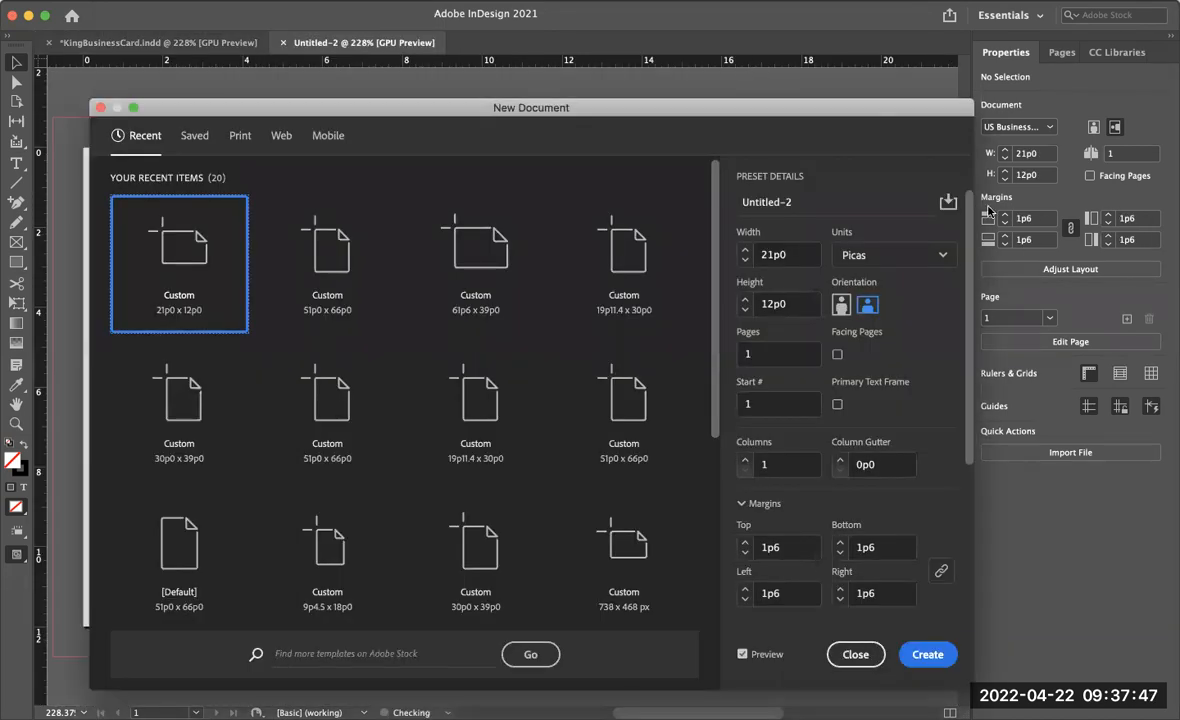
# - Set the new document's units to Inches, width to 6 in and height to 4 in
pyautogui.click(881, 257)
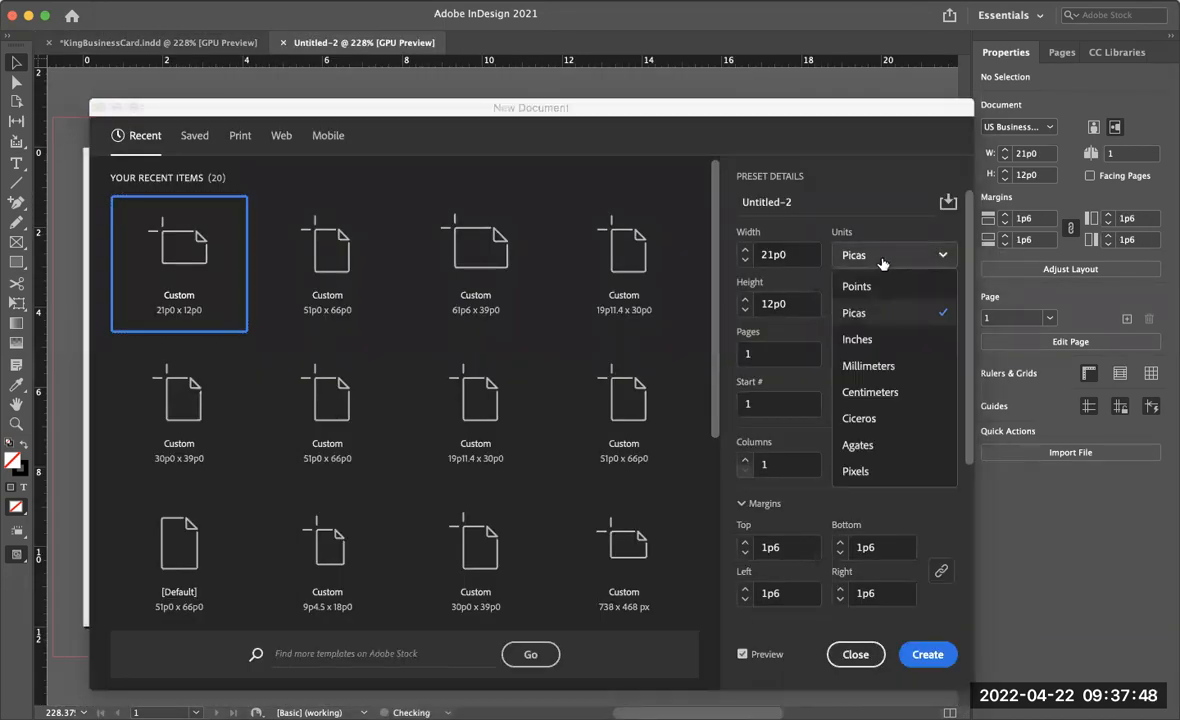
pyautogui.click(866, 338)
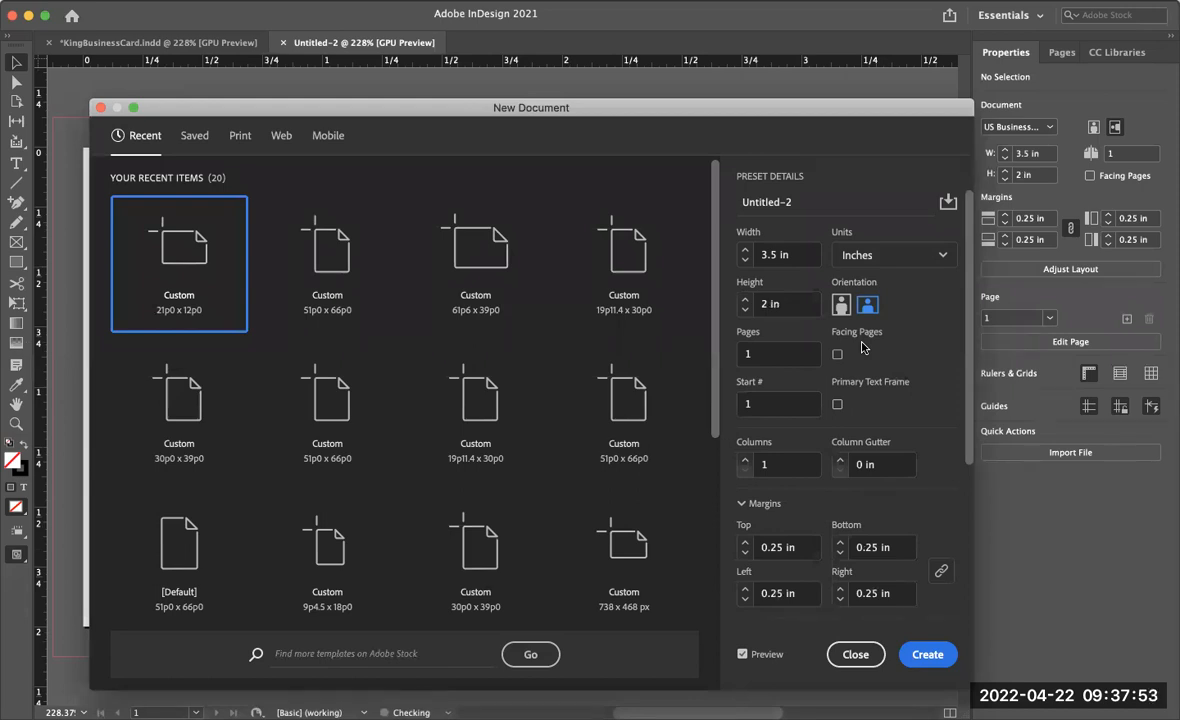
pyautogui.click(763, 254)
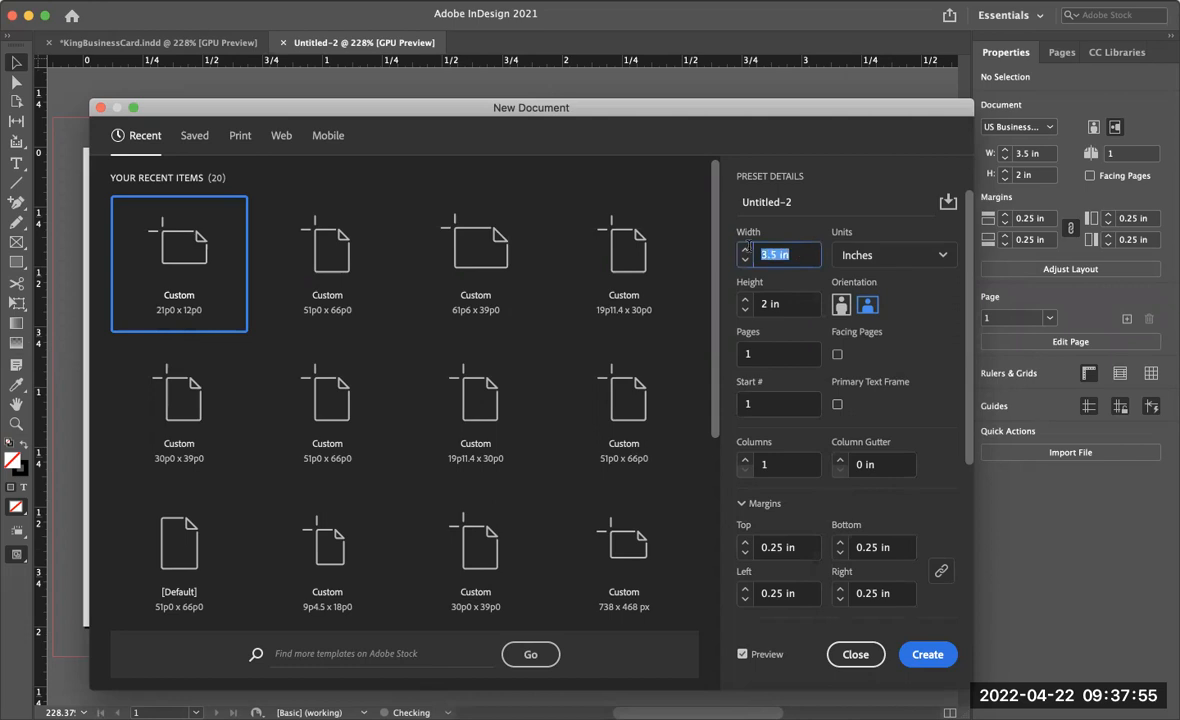
pyautogui.write('6')
pyautogui.click(790, 306)
pyautogui.moveTo(790, 308); pyautogui.dragTo(750, 304)
pyautogui.write('4')
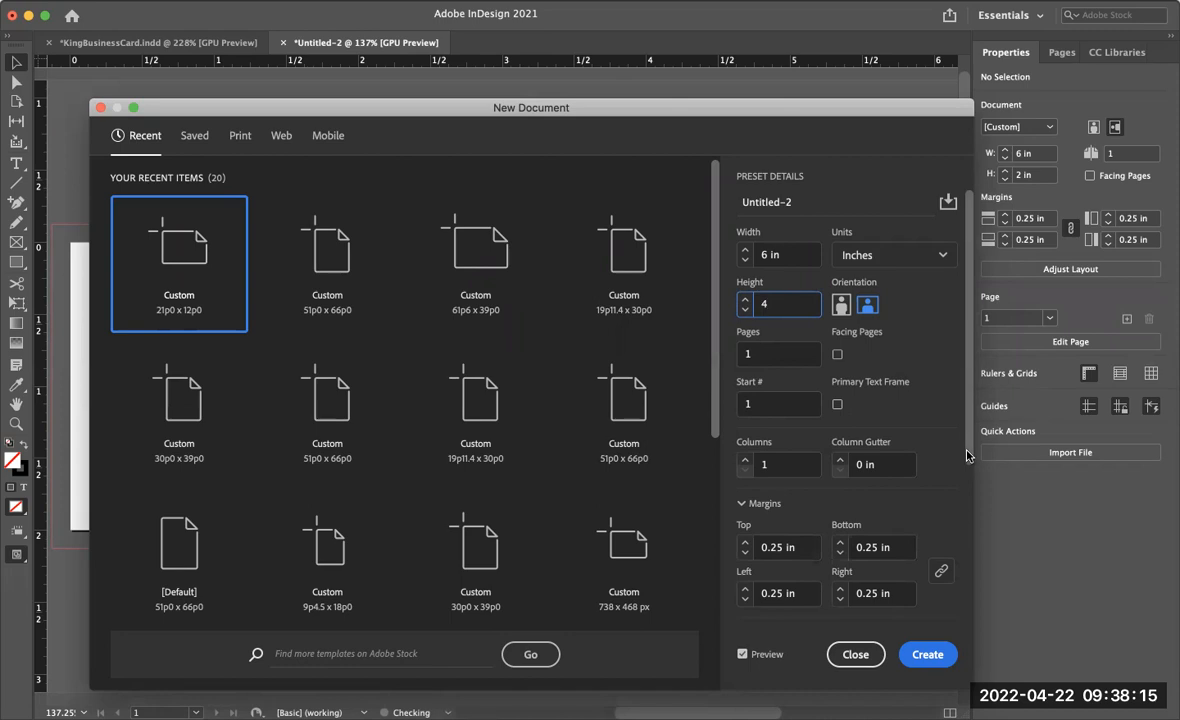
# - Check the 0.25 in margins and 0.125 in bleed and create the document
pyautogui.moveTo(967, 456); pyautogui.dragTo(963, 556)
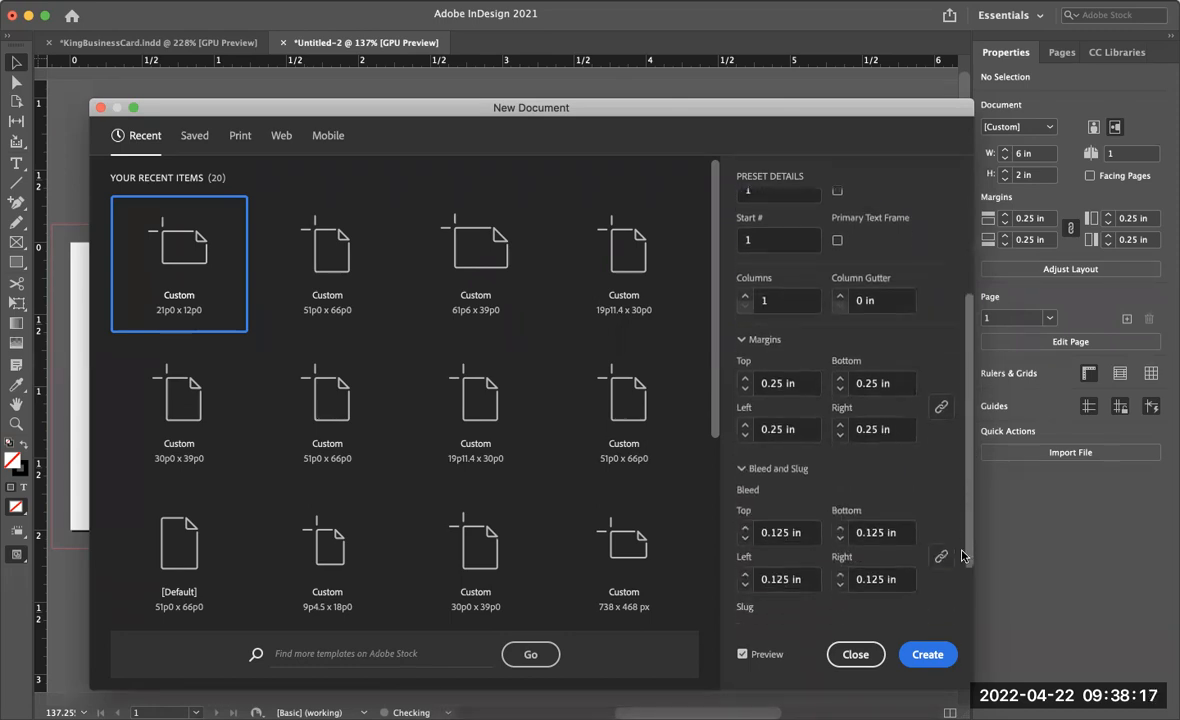
pyautogui.scroll(-2, 800, 531)
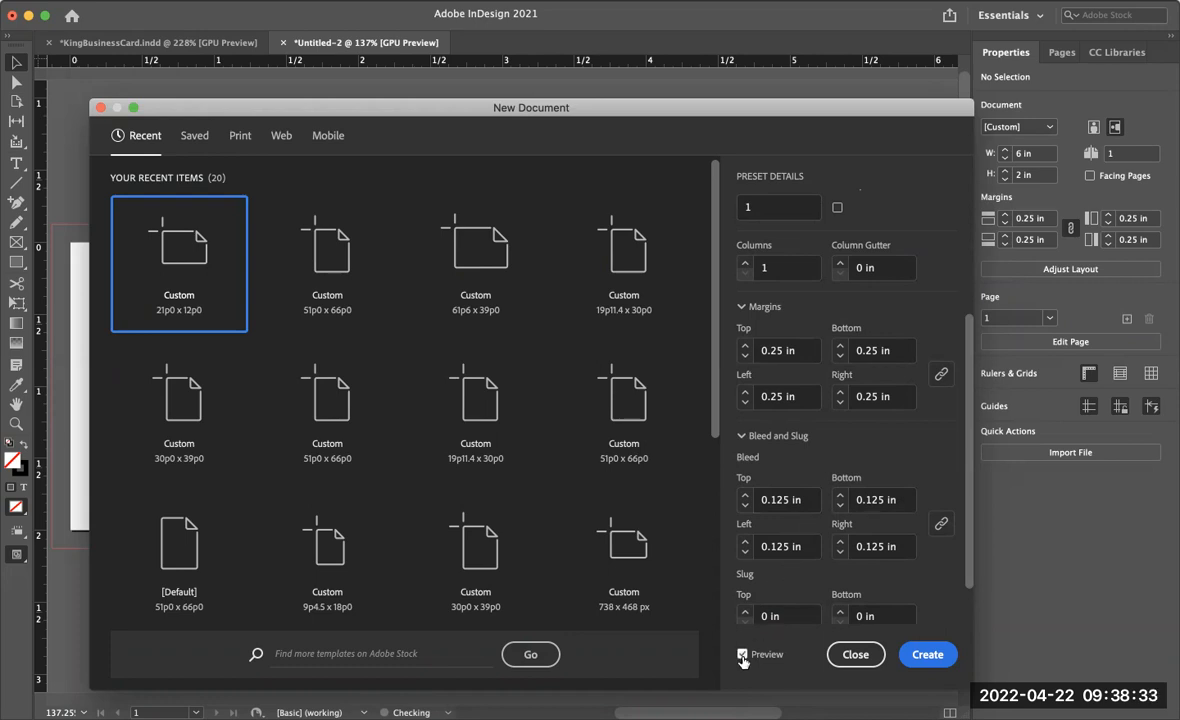
pyautogui.moveTo(683, 104); pyautogui.dragTo(1031, 397)
pyautogui.moveTo(1137, 510); pyautogui.dragTo(797, 175)
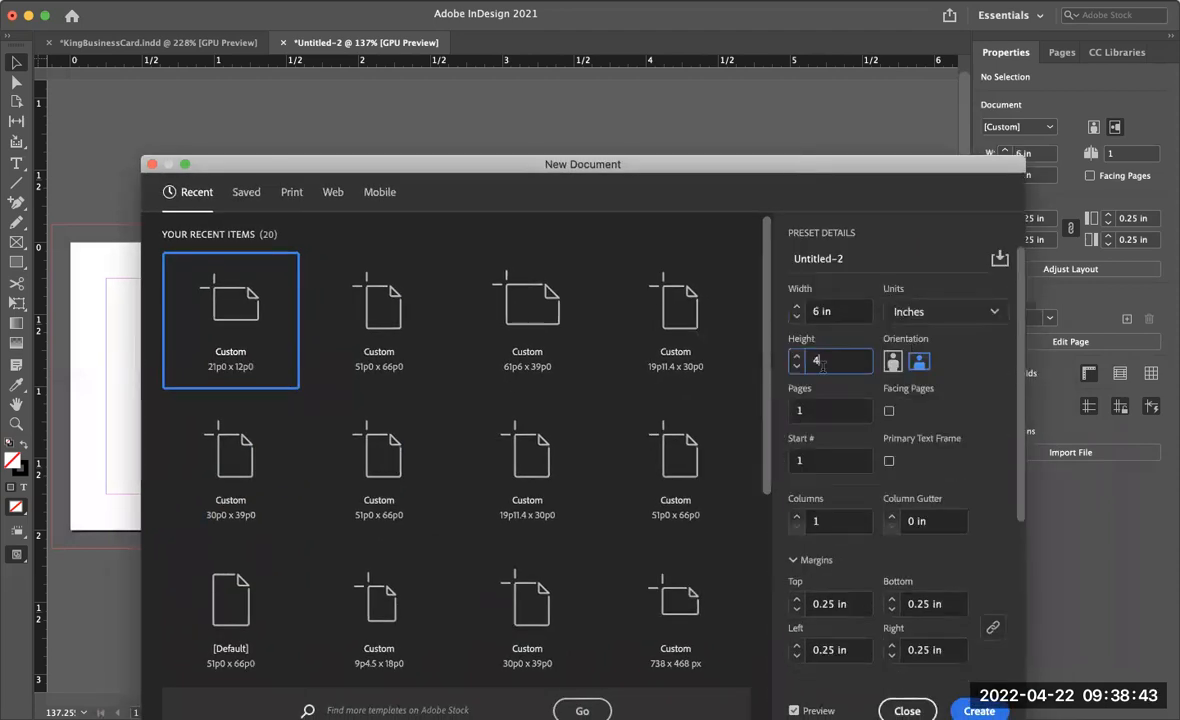
pyautogui.click(831, 364)
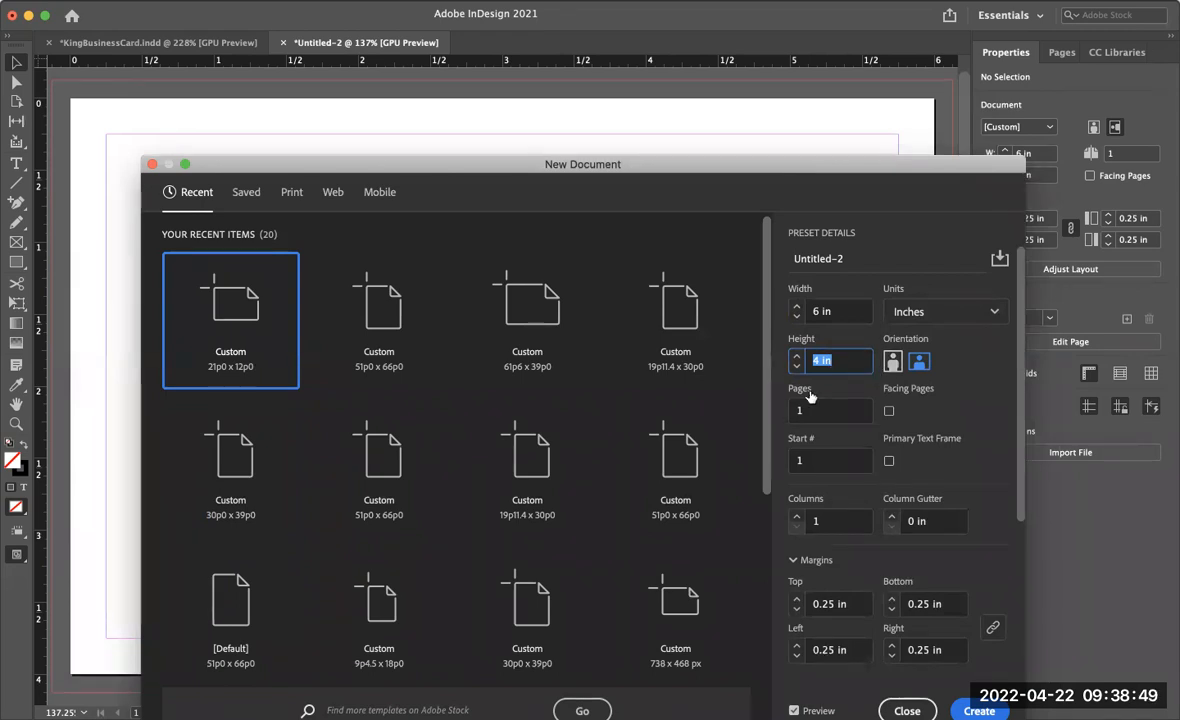
pyautogui.moveTo(790, 166); pyautogui.dragTo(821, 46)
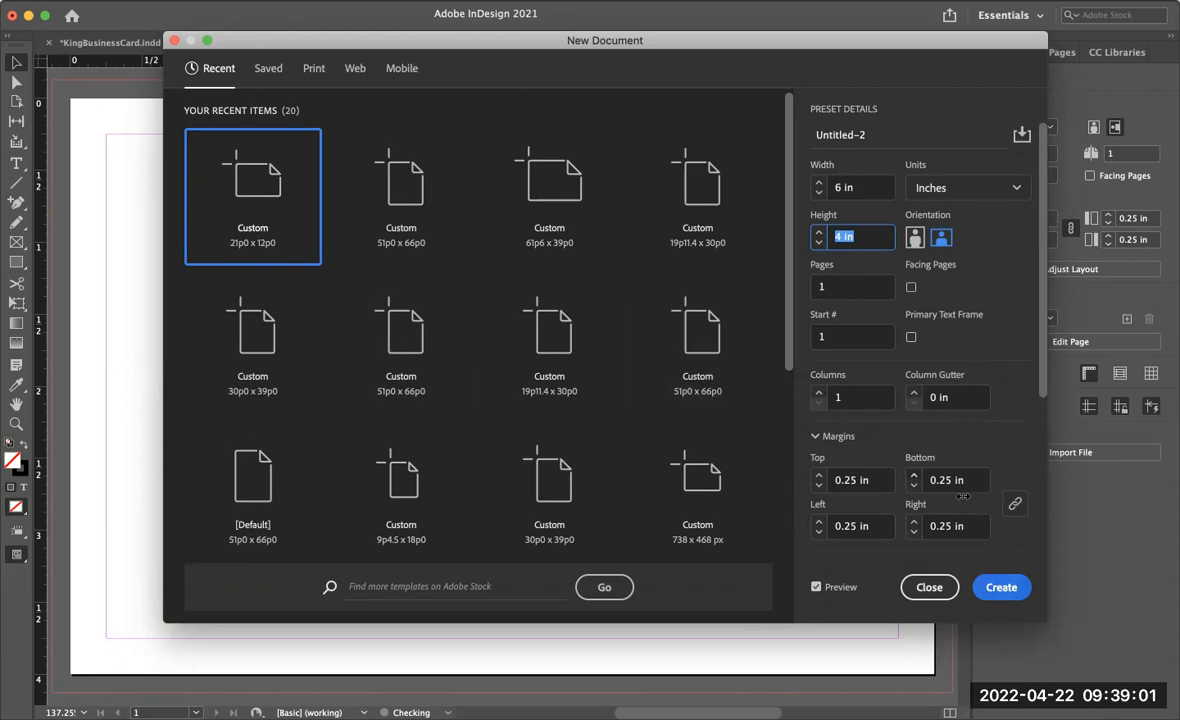
pyautogui.click(1000, 588)
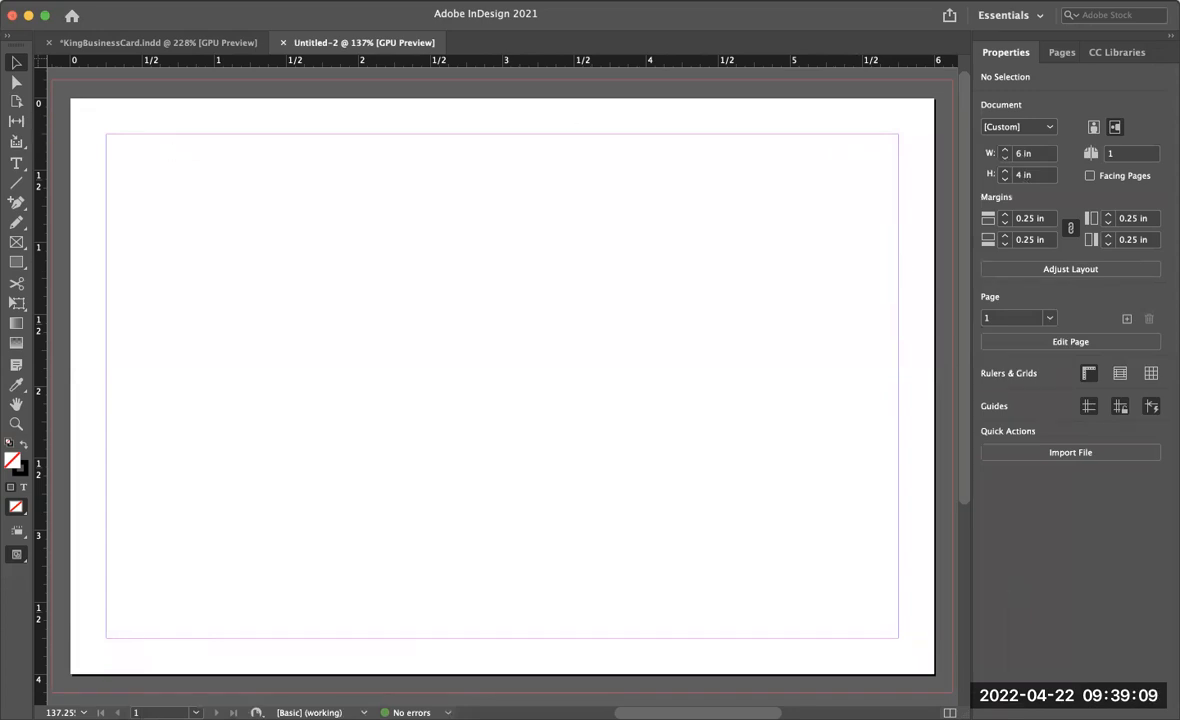
# - Place halloween dounts.psd across the page out to the bleed, trimming its right edge to about 6.25 in wide
pyautogui.click(116, 0)
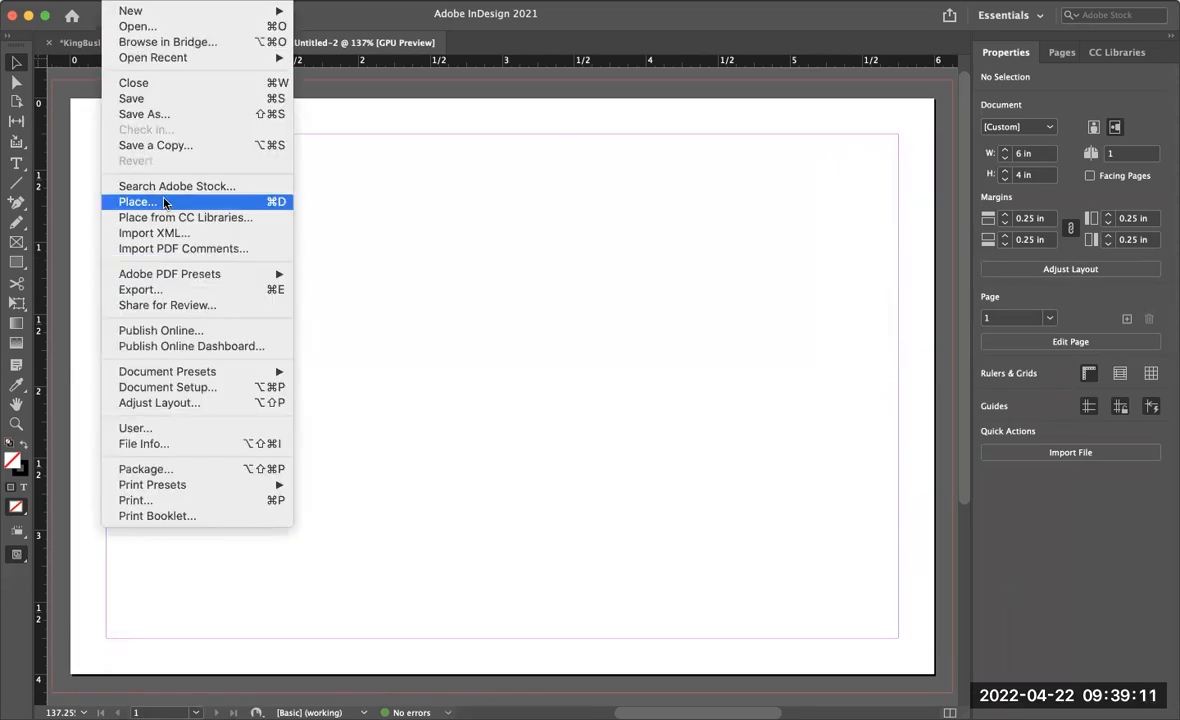
pyautogui.click(166, 203)
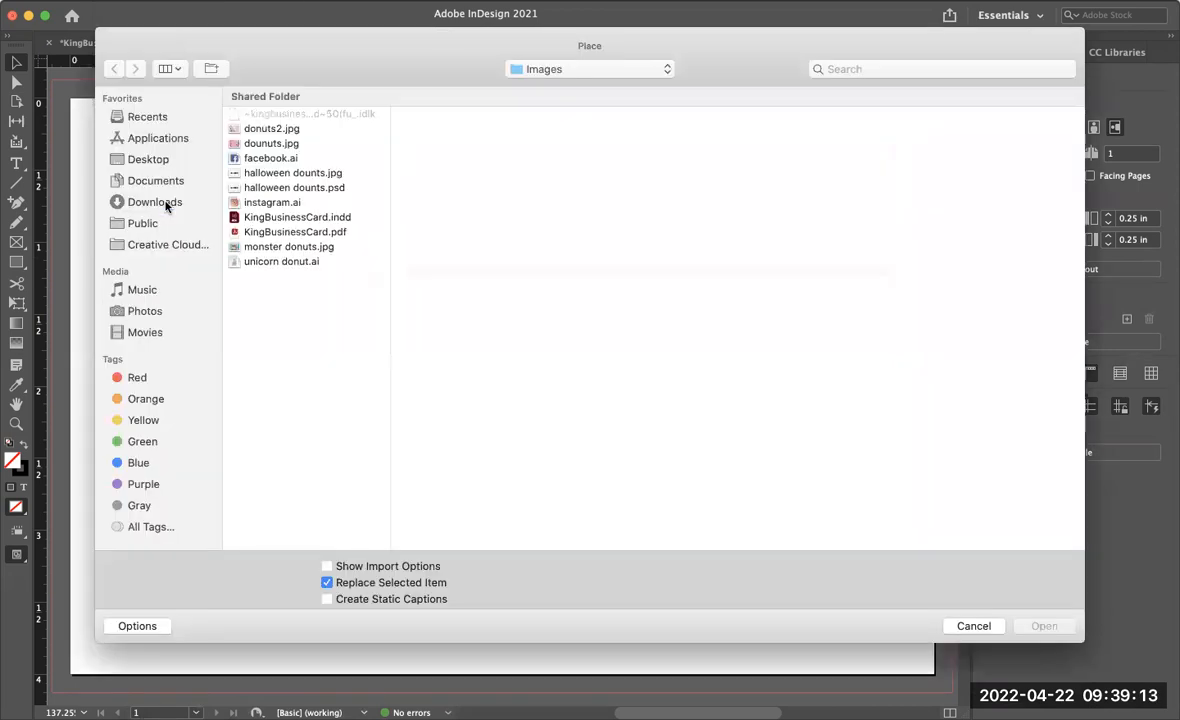
pyautogui.click(339, 188)
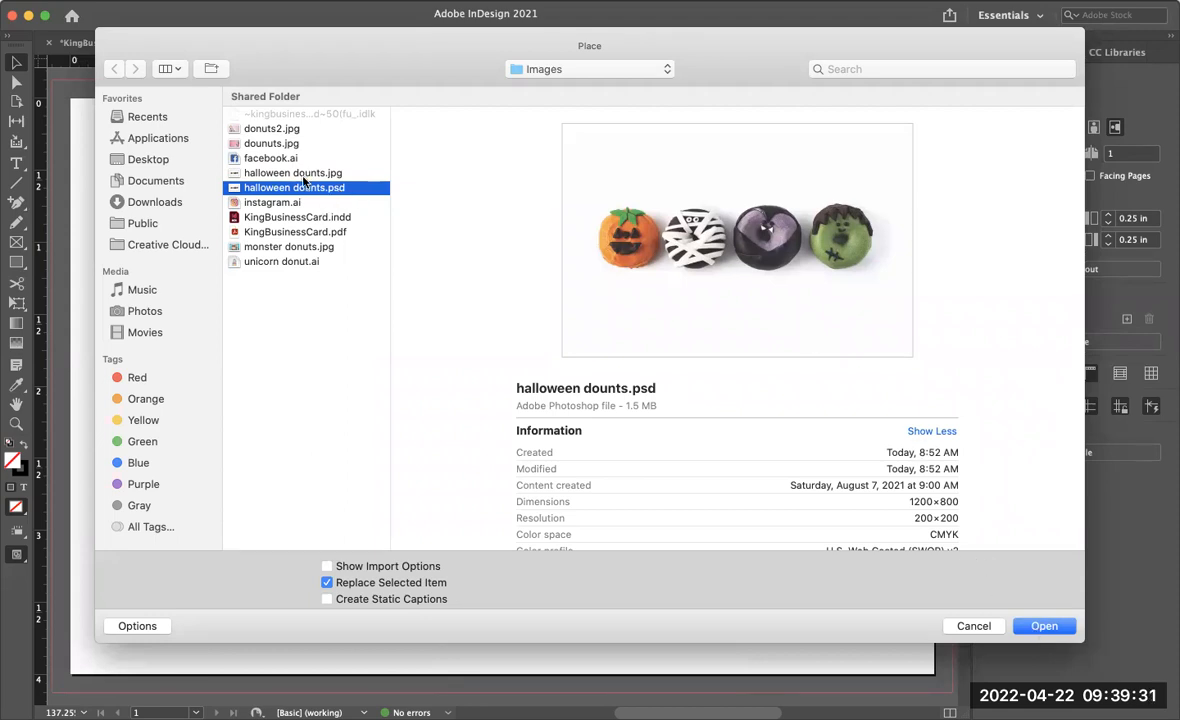
pyautogui.click(1051, 632)
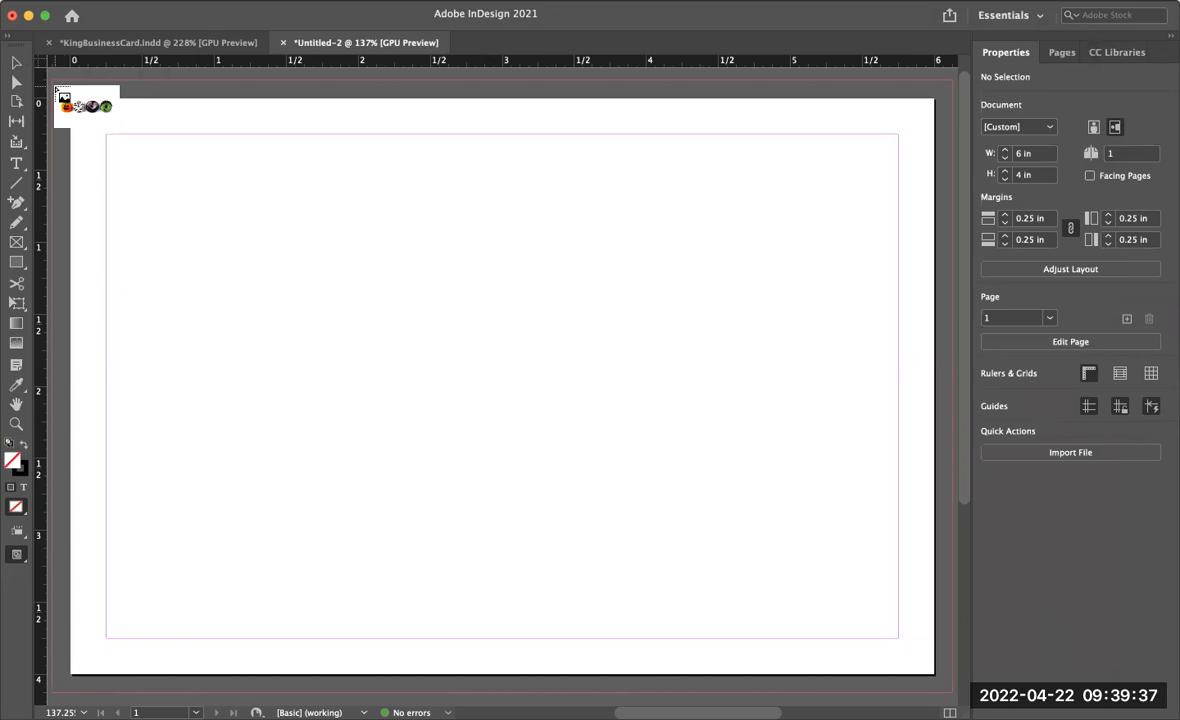
pyautogui.press('super+minus')
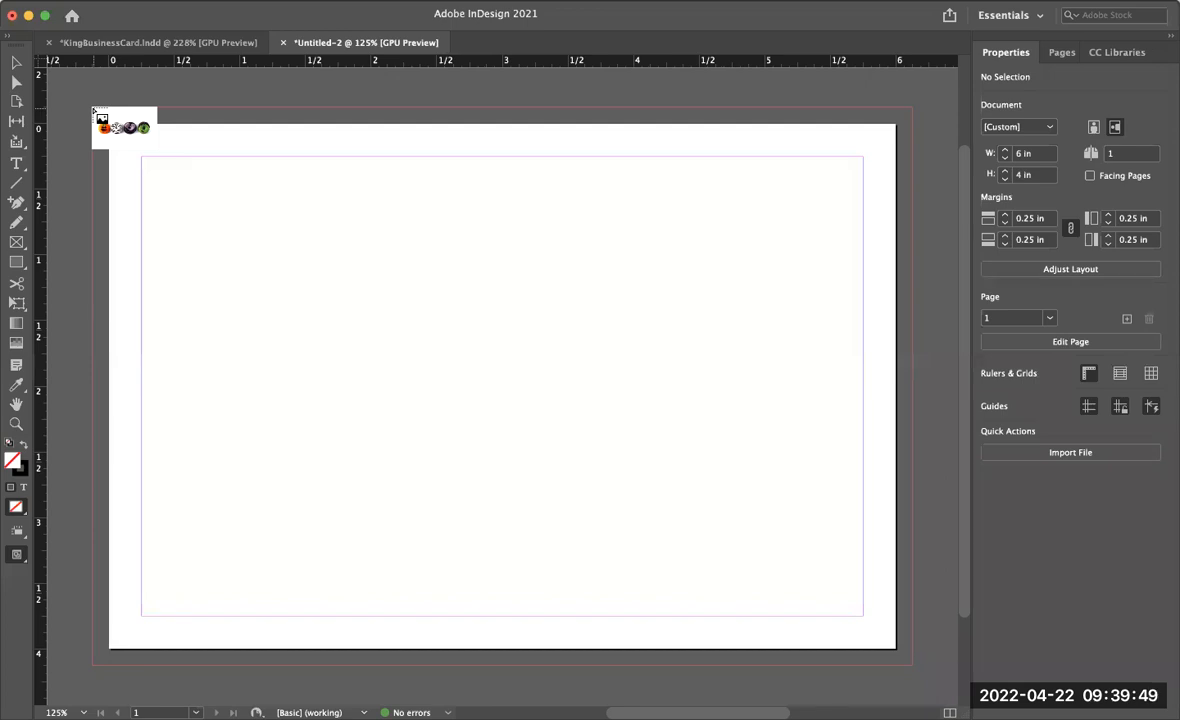
pyautogui.moveTo(101, 119); pyautogui.dragTo(850, 643)
pyautogui.scroll(-3, 850, 640)
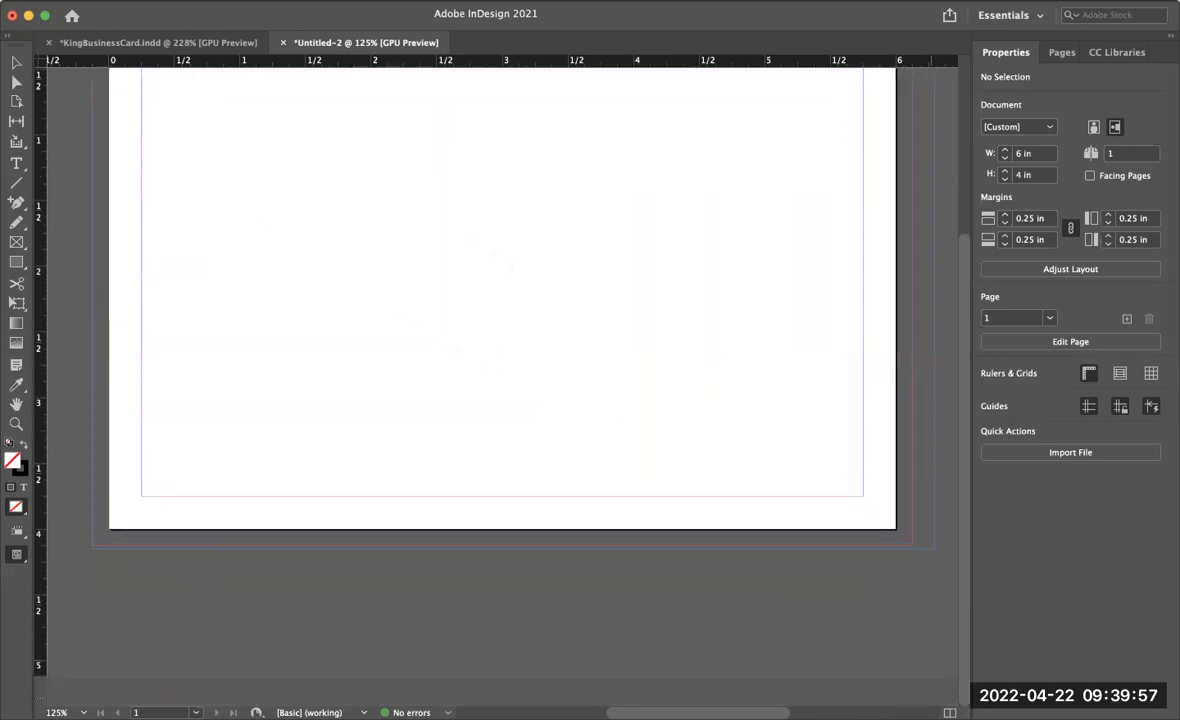
pyautogui.moveTo(928, 697); pyautogui.dragTo(928, 697)
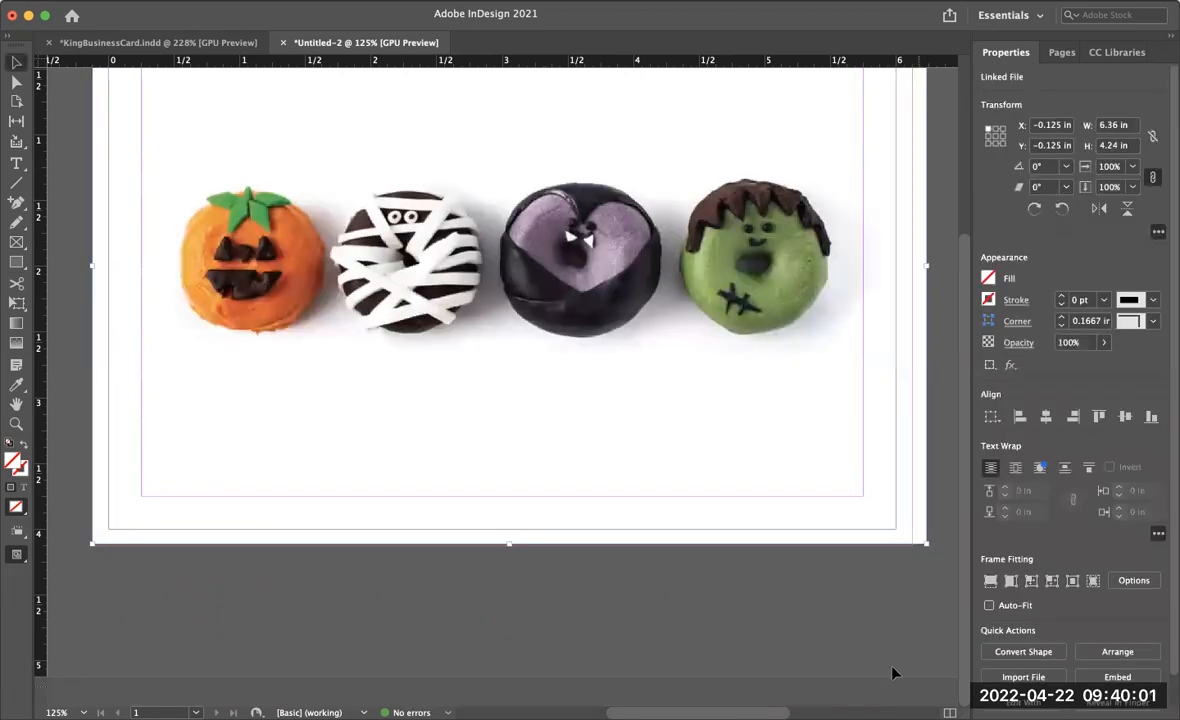
pyautogui.scroll(3, 886, 635)
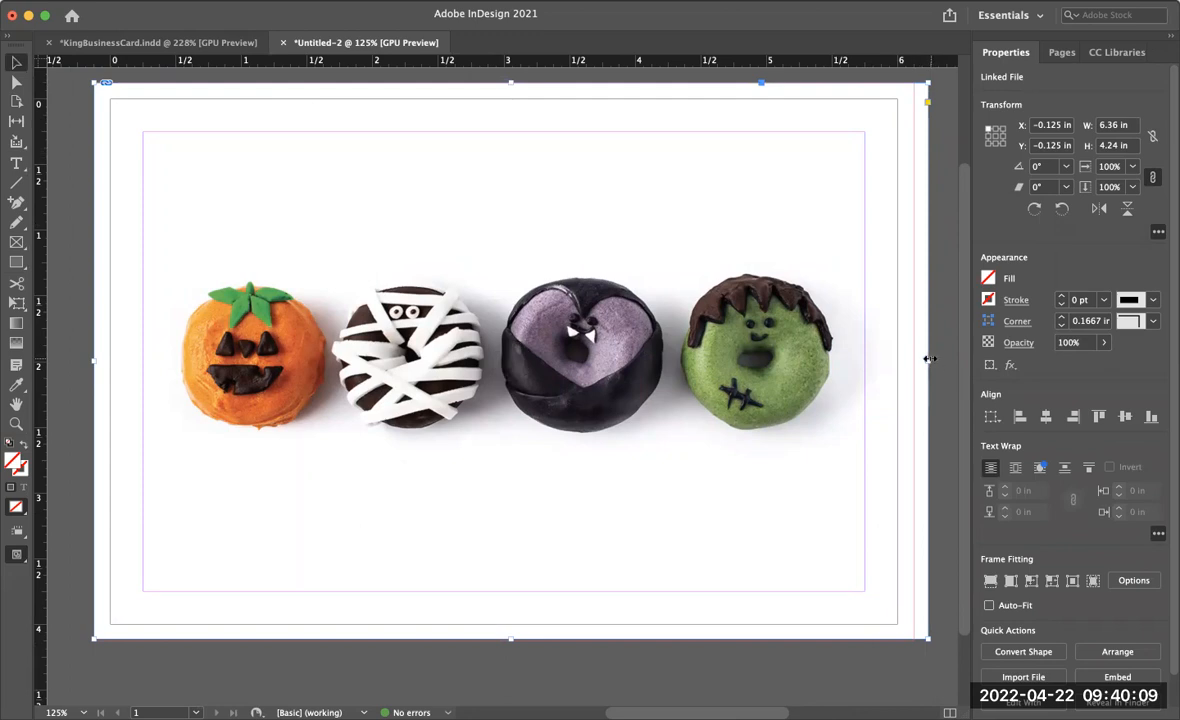
pyautogui.moveTo(929, 358); pyautogui.dragTo(913, 363)
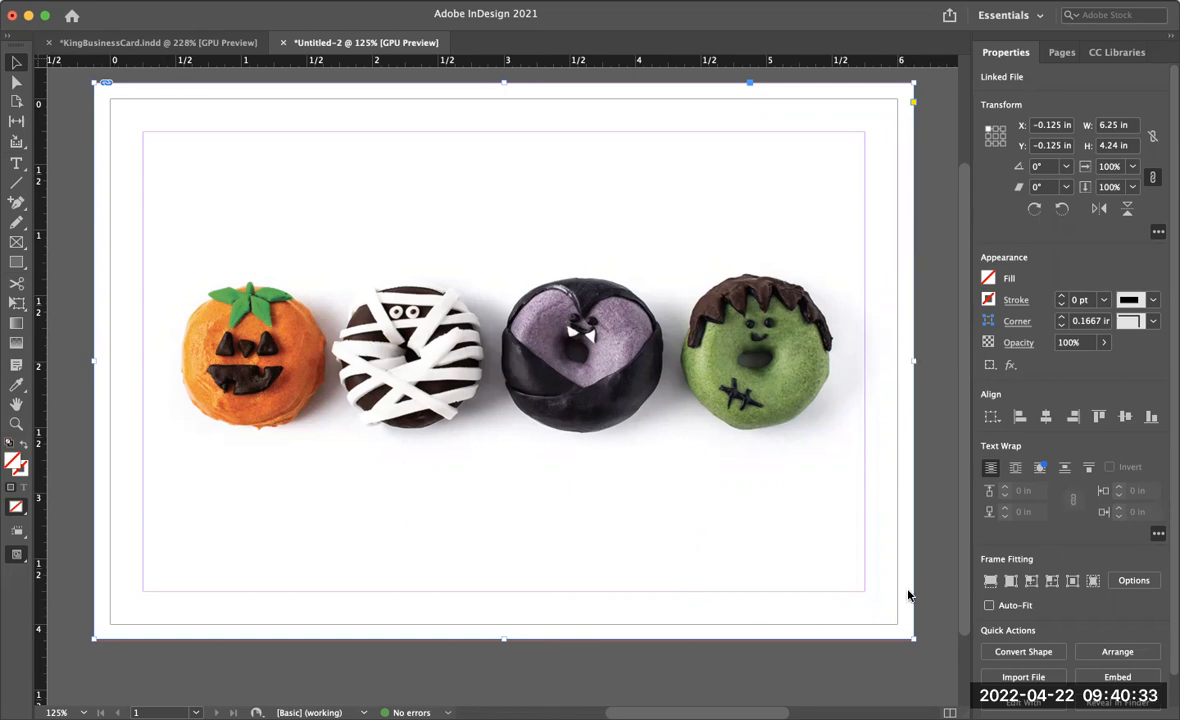
pyautogui.click(936, 527)
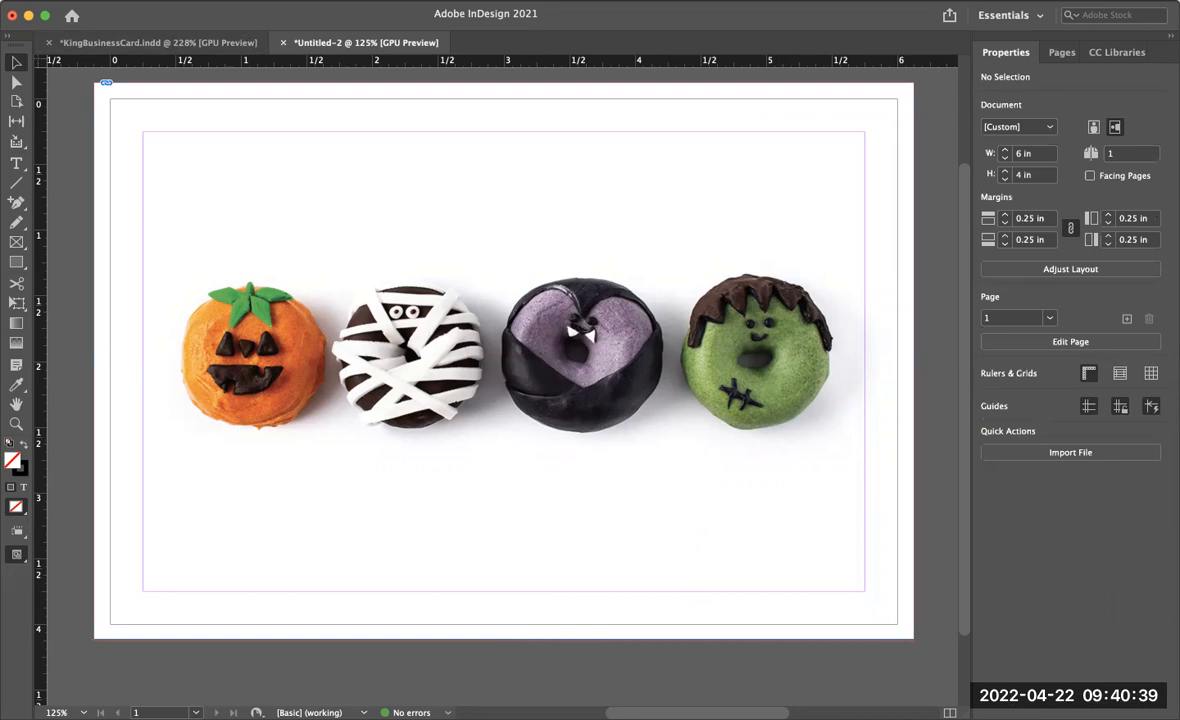
# - Place the MonsterStack.ai logo file from the Logo folder
pyautogui.click(125, 0)
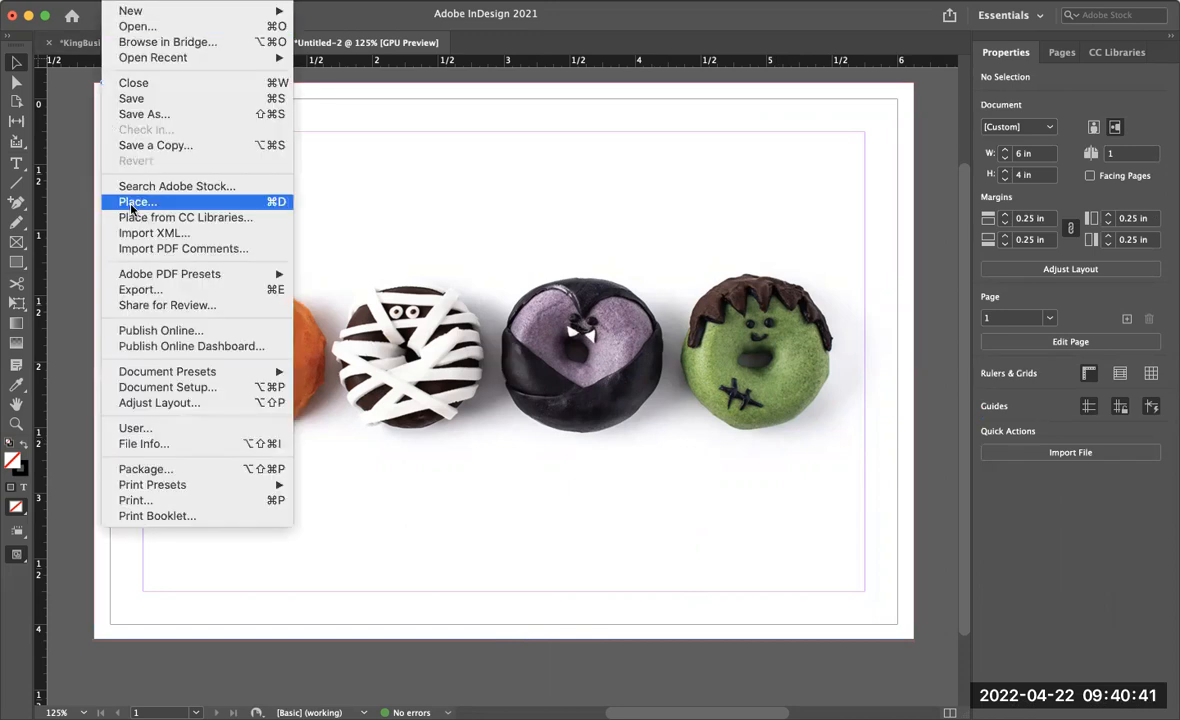
pyautogui.click(131, 205)
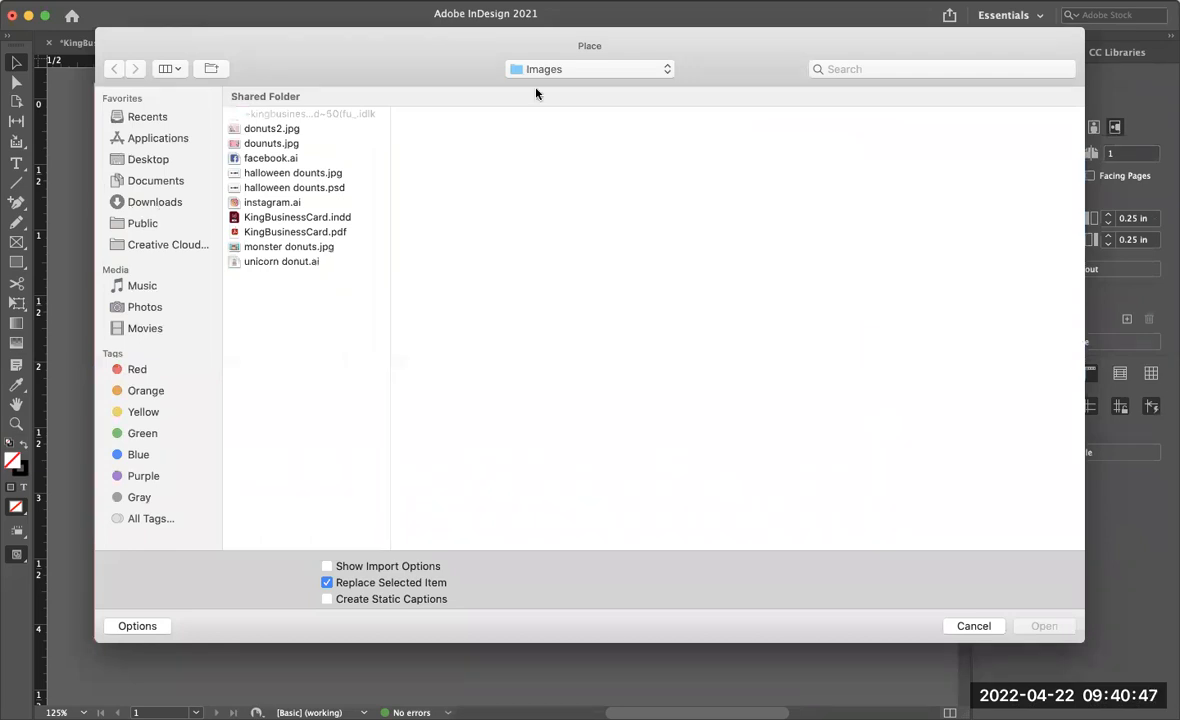
pyautogui.click(603, 84)
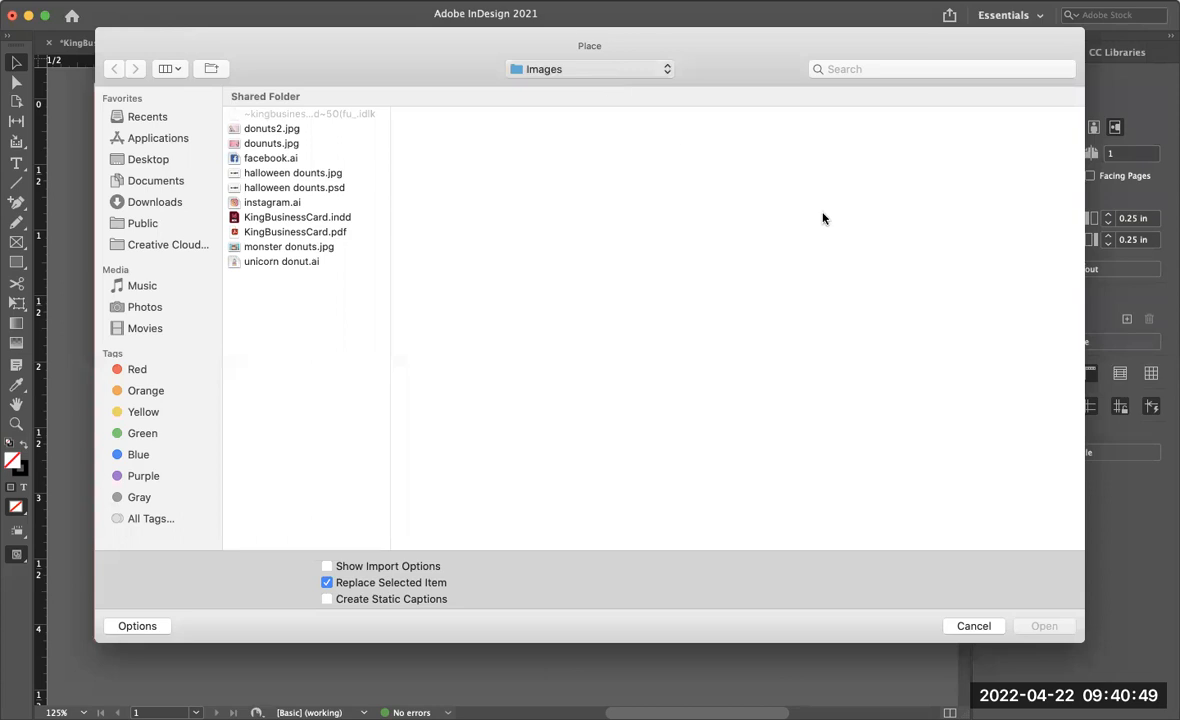
pyautogui.click(771, 148)
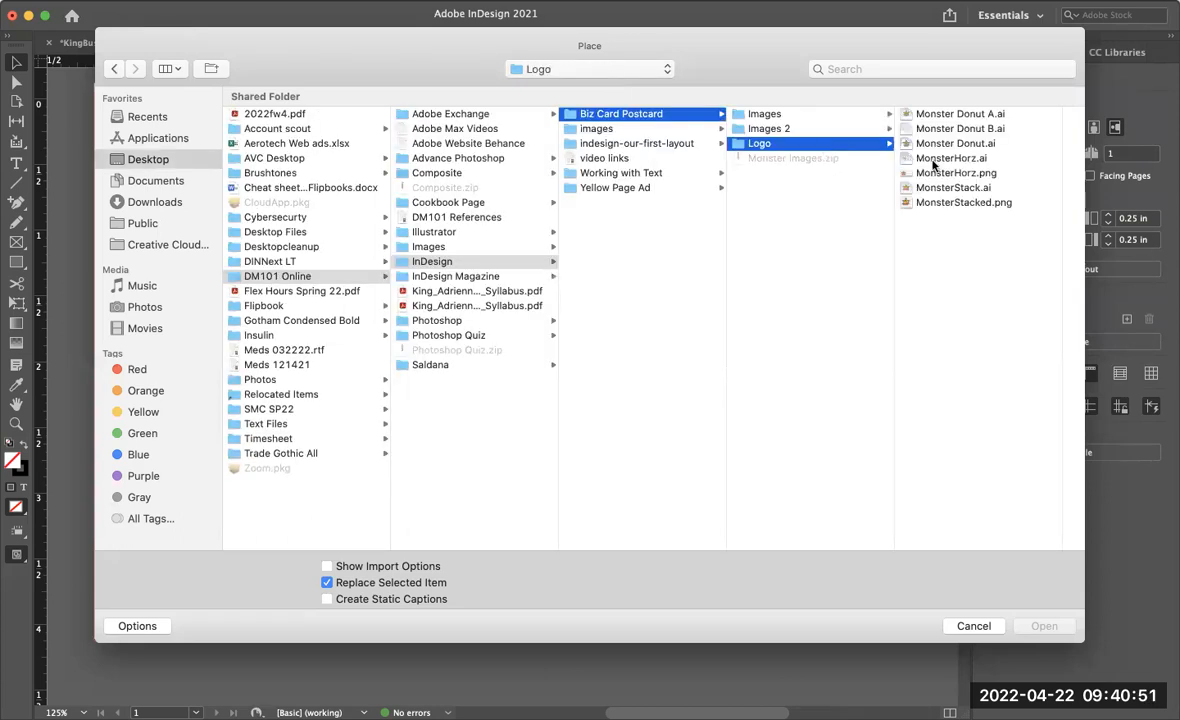
pyautogui.click(978, 190)
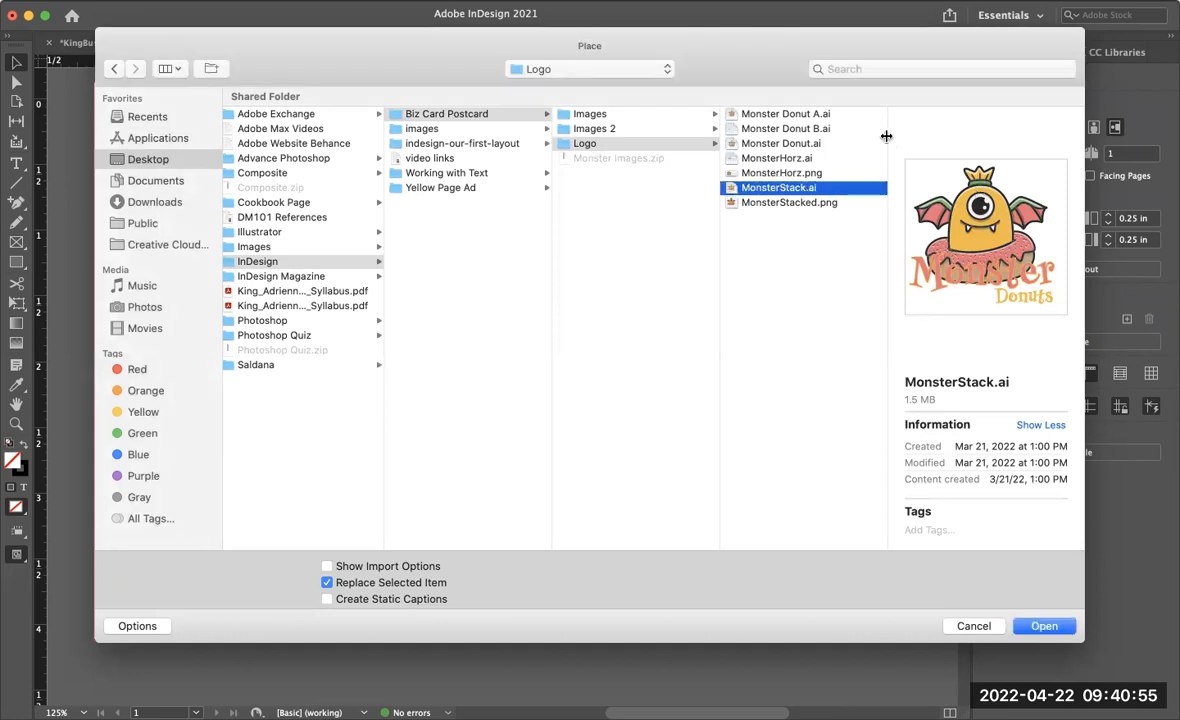
pyautogui.click(789, 161)
pyautogui.doubleClick(789, 165)
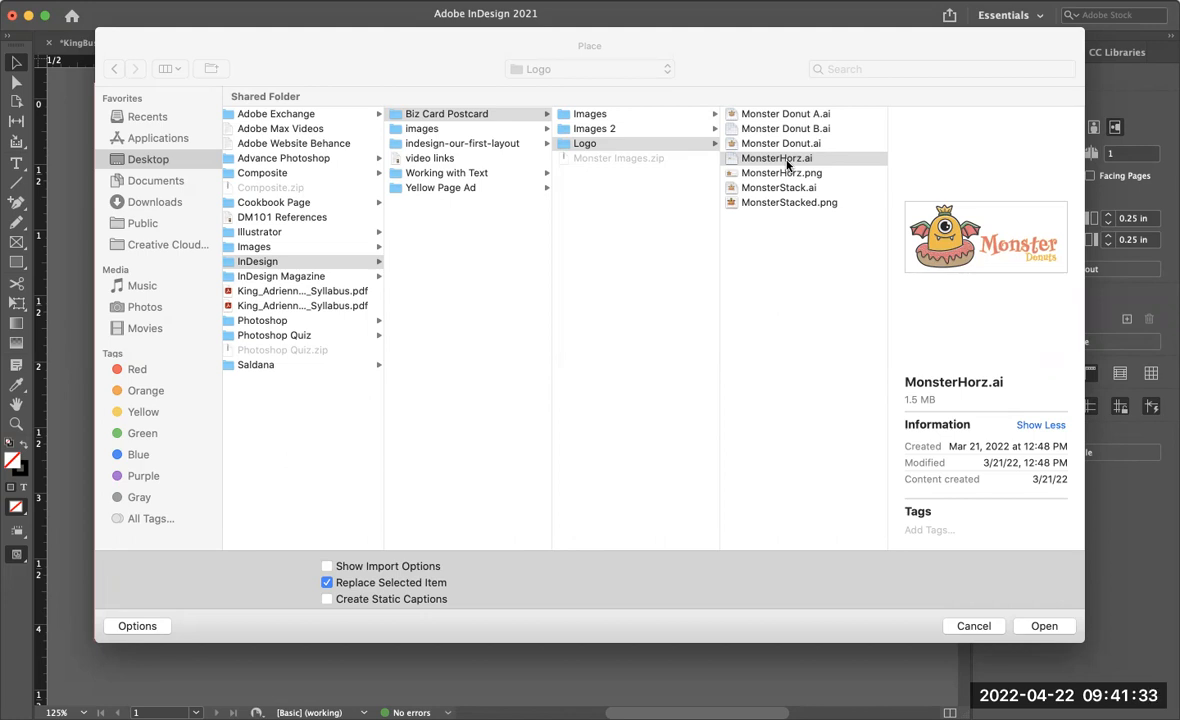
pyautogui.click(787, 160)
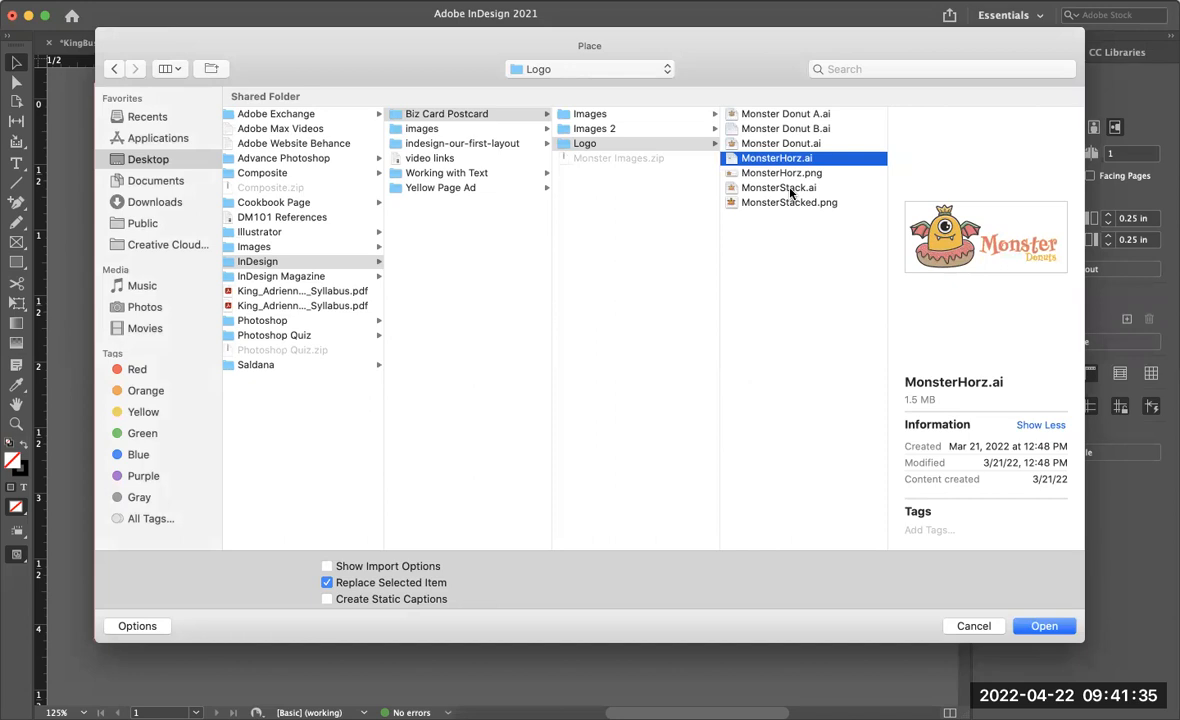
pyautogui.click(790, 189)
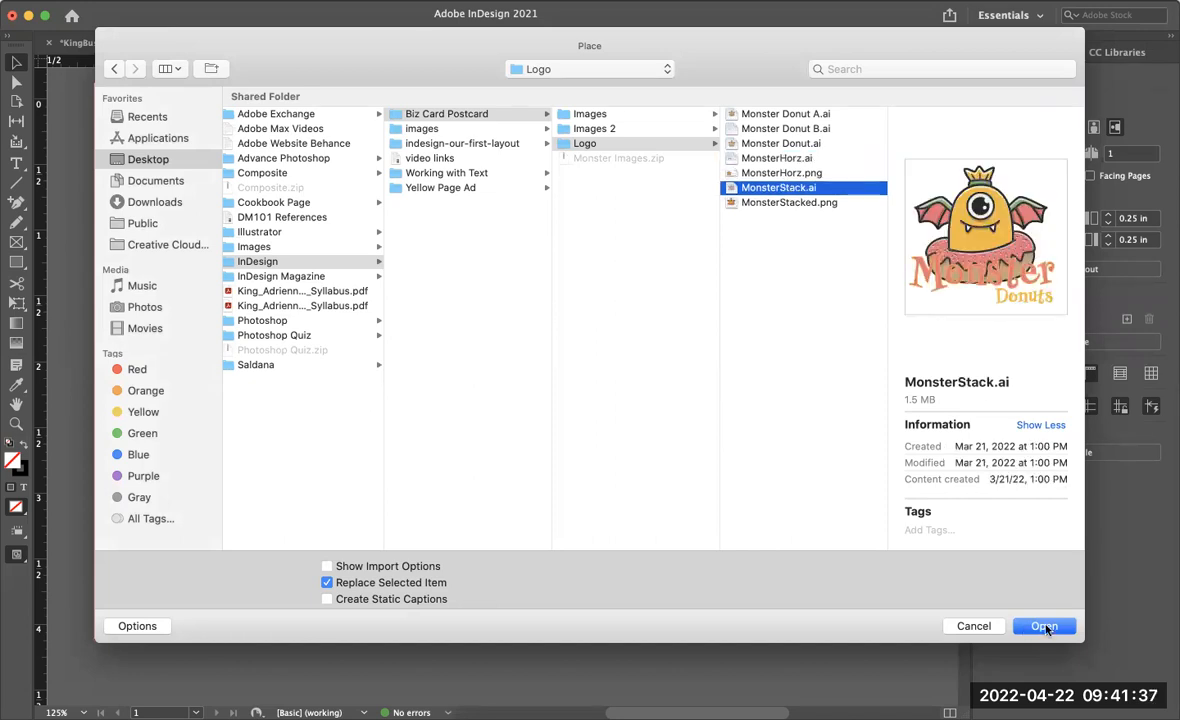
pyautogui.click(1045, 627)
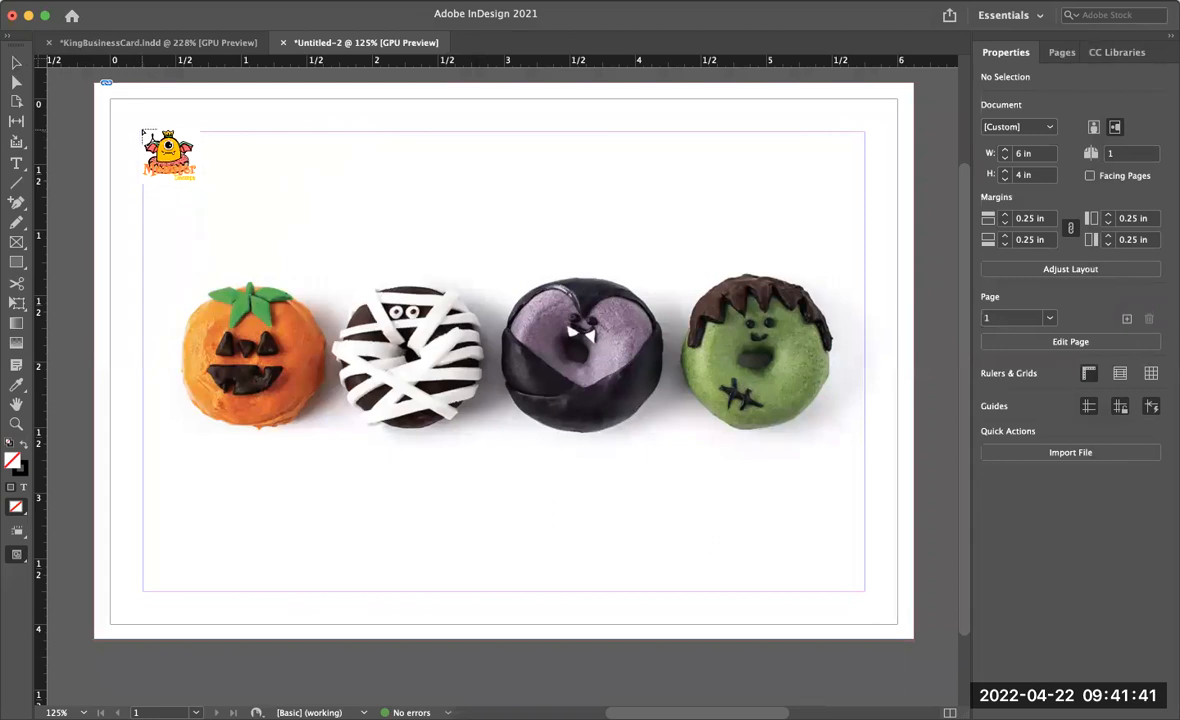
# - Draw the logo about 1.33 x 1.28 in at the top-left margin corner and nudge it to about Y 0.12 in
pyautogui.moveTo(123, 104); pyautogui.dragTo(298, 237)
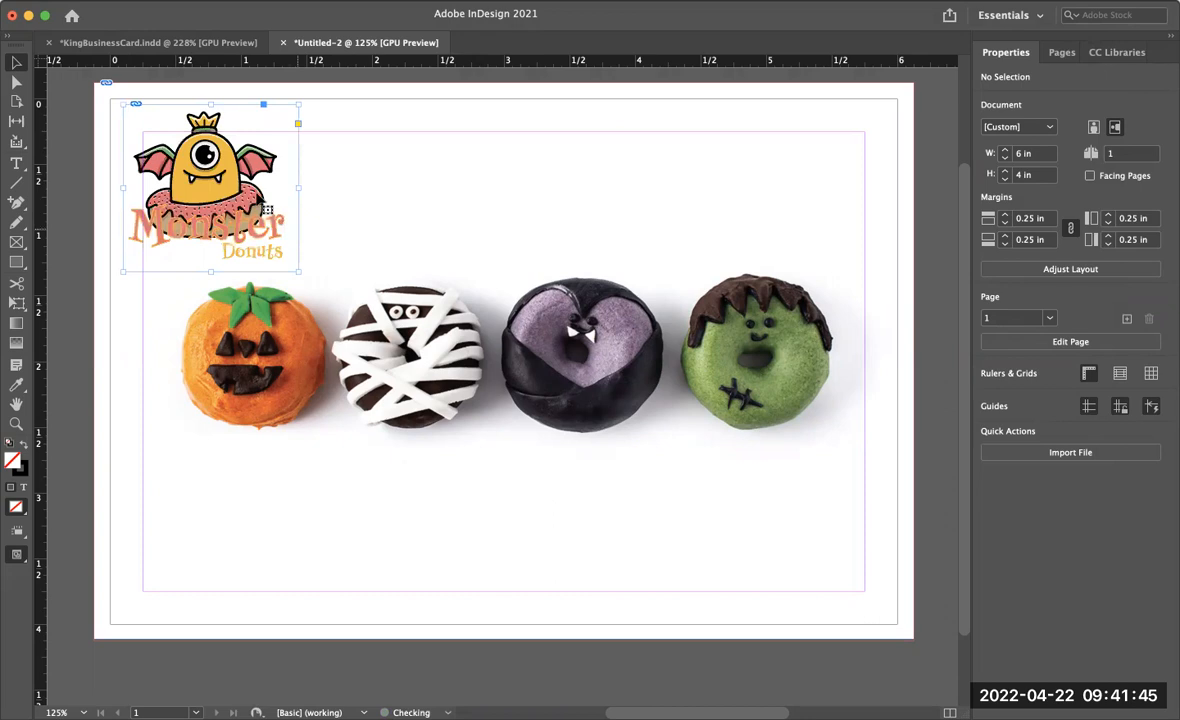
pyautogui.moveTo(250, 197); pyautogui.dragTo(270, 200)
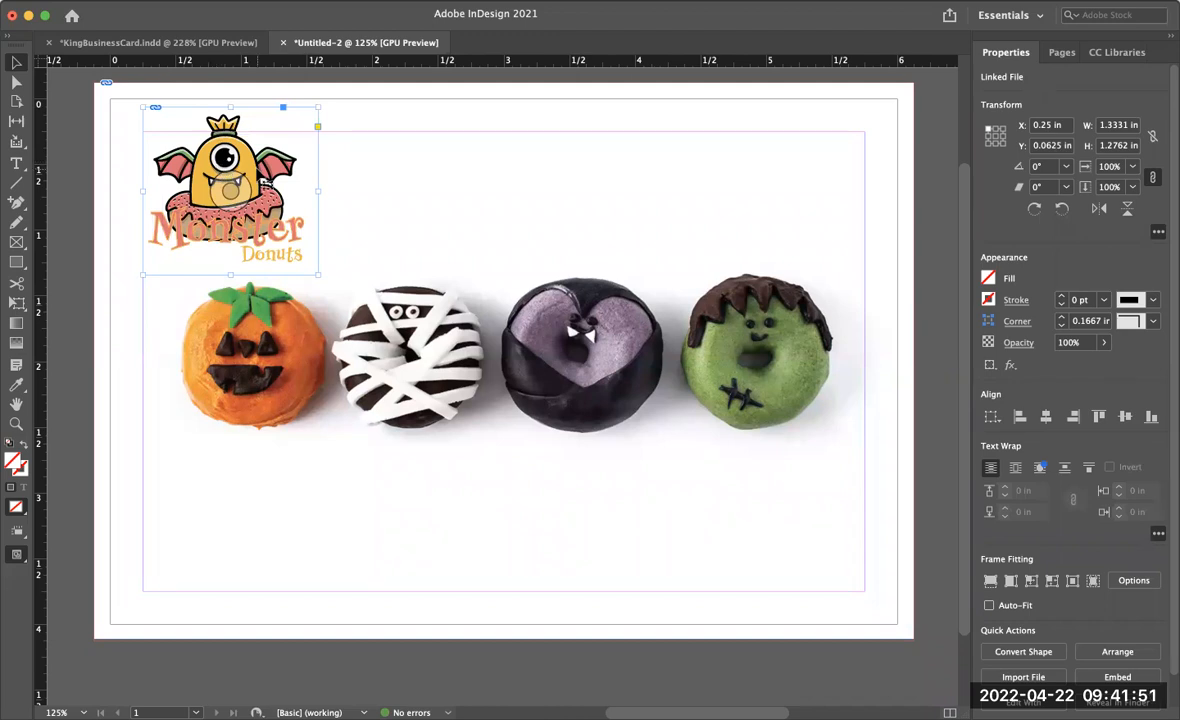
pyautogui.press('Down')
pyautogui.press('Down')
pyautogui.press('Down')
pyautogui.press('Down')
pyautogui.press('Down')
pyautogui.press('Down')
pyautogui.press('Down')
pyautogui.press('Down')
pyautogui.press('Down')
pyautogui.press('Down')
pyautogui.press('Down')
pyautogui.press('Down')
pyautogui.press('Down')
pyautogui.press('Down')
pyautogui.press('Down')
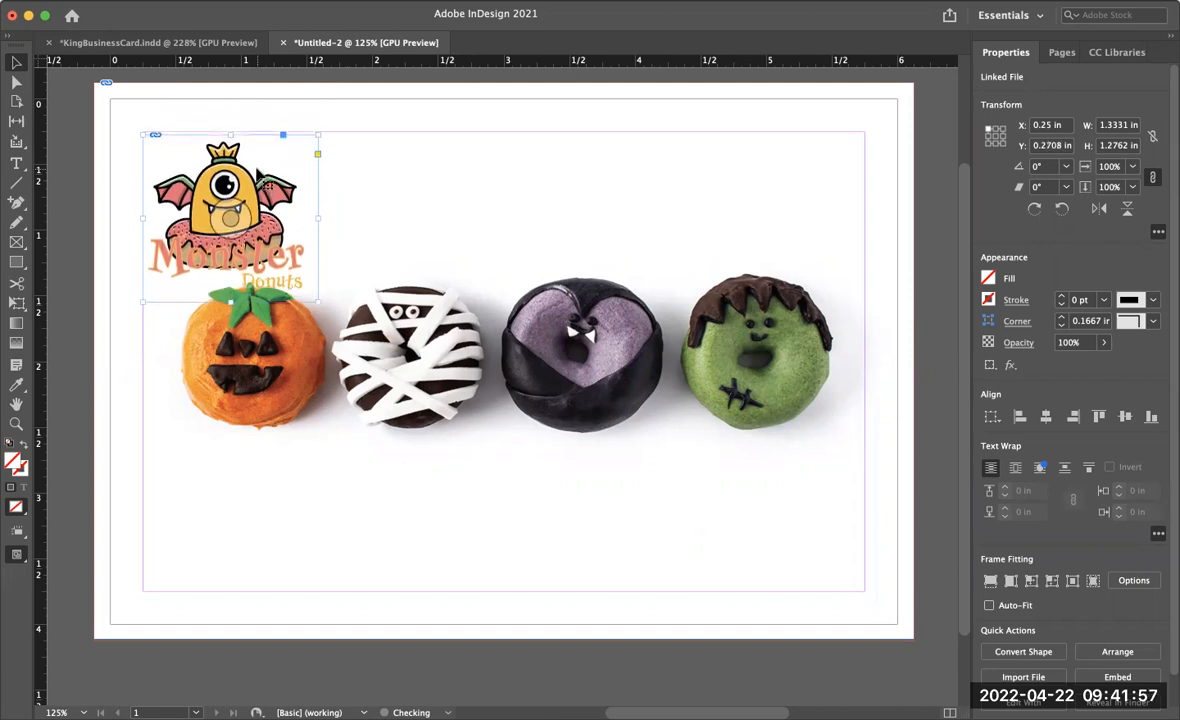
pyautogui.press('Up')
pyautogui.press('Up')
pyautogui.press('Up')
pyautogui.press('Up')
pyautogui.press('Up')
pyautogui.press('Up')
pyautogui.press('Up')
pyautogui.press('Up')
pyautogui.press('Up')
pyautogui.press('Up')
pyautogui.press('Up')
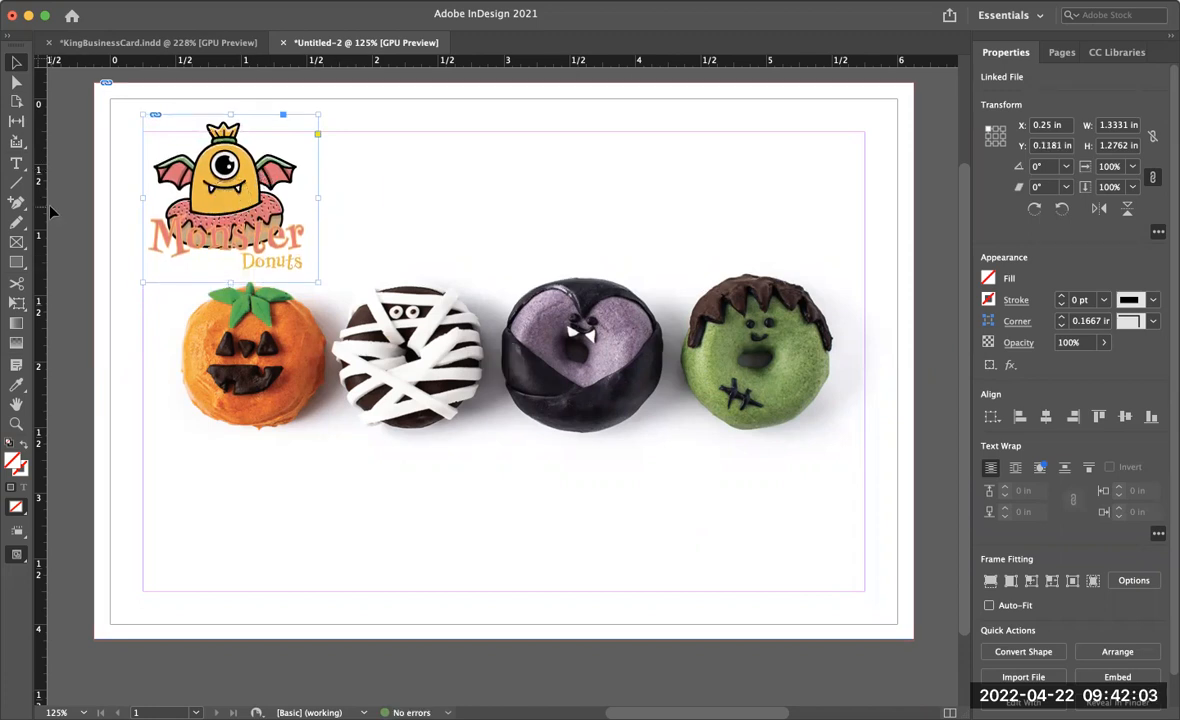
# - Draw a text frame to the right of the logo, extending to the right margin above the donuts
pyautogui.click(16, 163)
pyautogui.moveTo(360, 134); pyautogui.dragTo(862, 273)
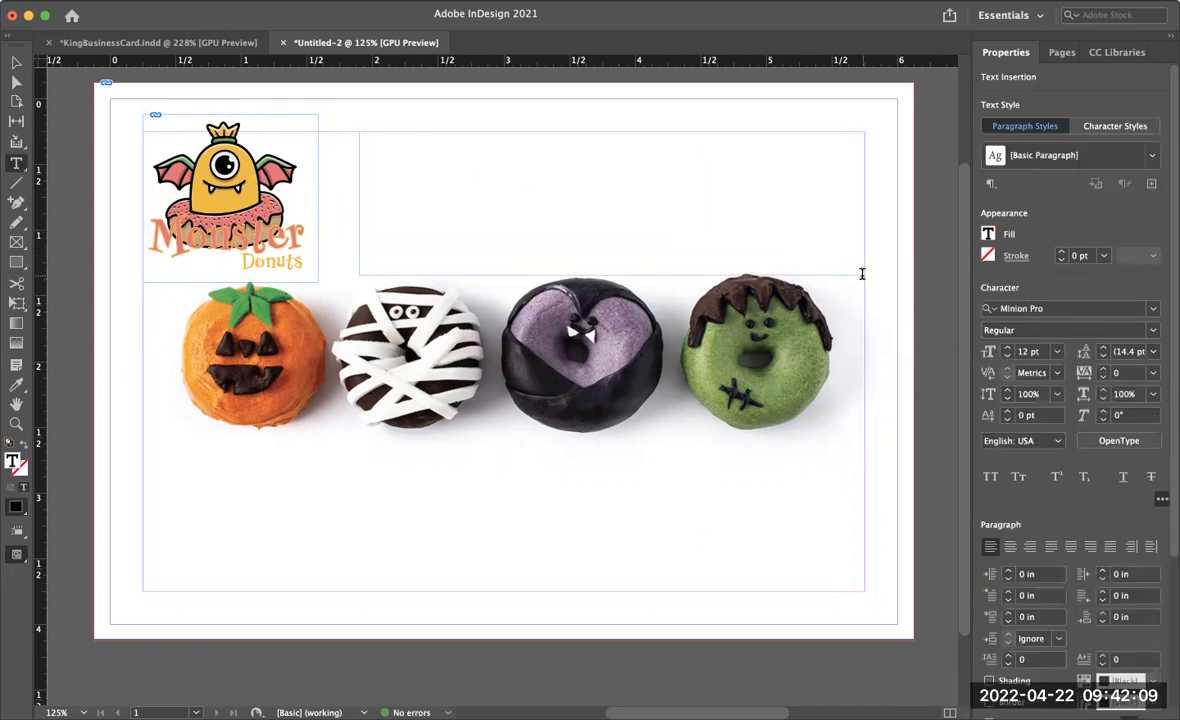
pyautogui.press('Escape')
# - Copy the Grand Opening, October 31, 2022 and 10 am lines from the assignment page in the browser and paste them into the frame
pyautogui.press('super+Tab')
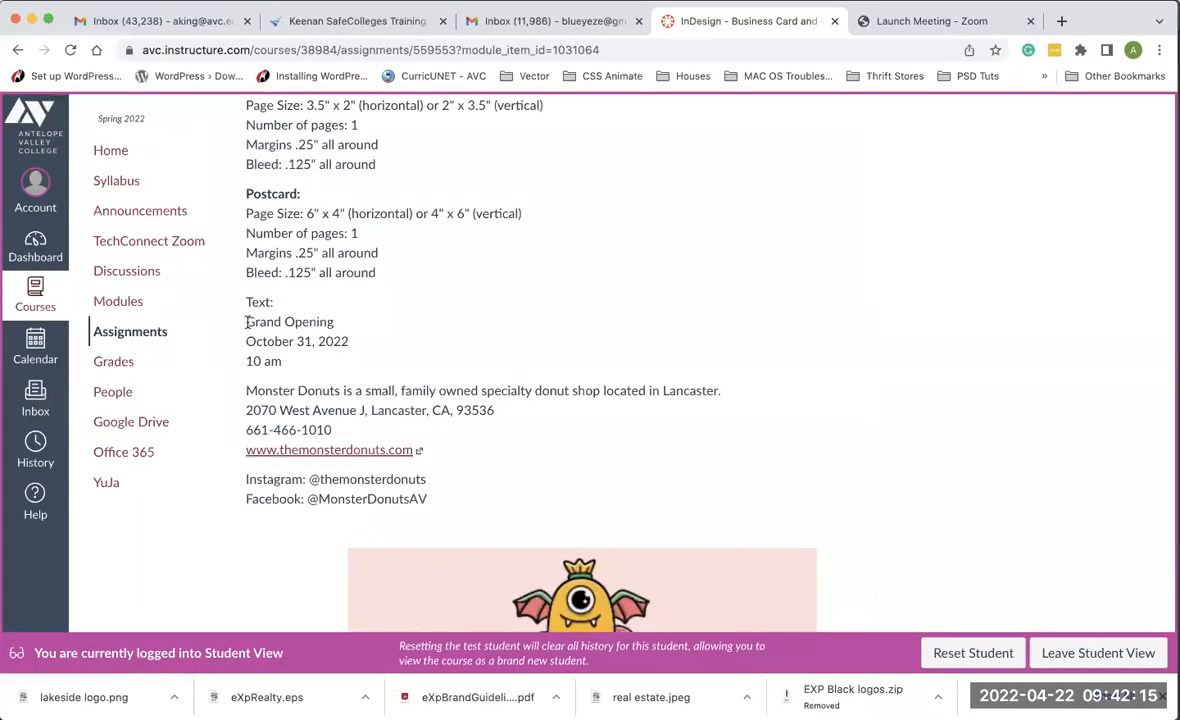
pyautogui.moveTo(247, 322); pyautogui.dragTo(257, 322)
pyautogui.moveTo(290, 361); pyautogui.dragTo(293, 367)
pyautogui.press('super+c')
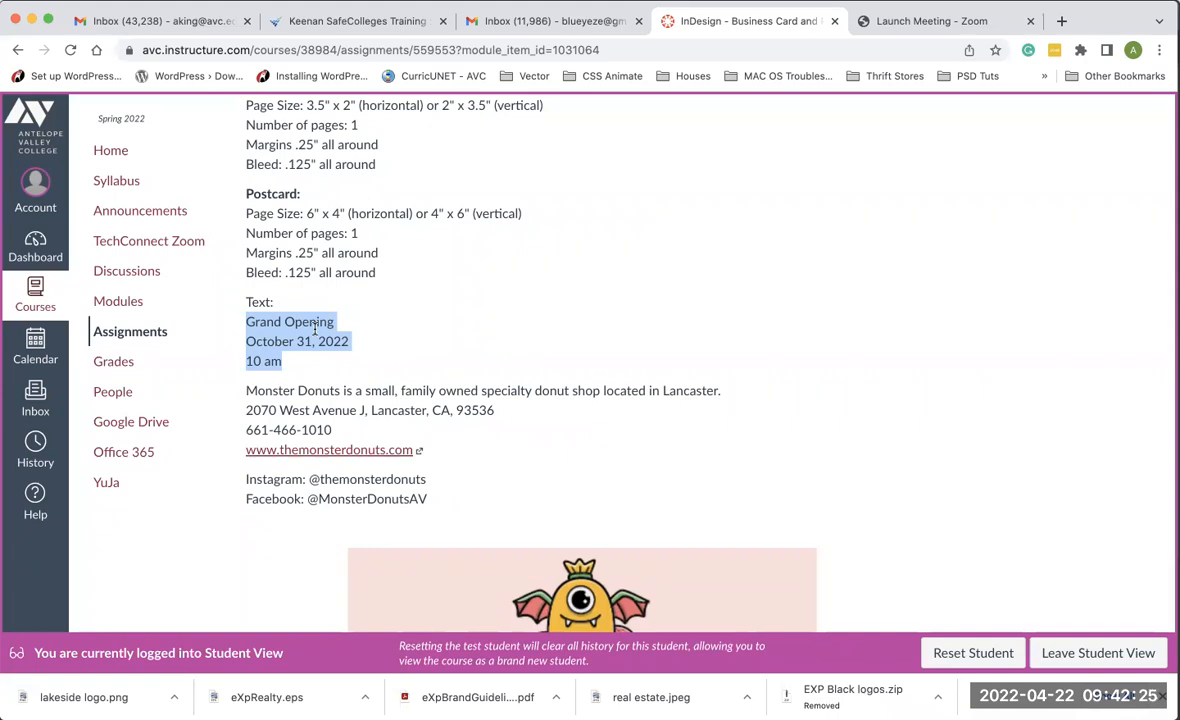
pyautogui.press('super+Tab')
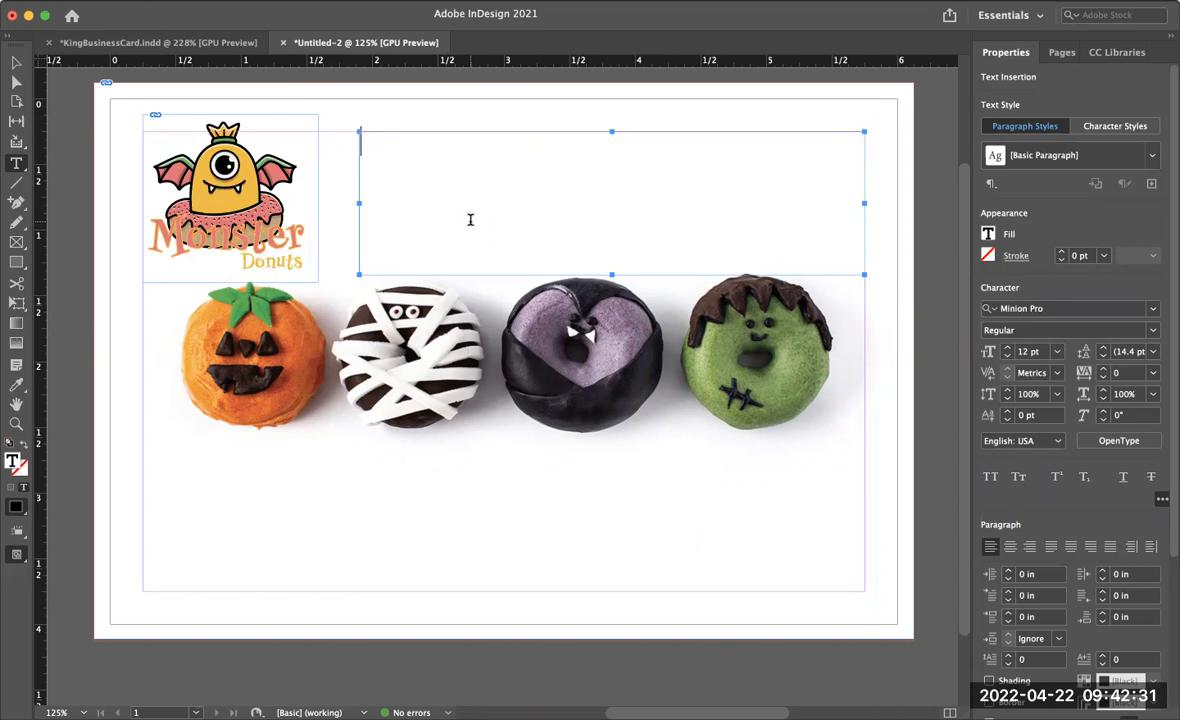
pyautogui.press('super+v')
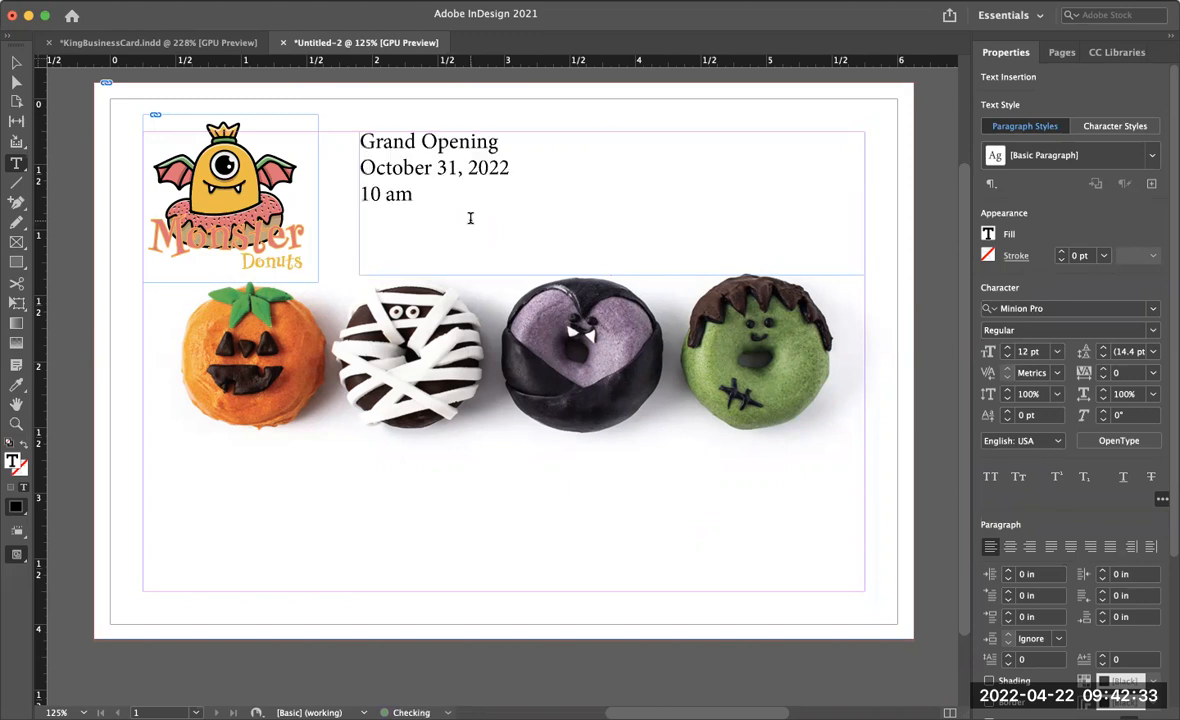
# - Set all the pasted text to the Josefin Sans font
pyautogui.moveTo(420, 194); pyautogui.dragTo(333, 131)
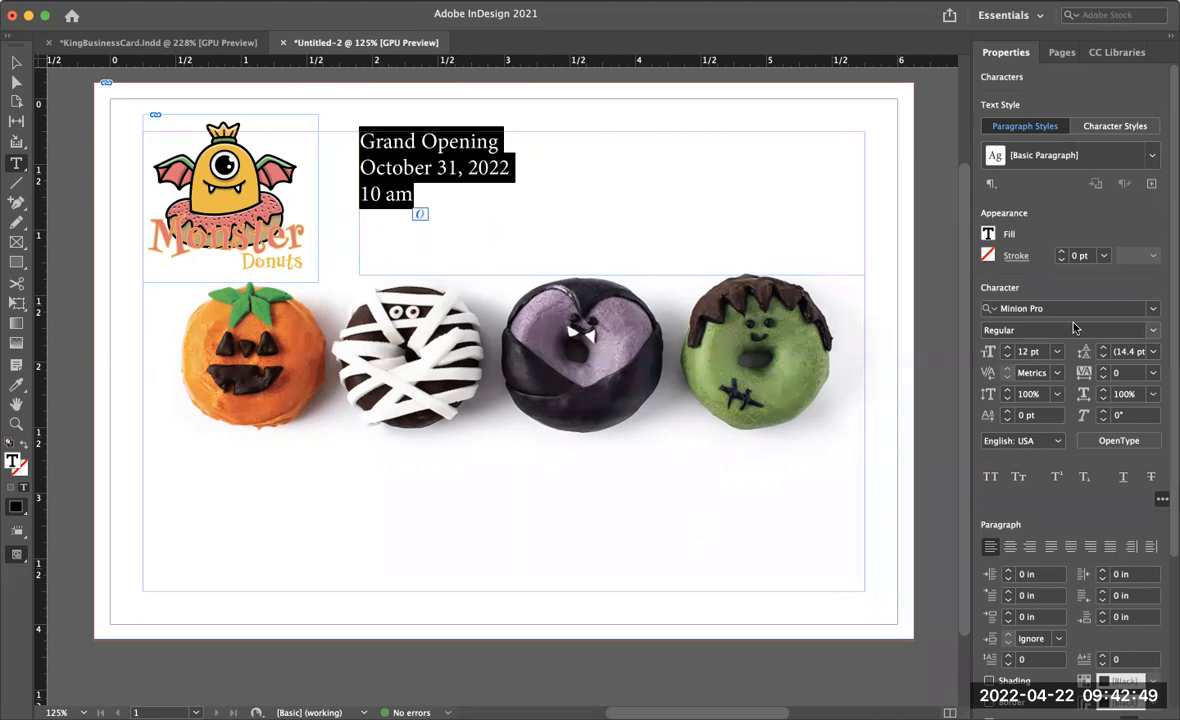
pyautogui.click(1154, 310)
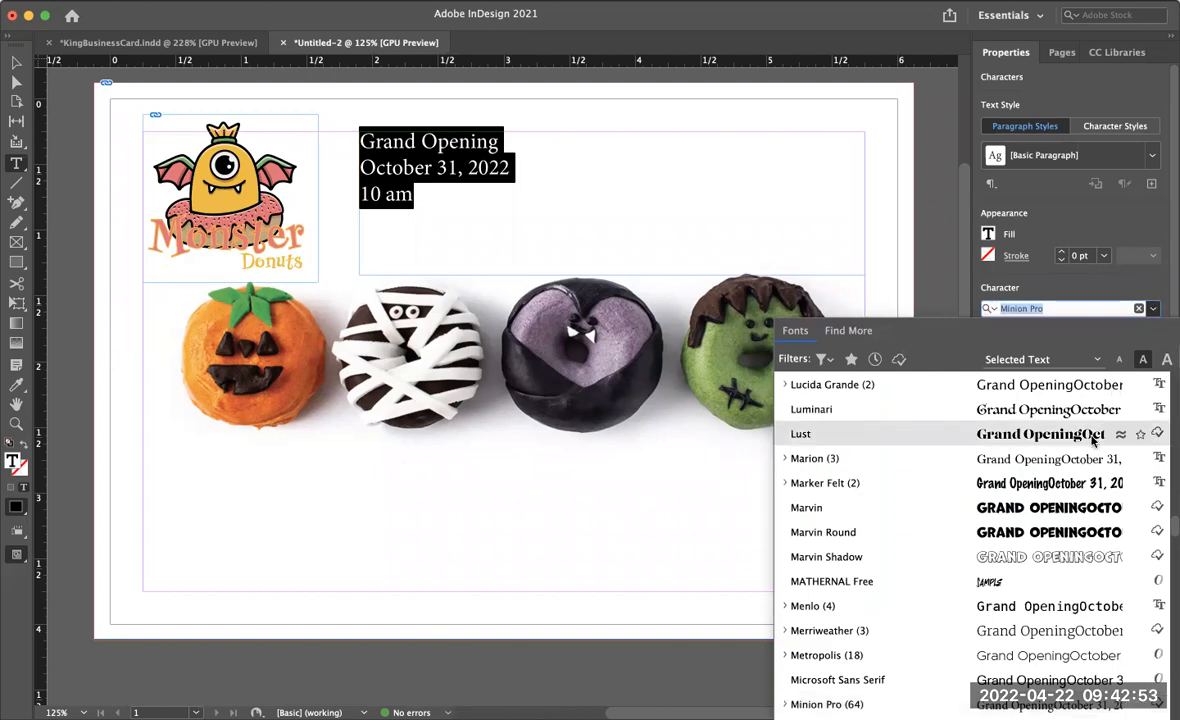
pyautogui.scroll(20, 1092, 440)
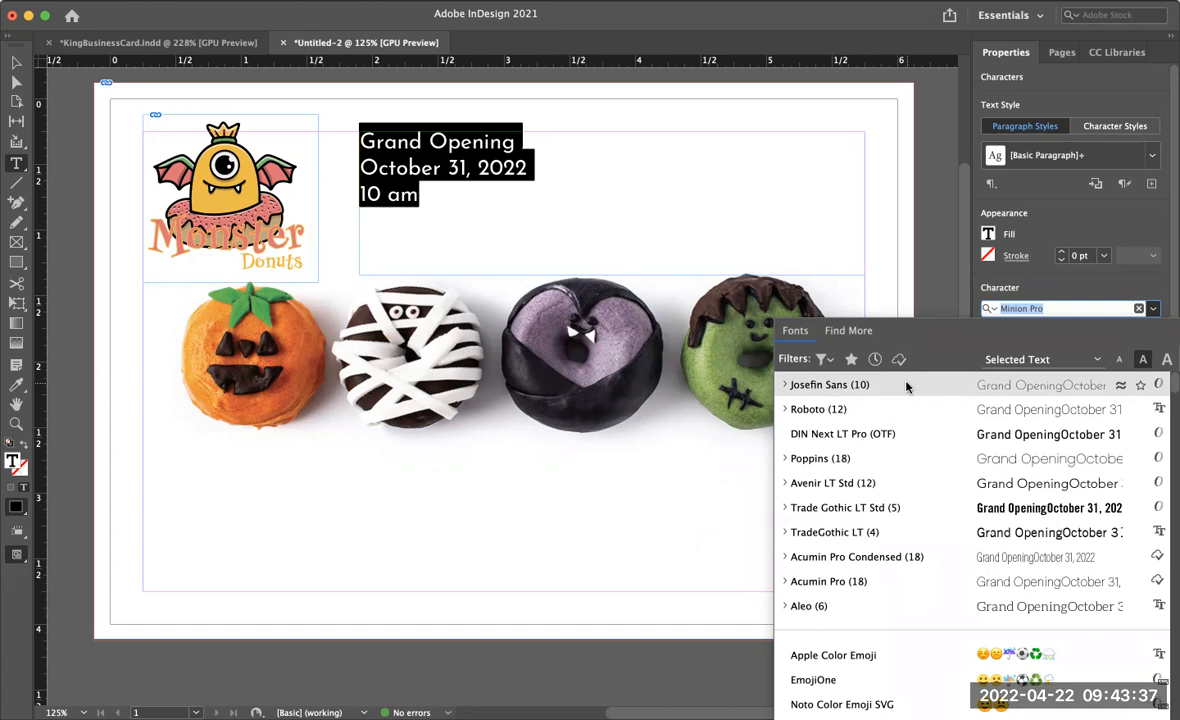
pyautogui.click(853, 386)
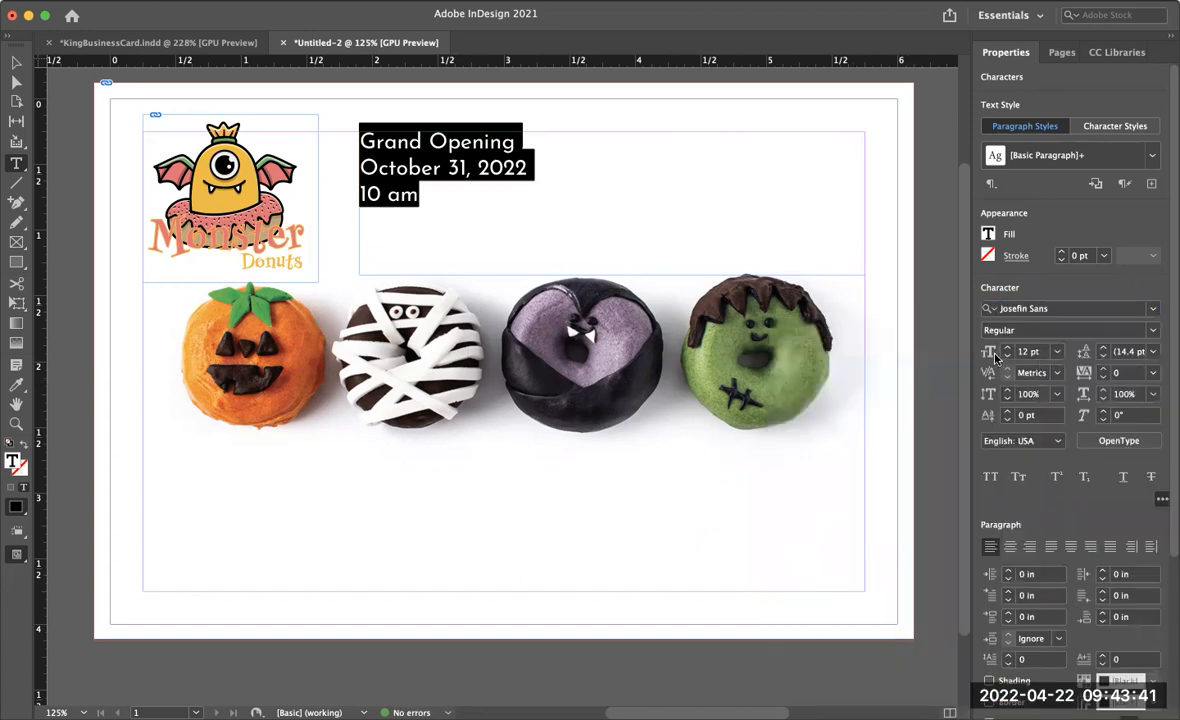
# - Enlarge the Grand Opening line to 26 pt
pyautogui.click(513, 142)
pyautogui.moveTo(513, 142); pyautogui.dragTo(340, 136)
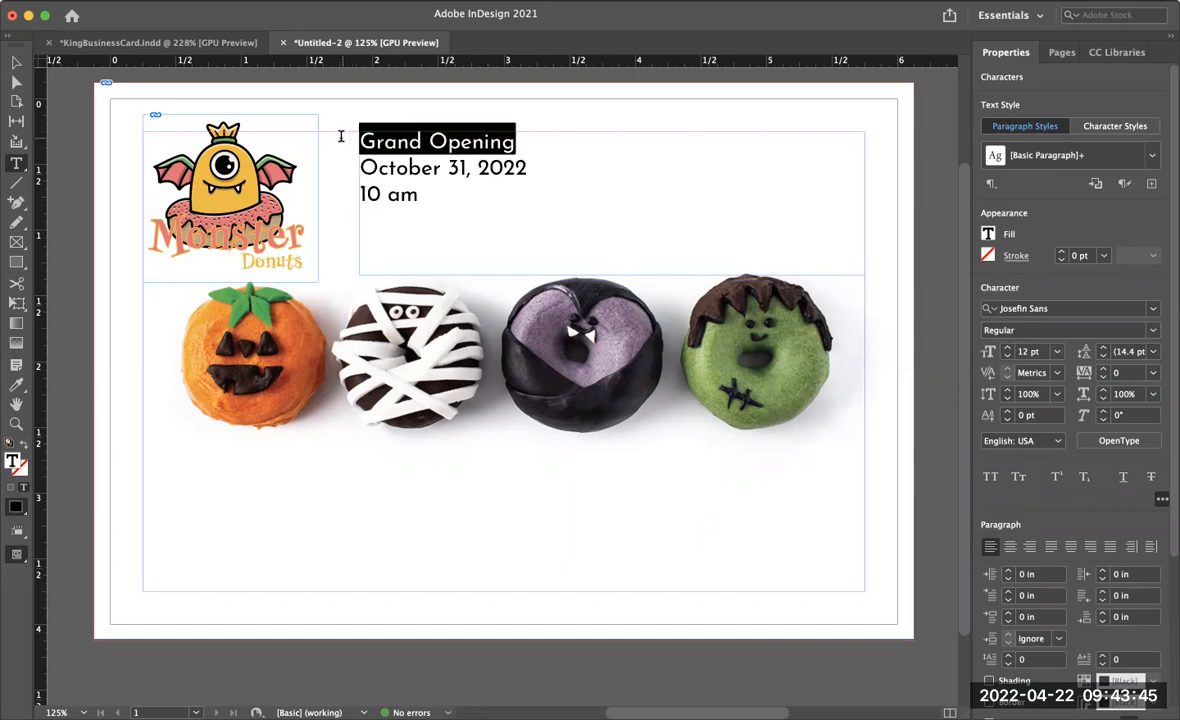
pyautogui.click(1008, 351)
pyautogui.click(1008, 351)
pyautogui.click(1008, 351)
pyautogui.click(1008, 351)
pyautogui.click(1008, 351)
pyautogui.click(1008, 351)
pyautogui.click(1008, 351)
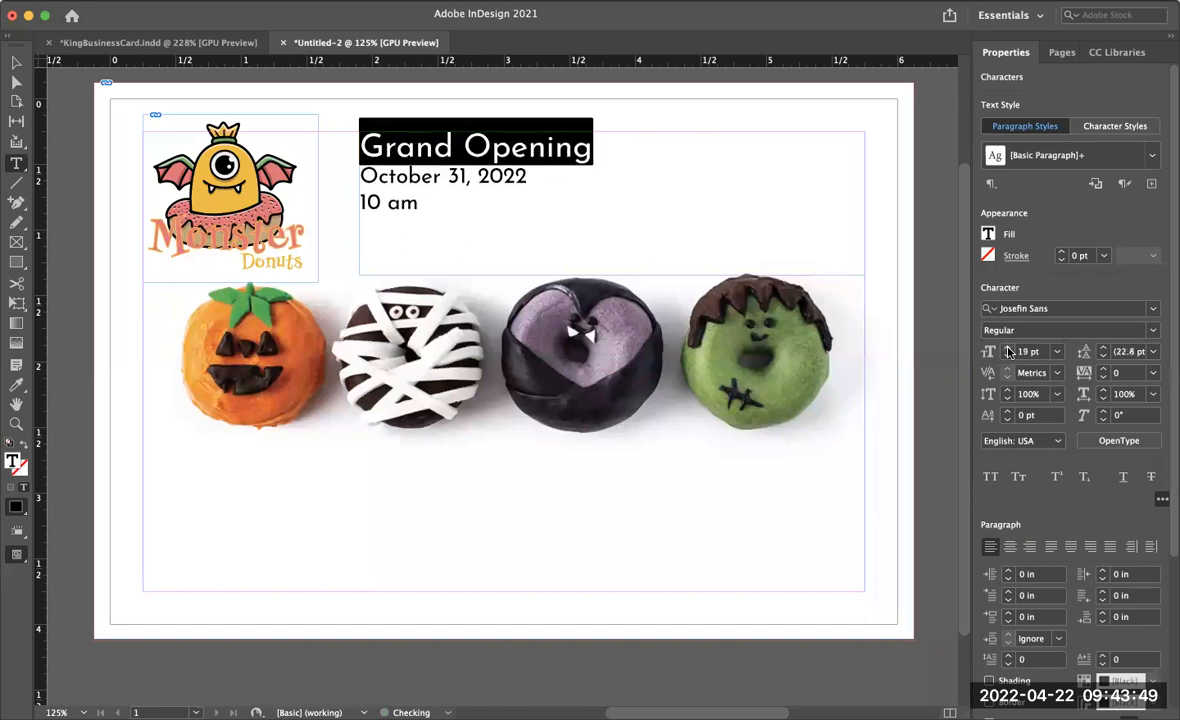
pyautogui.click(1008, 351)
pyautogui.click(1008, 351)
pyautogui.click(1008, 351)
pyautogui.click(1008, 351)
pyautogui.click(1008, 351)
pyautogui.click(1008, 351)
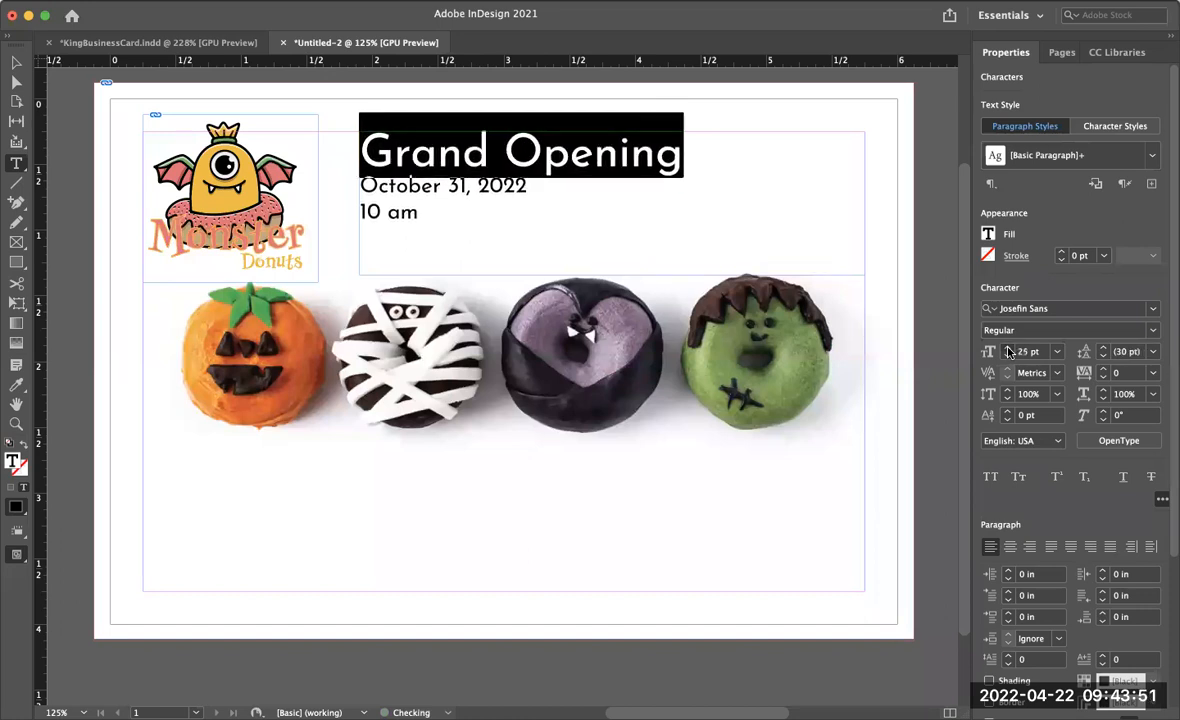
pyautogui.click(1008, 351)
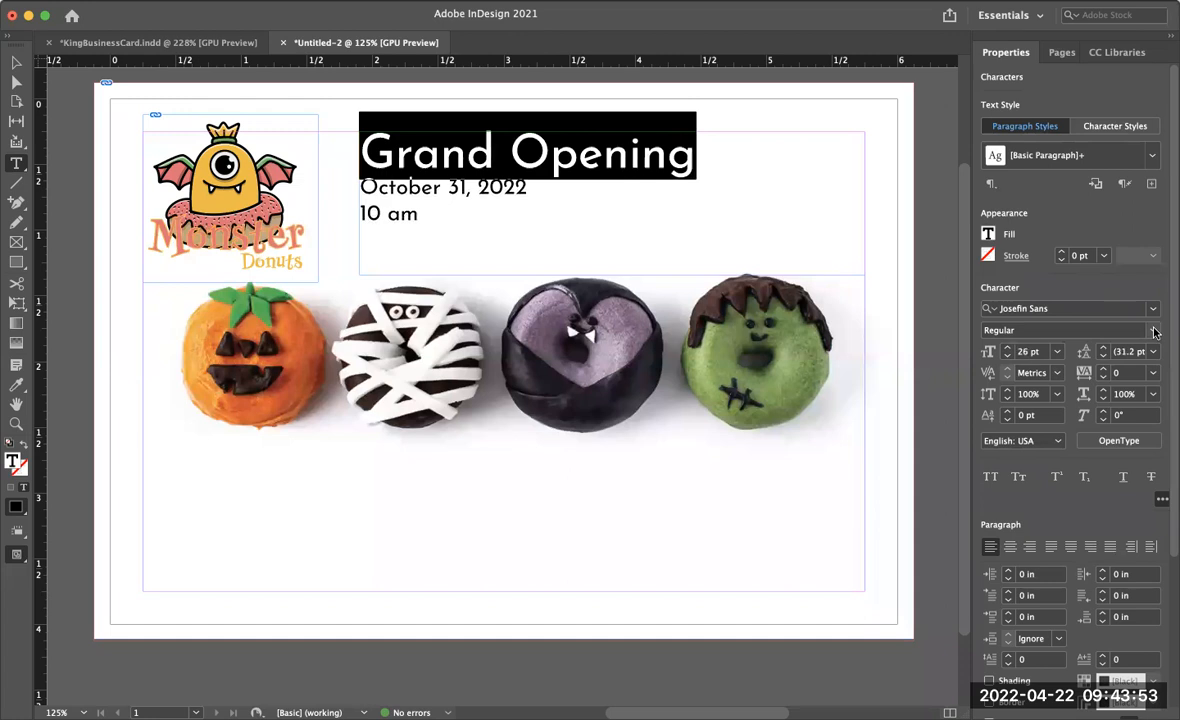
# - Make the Grand Opening line Bold and All Caps at 28 pt
pyautogui.click(1153, 331)
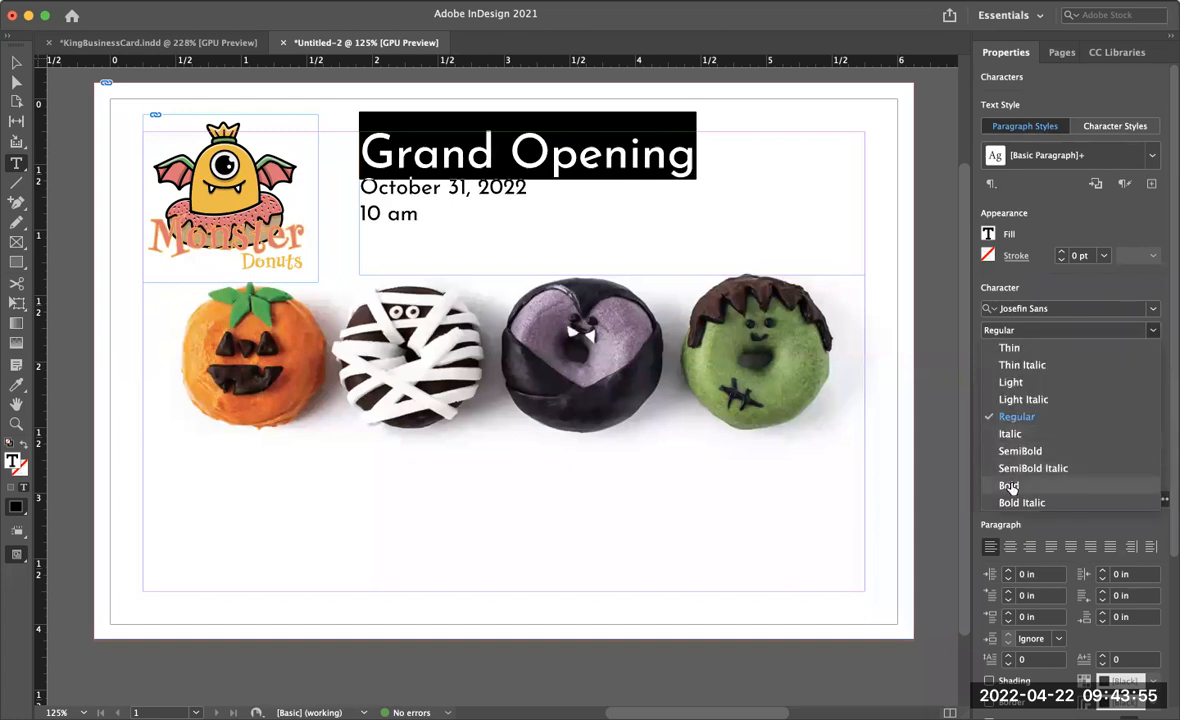
pyautogui.click(1009, 486)
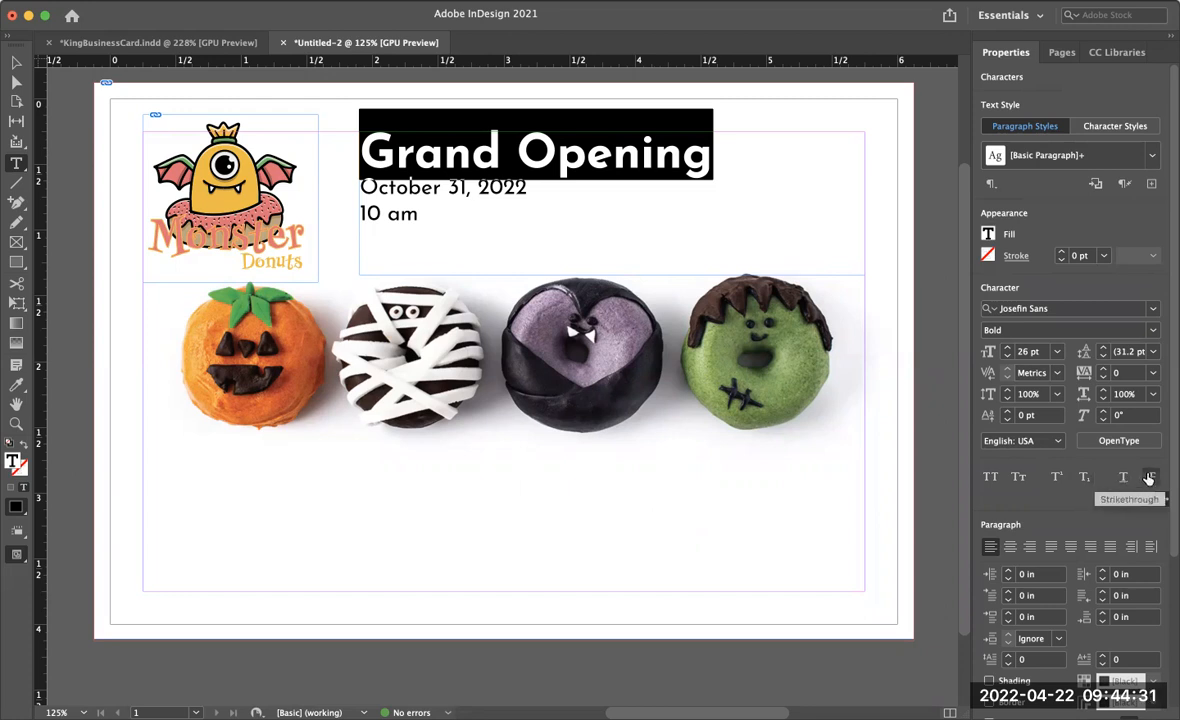
pyautogui.click(989, 478)
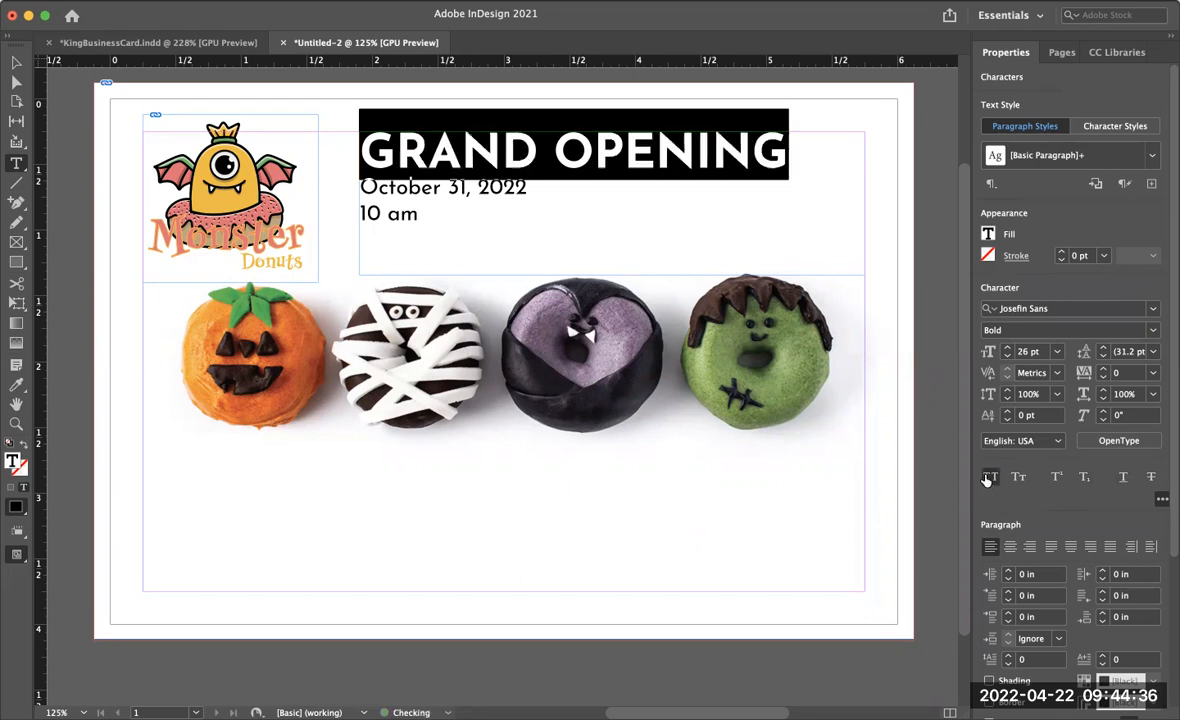
pyautogui.click(1007, 348)
pyautogui.click(1007, 348)
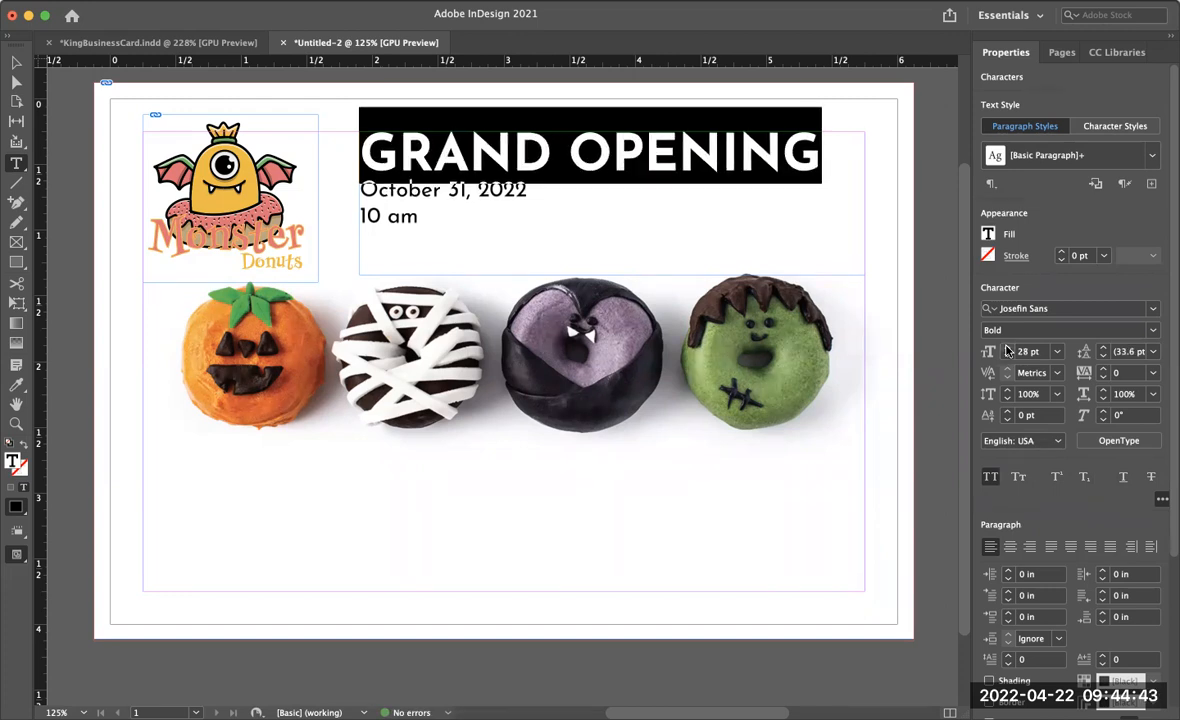
# - Set the date and time lines to SemiBold at 17 pt
pyautogui.moveTo(421, 217); pyautogui.dragTo(345, 187)
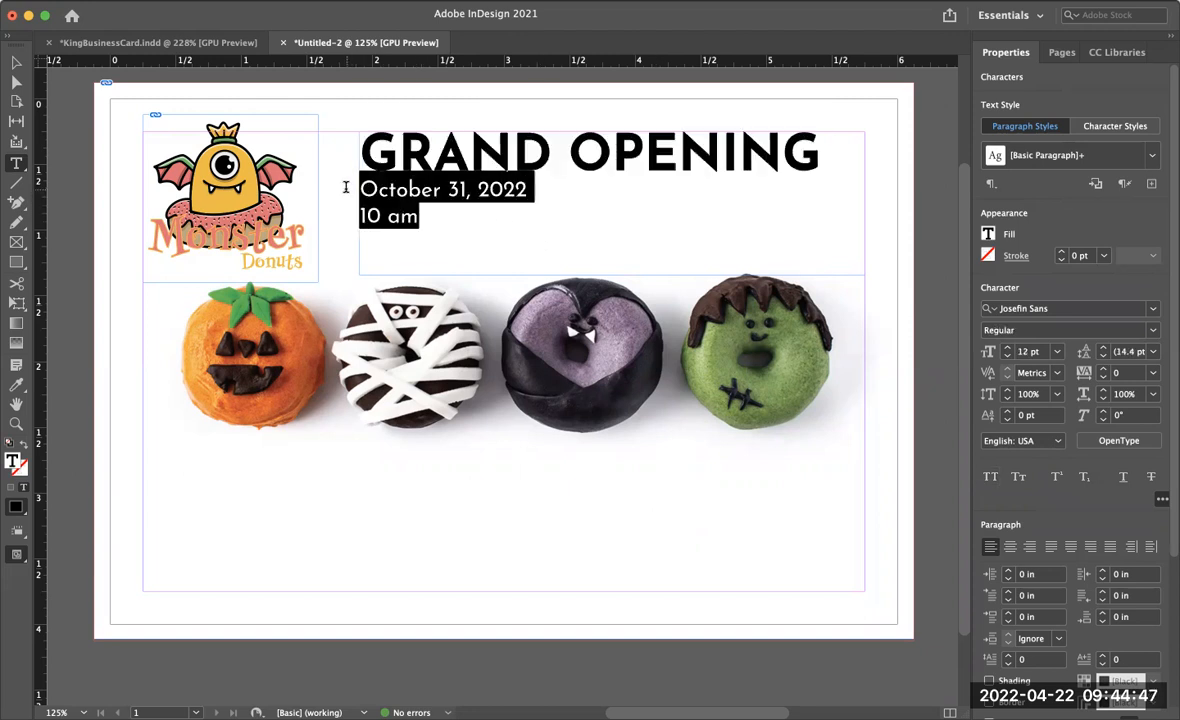
pyautogui.click(1066, 330)
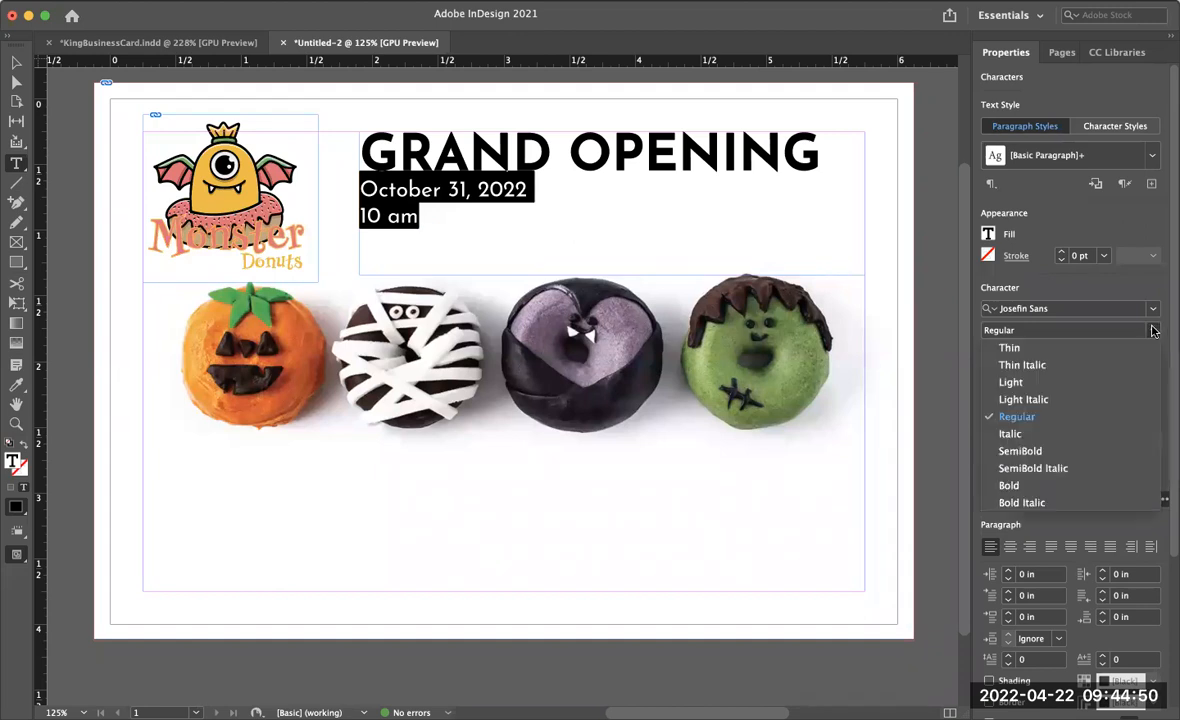
pyautogui.click(1028, 452)
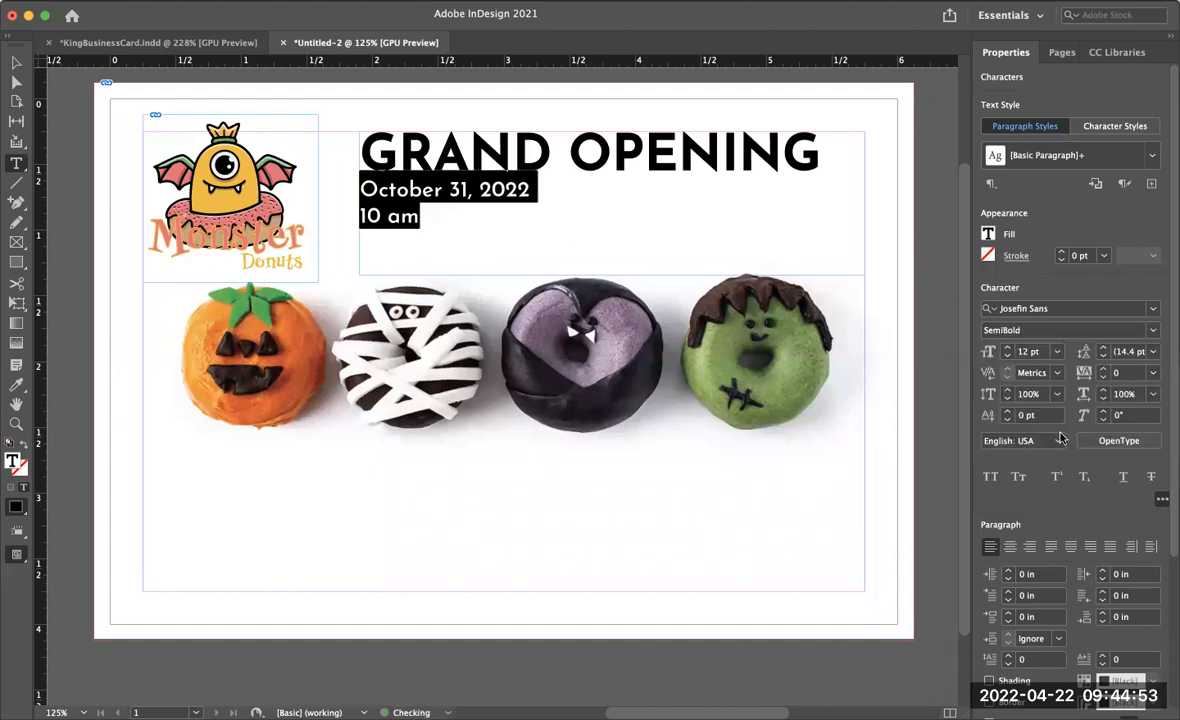
pyautogui.click(1007, 349)
pyautogui.click(1007, 349)
pyautogui.click(1007, 349)
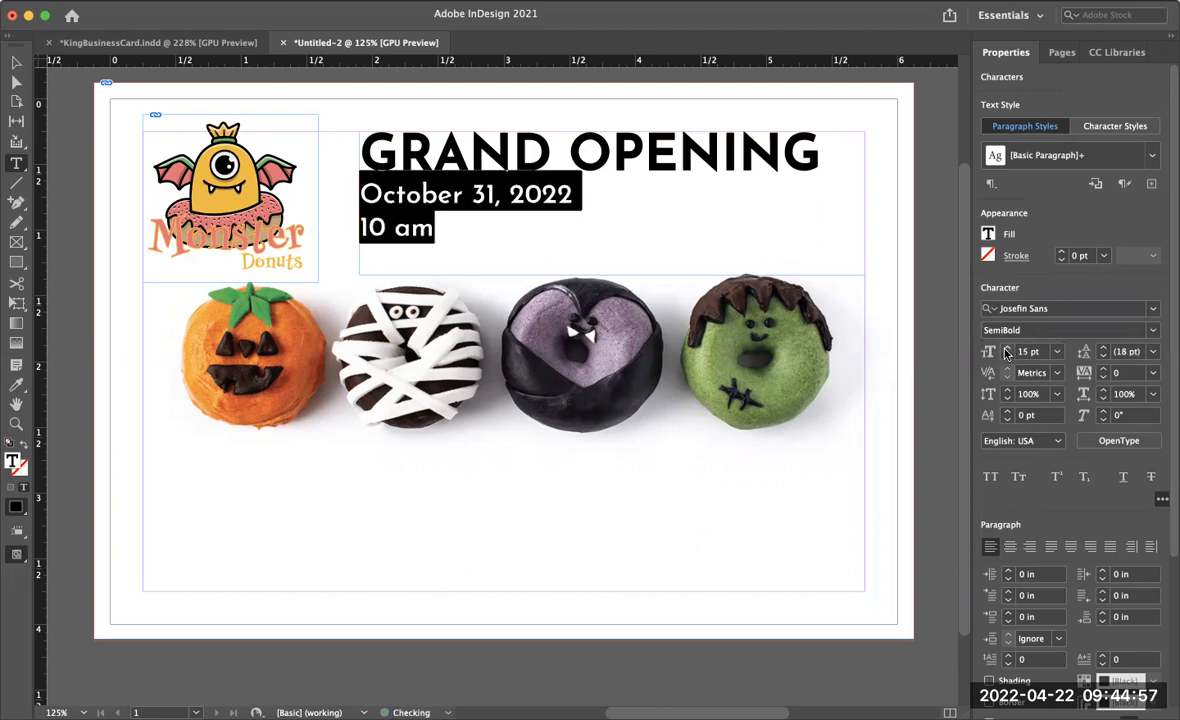
pyautogui.click(1007, 349)
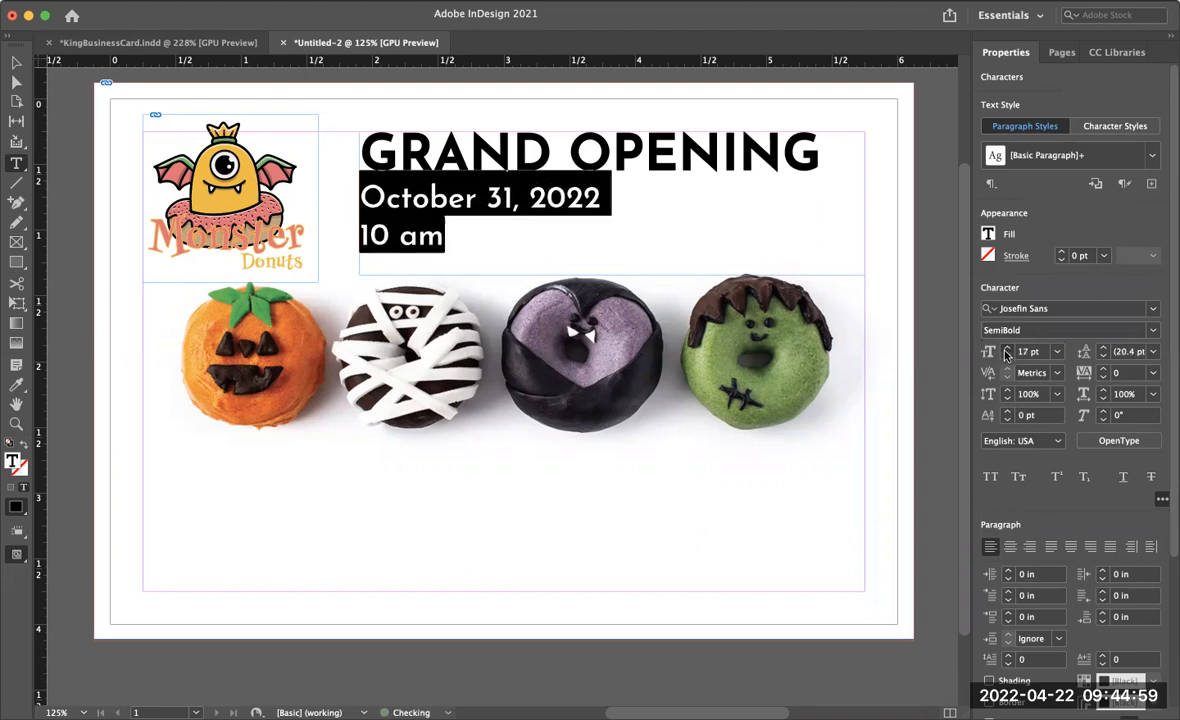
# - Enlarge the date and time lines to 18 pt and join them on one line separated by a vertical bar
pyautogui.click(1007, 349)
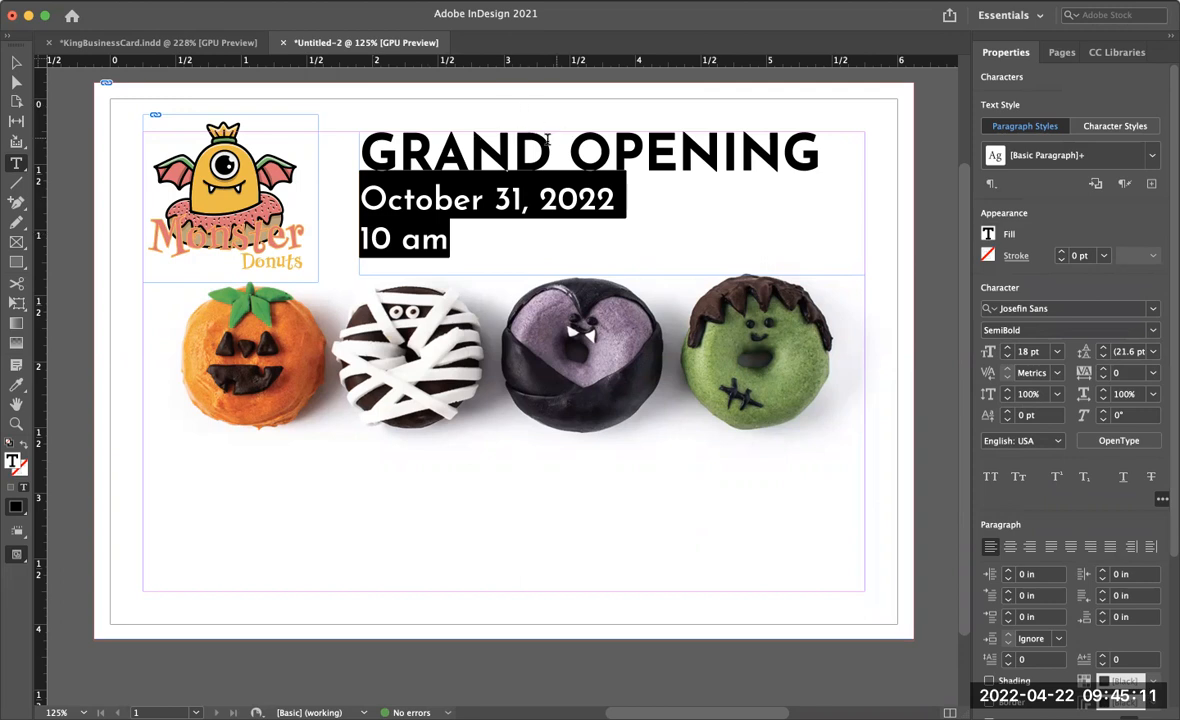
pyautogui.click(363, 238)
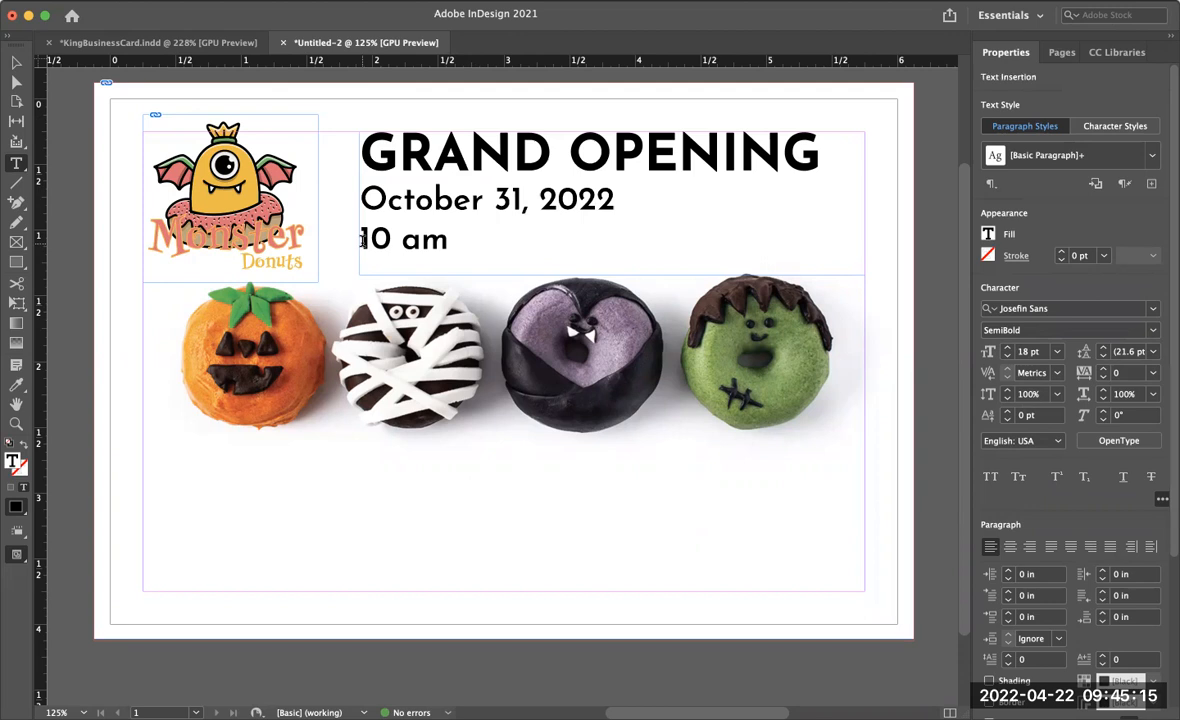
pyautogui.press('BackSpace')
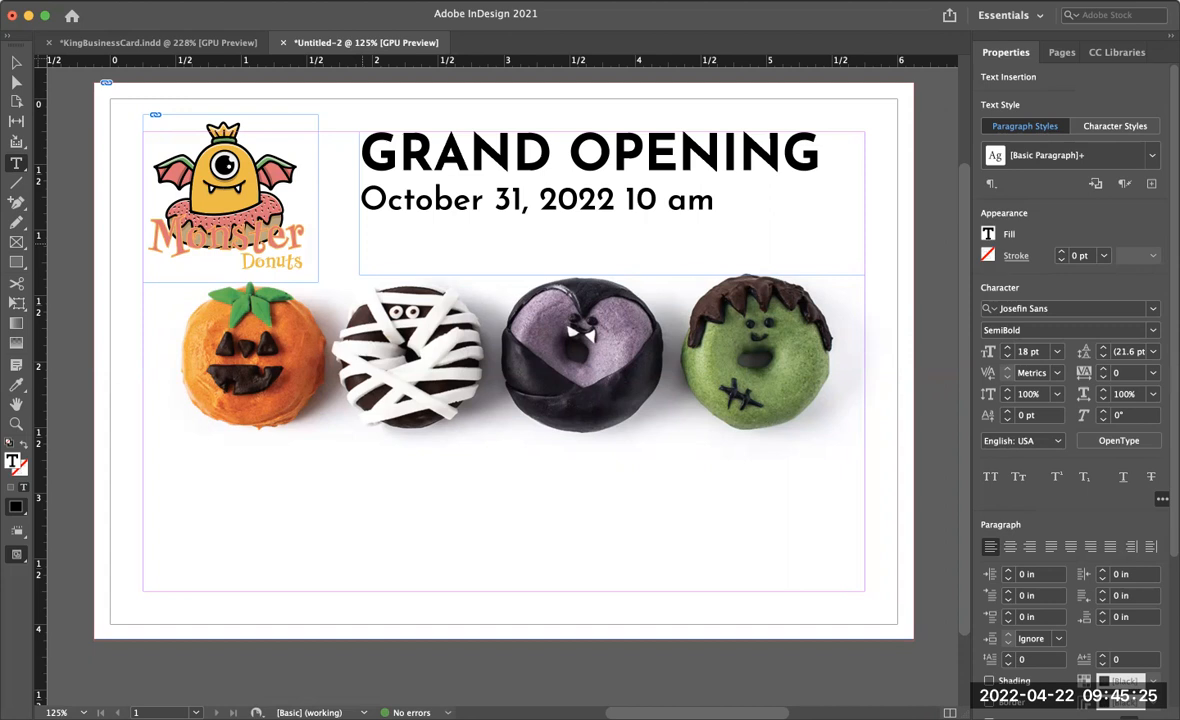
pyautogui.write('\\')
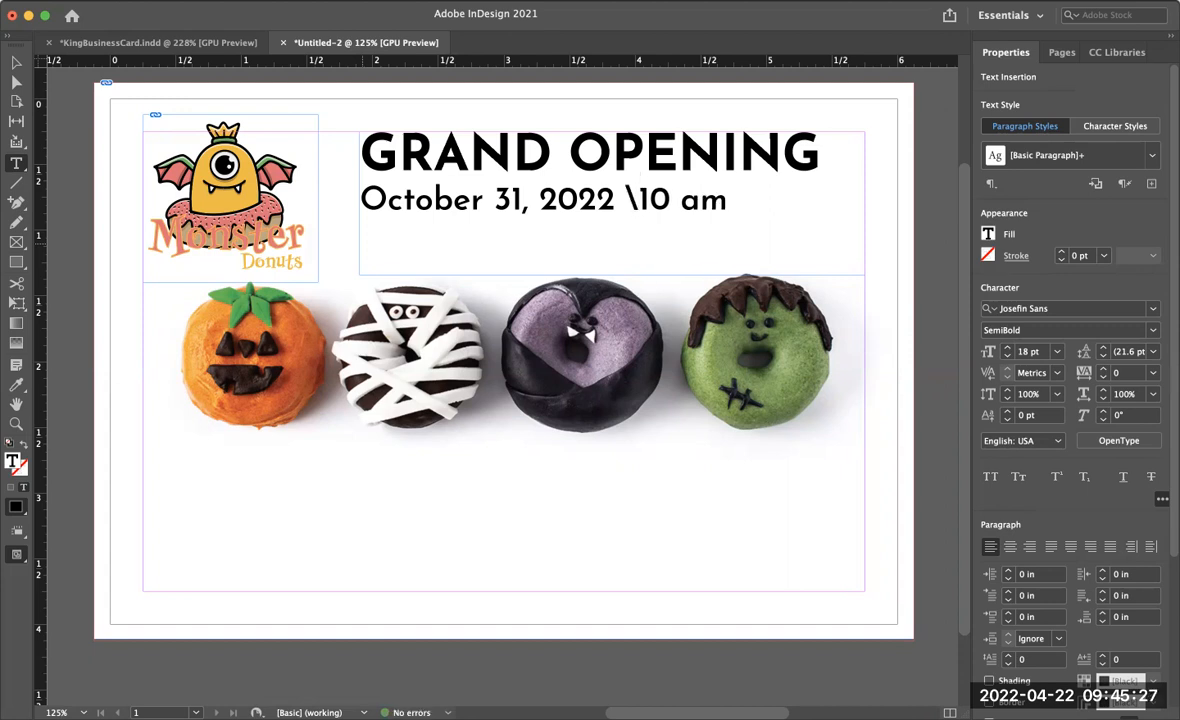
pyautogui.press('BackSpace')
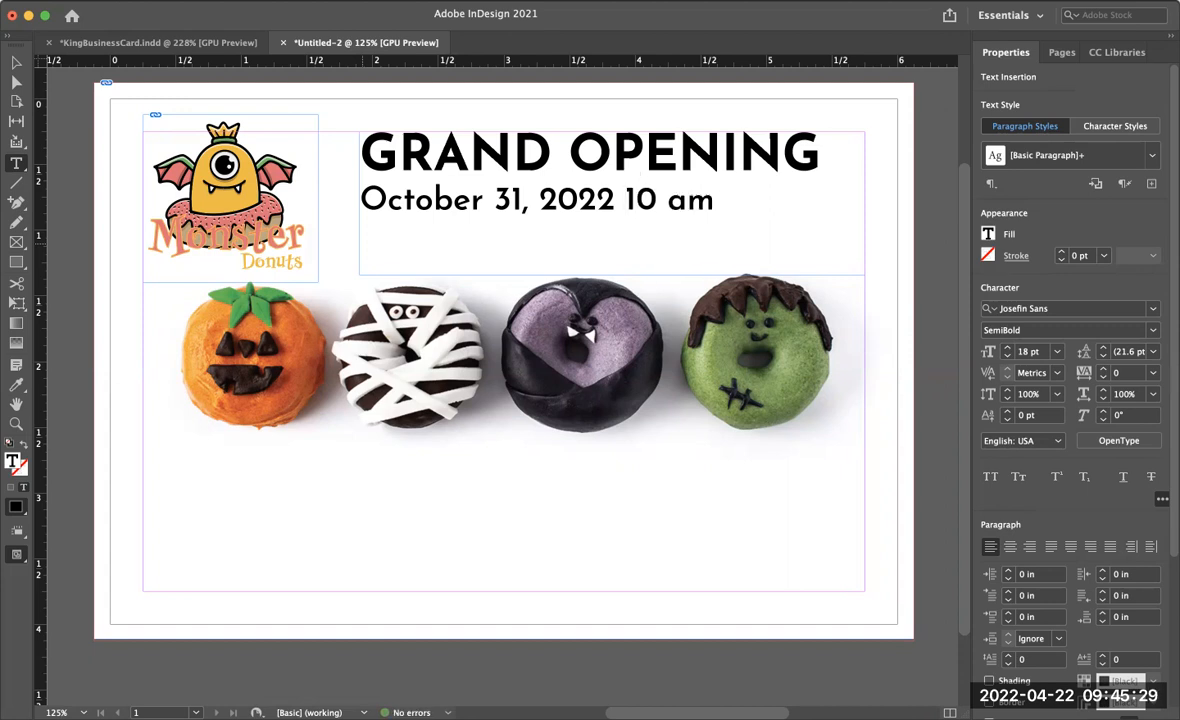
pyautogui.write('|')
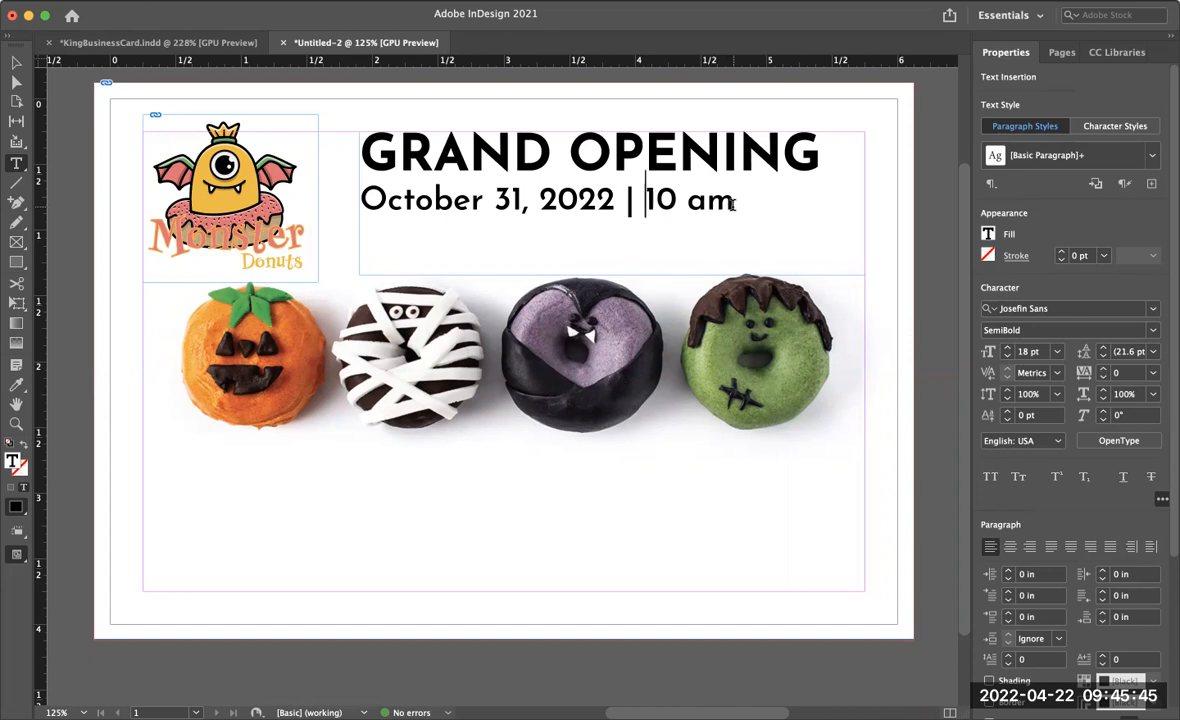
# - Center-align all the headline text
pyautogui.moveTo(733, 204); pyautogui.dragTo(310, 141)
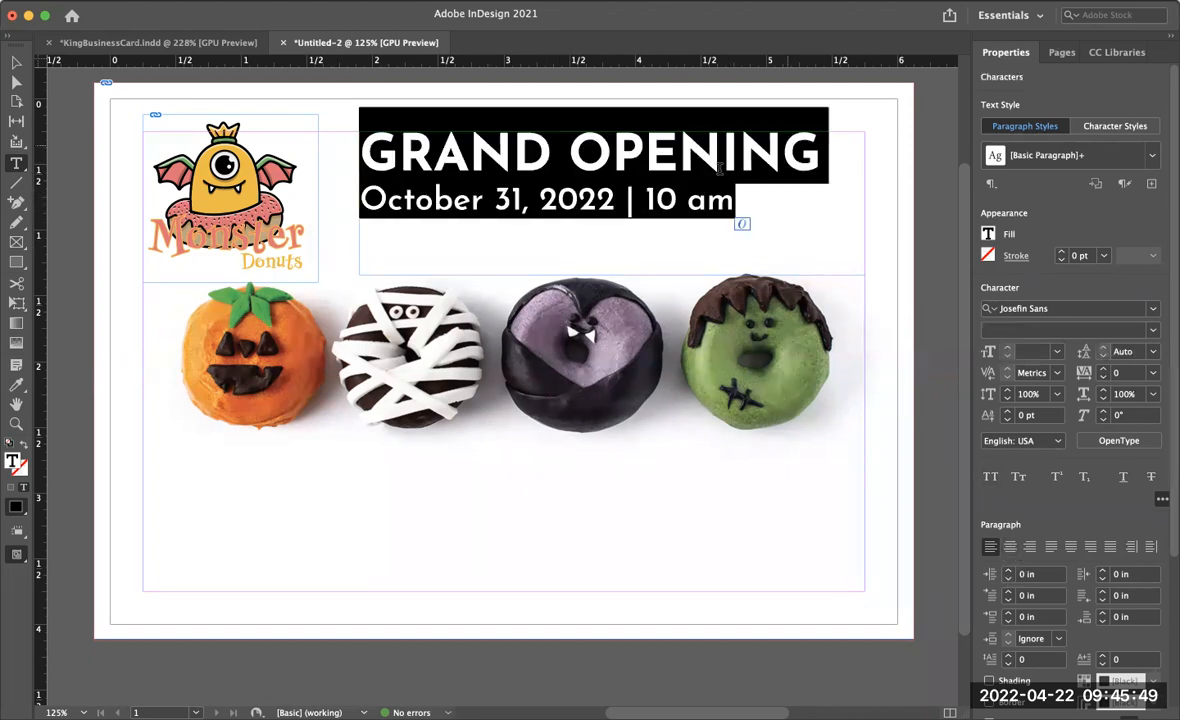
pyautogui.click(1011, 547)
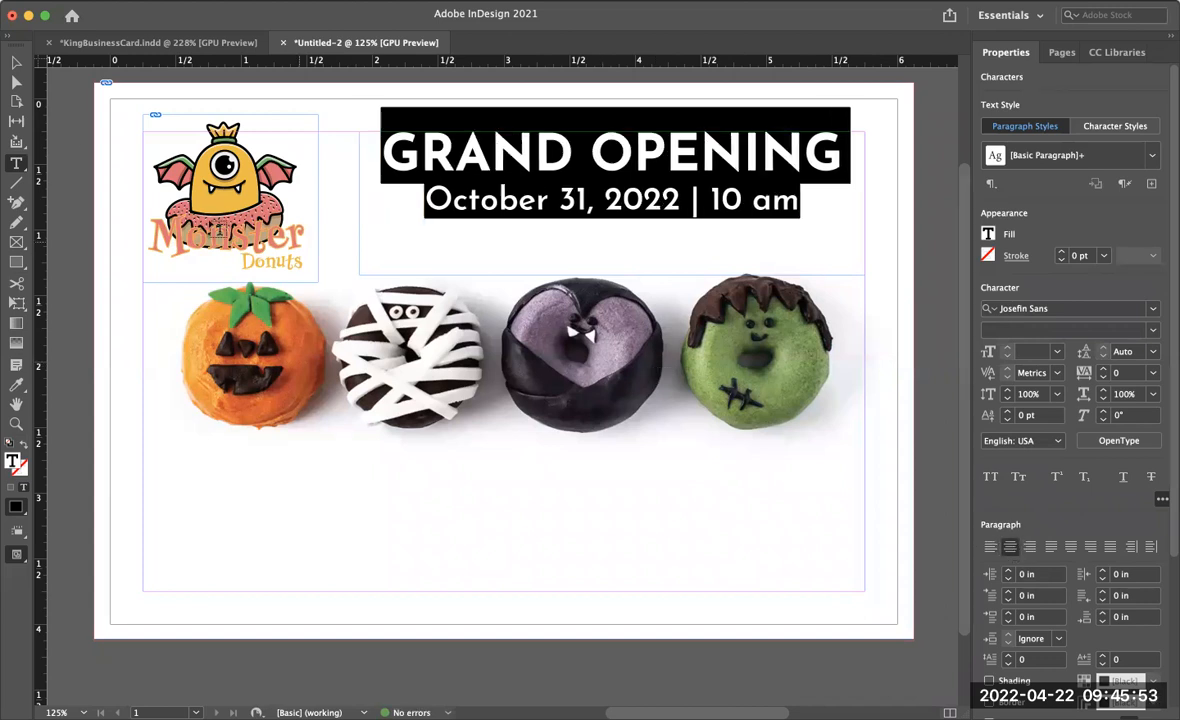
# - Shorten the headline text frame to about 0.89 in tall
pyautogui.click(15, 64)
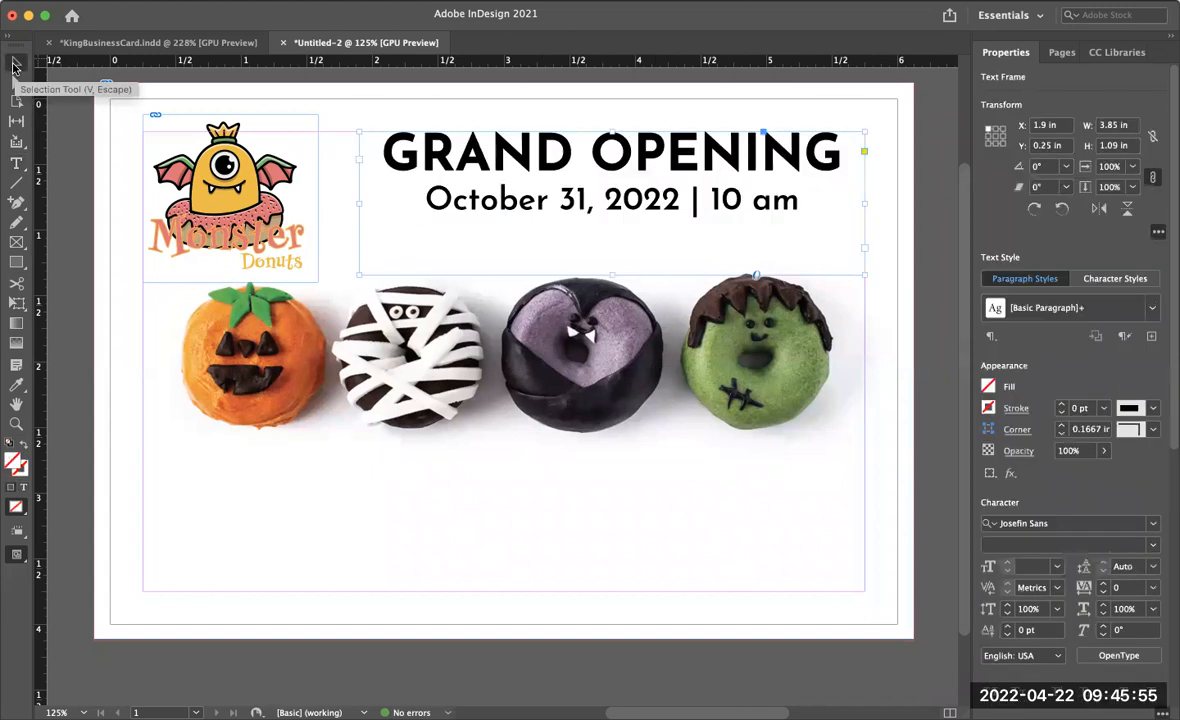
pyautogui.press('w')
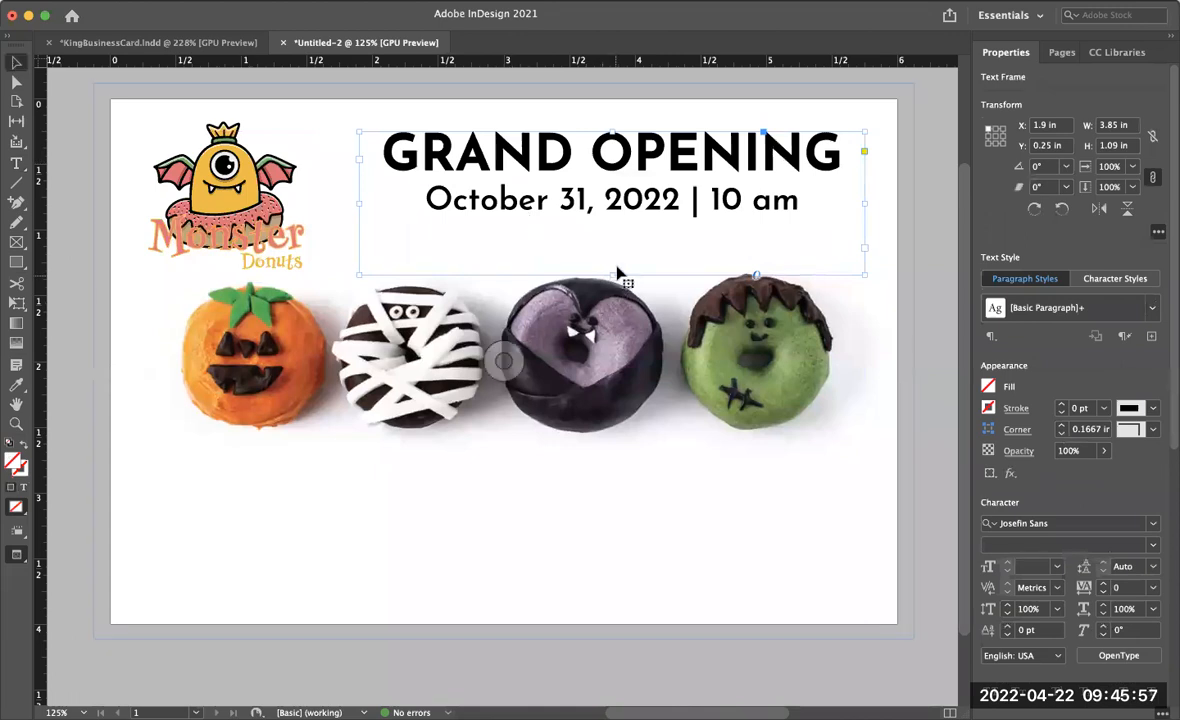
pyautogui.moveTo(609, 273); pyautogui.dragTo(611, 222)
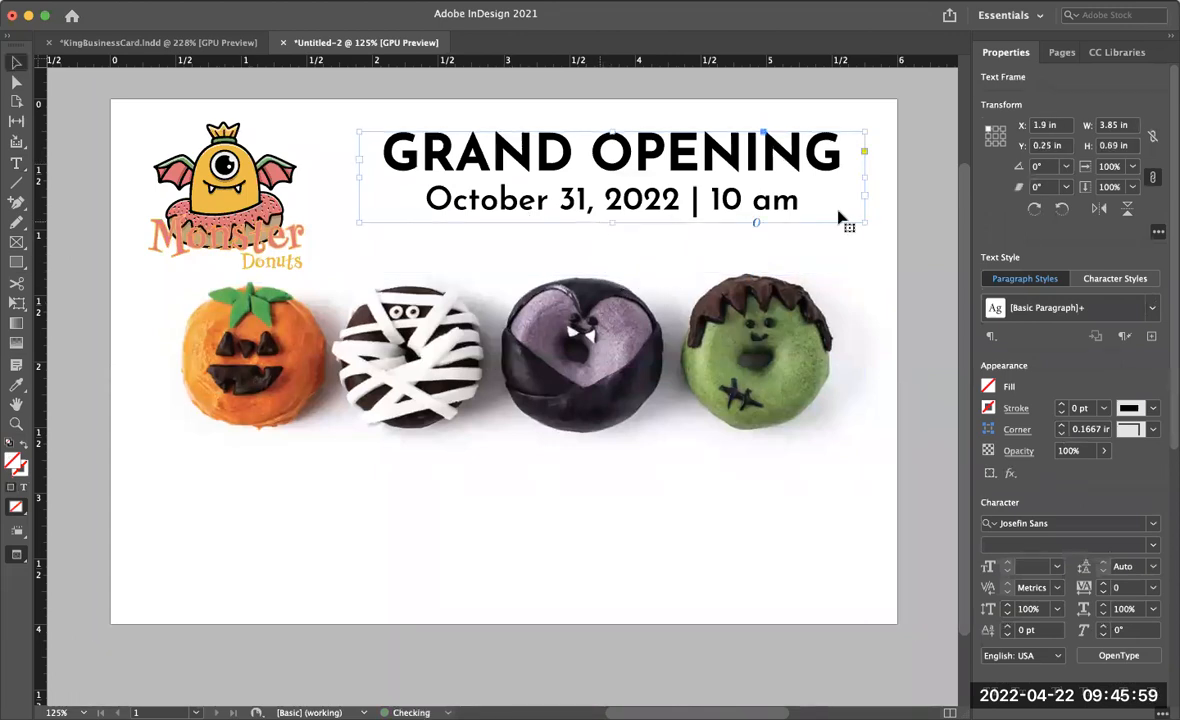
pyautogui.click(938, 222)
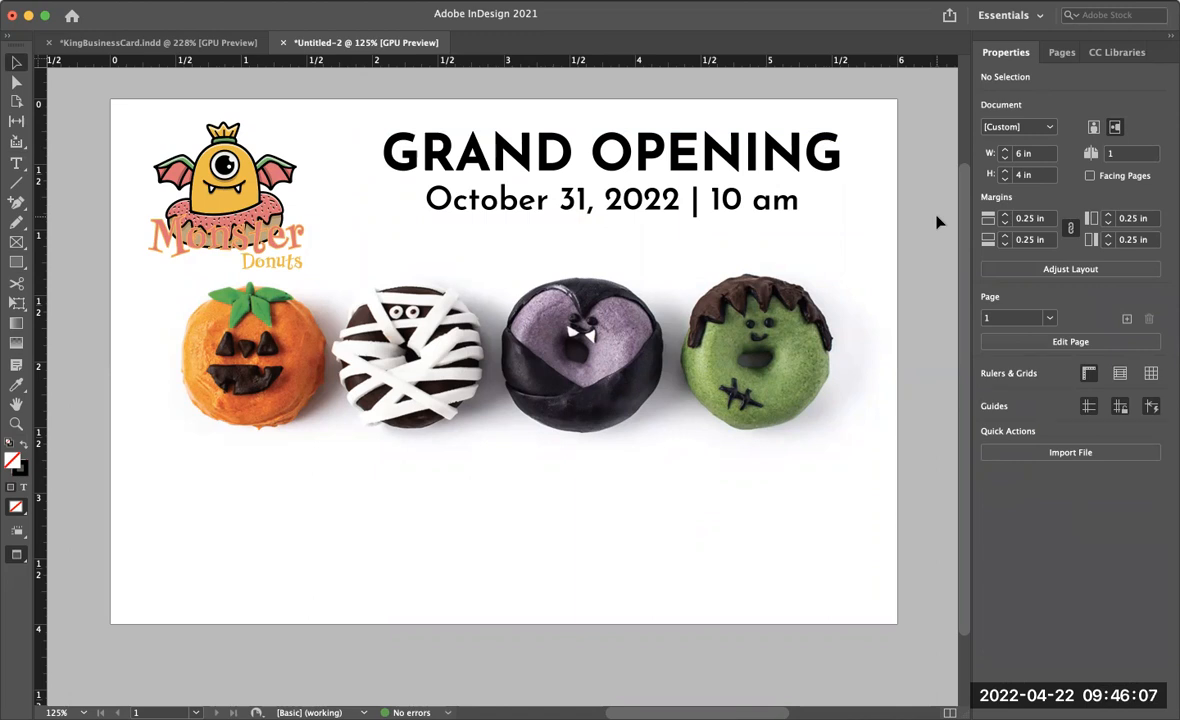
# - Nudge the headline text frame down to a Y position of about 0.39 in
pyautogui.click(748, 207)
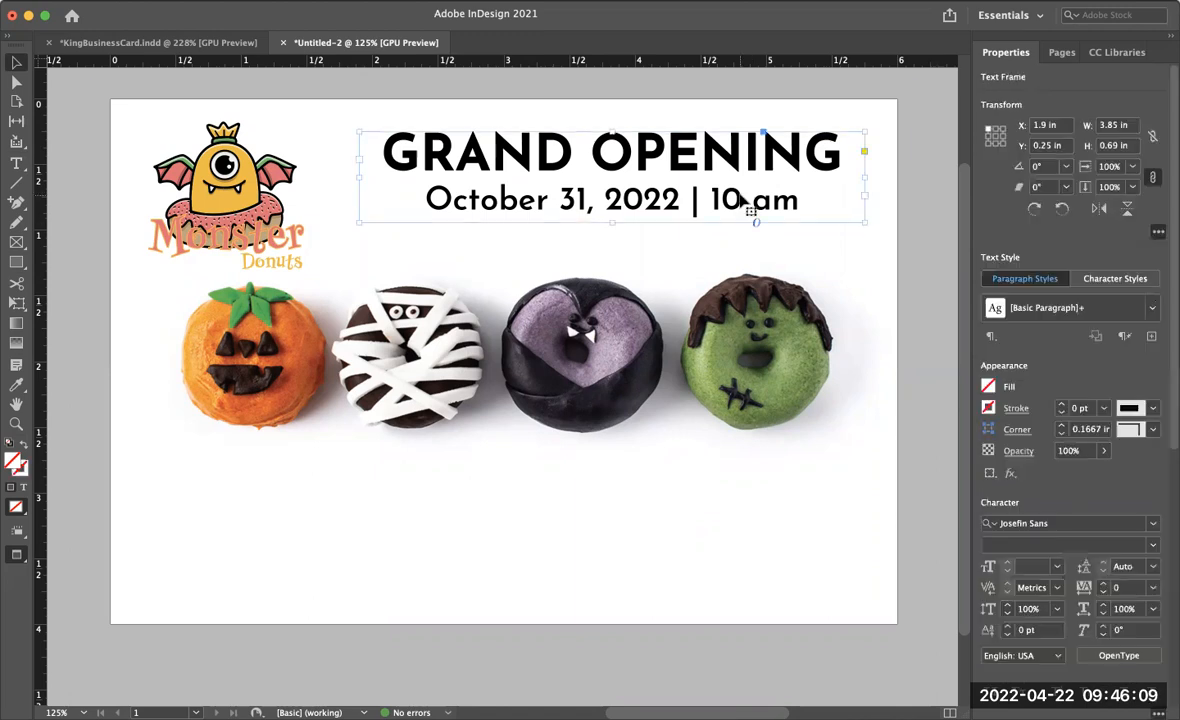
pyautogui.press('Down')
pyautogui.press('Down')
pyautogui.press('Down')
pyautogui.press('Down')
pyautogui.press('Down')
pyautogui.press('Down')
pyautogui.press('Down')
pyautogui.press('Down')
pyautogui.press('Down')
pyautogui.press('Down')
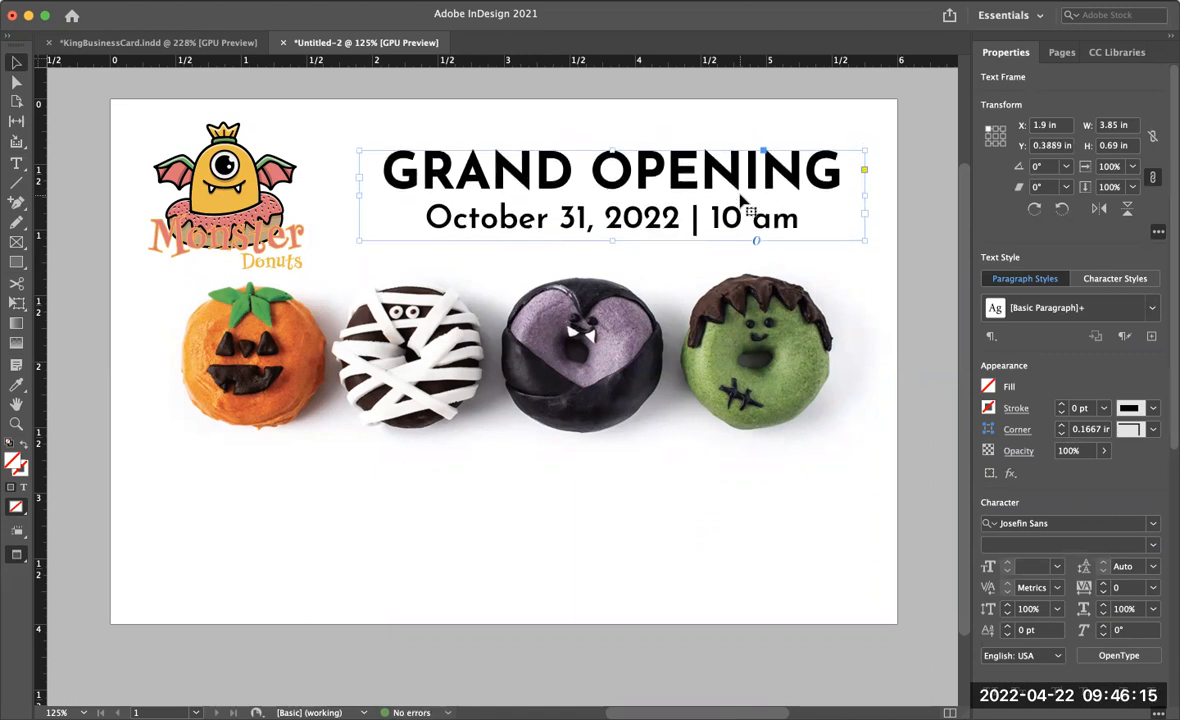
pyautogui.click(940, 355)
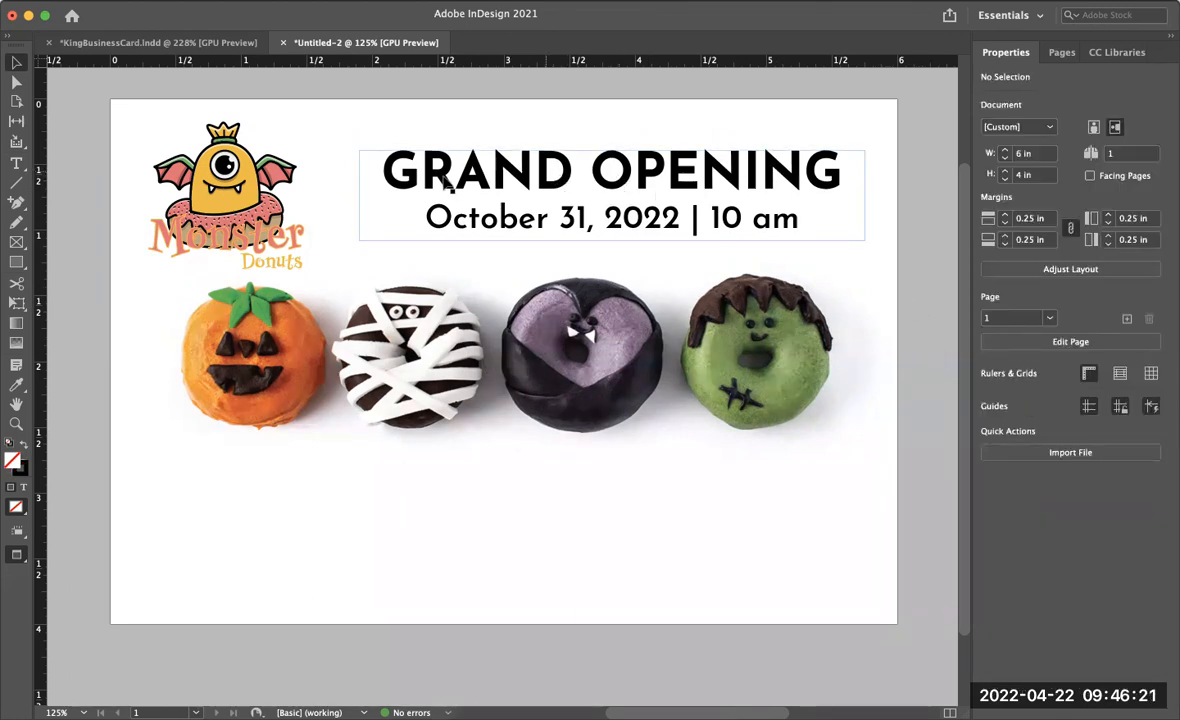
# - Select the Grand Opening line and switch its text fill color picker to CMYK
pyautogui.click(16, 163)
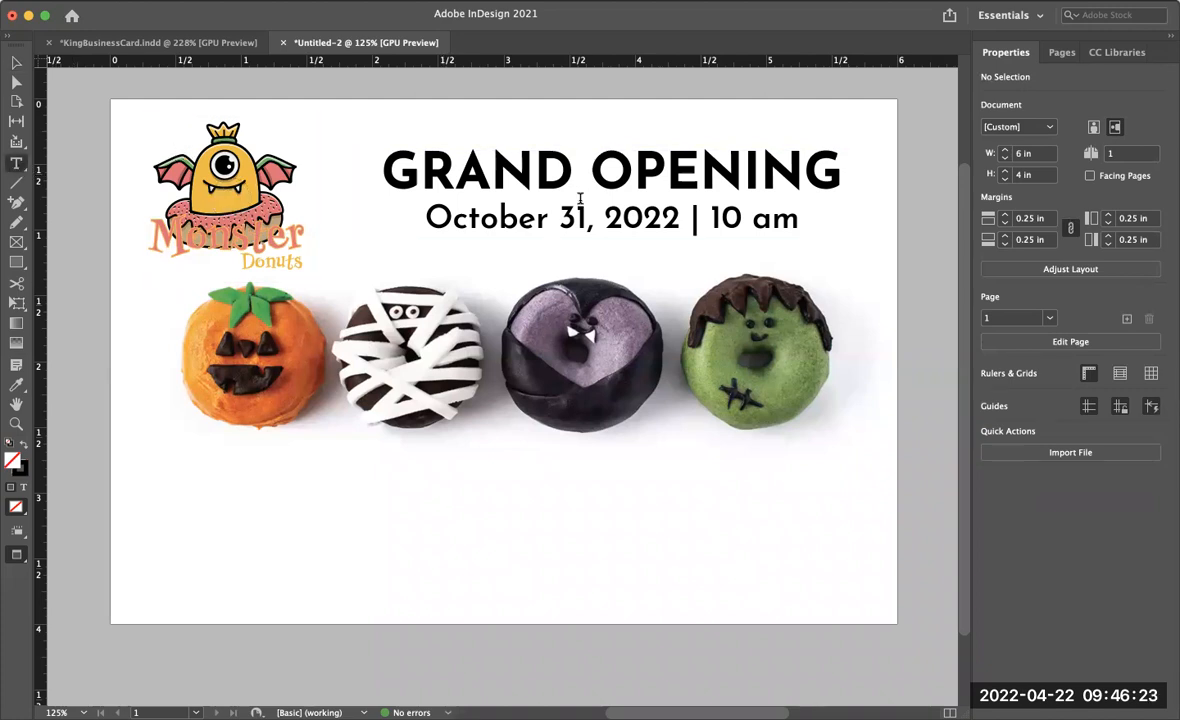
pyautogui.click(15, 64)
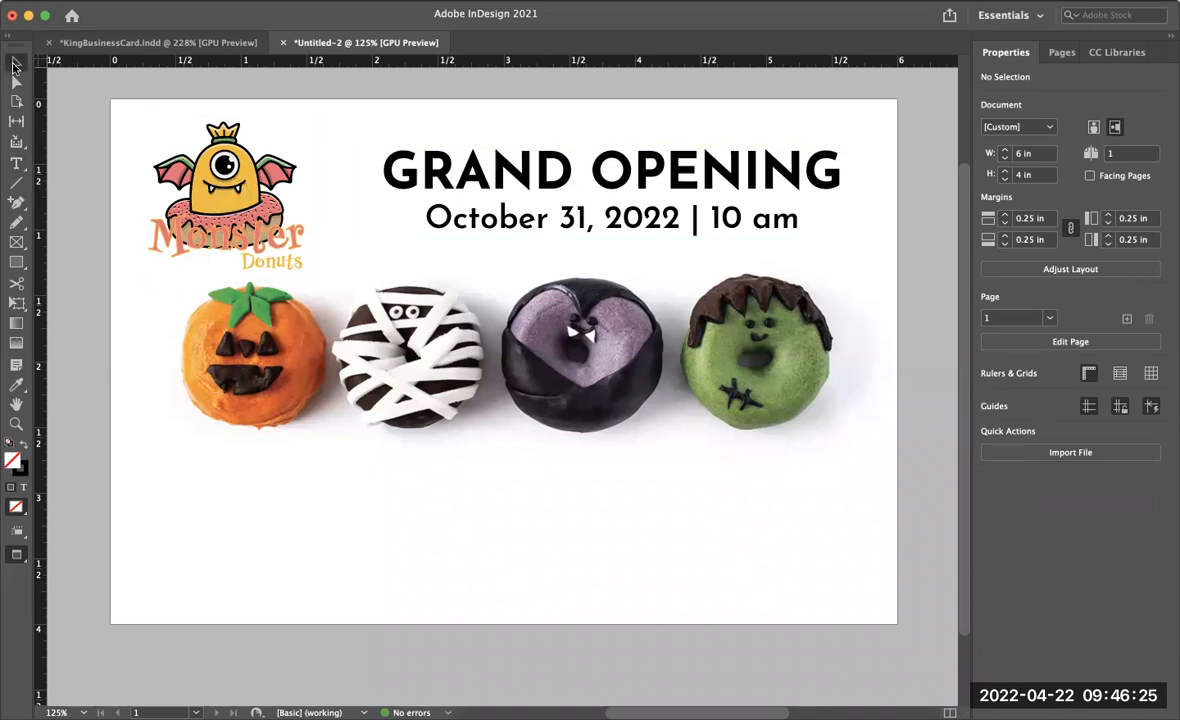
pyautogui.press('w')
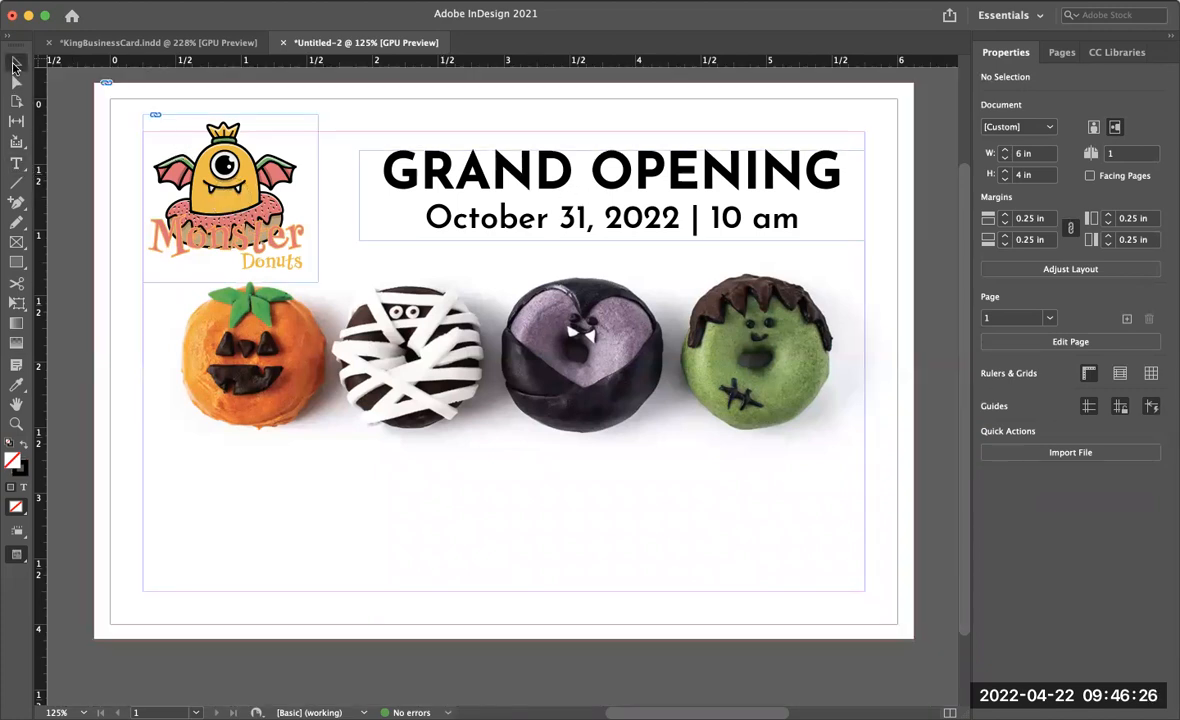
pyautogui.doubleClick(396, 170)
pyautogui.moveTo(384, 170); pyautogui.dragTo(296, 168)
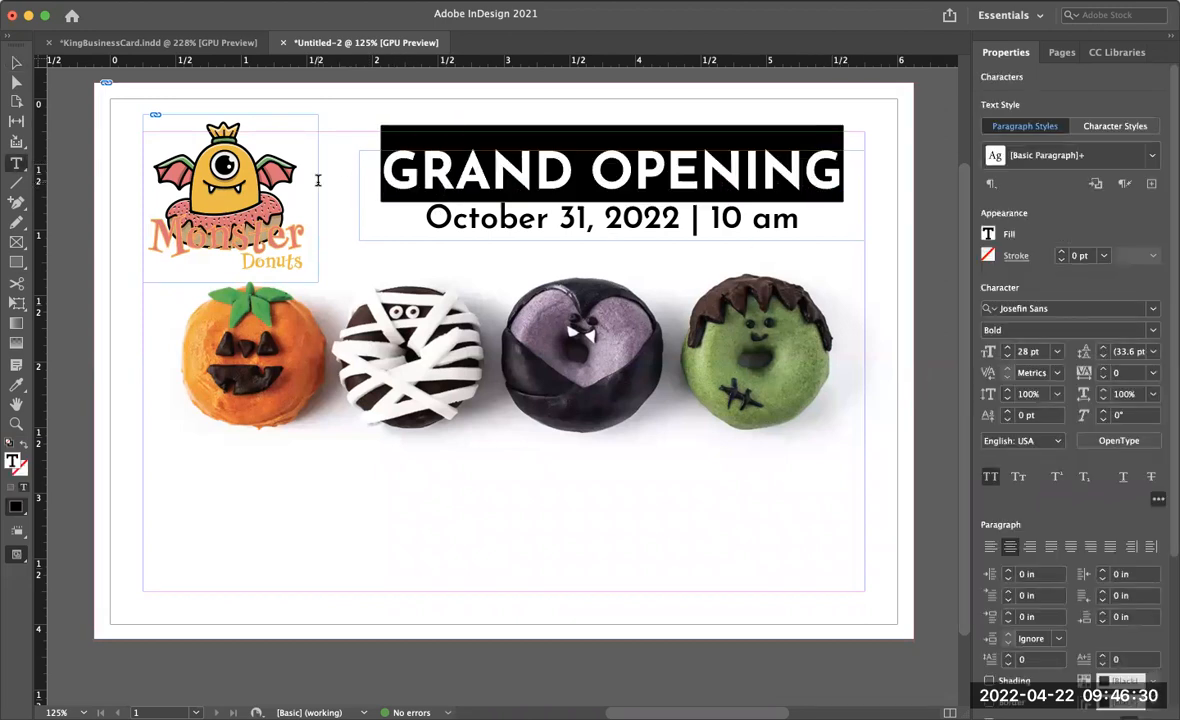
pyautogui.click(996, 235)
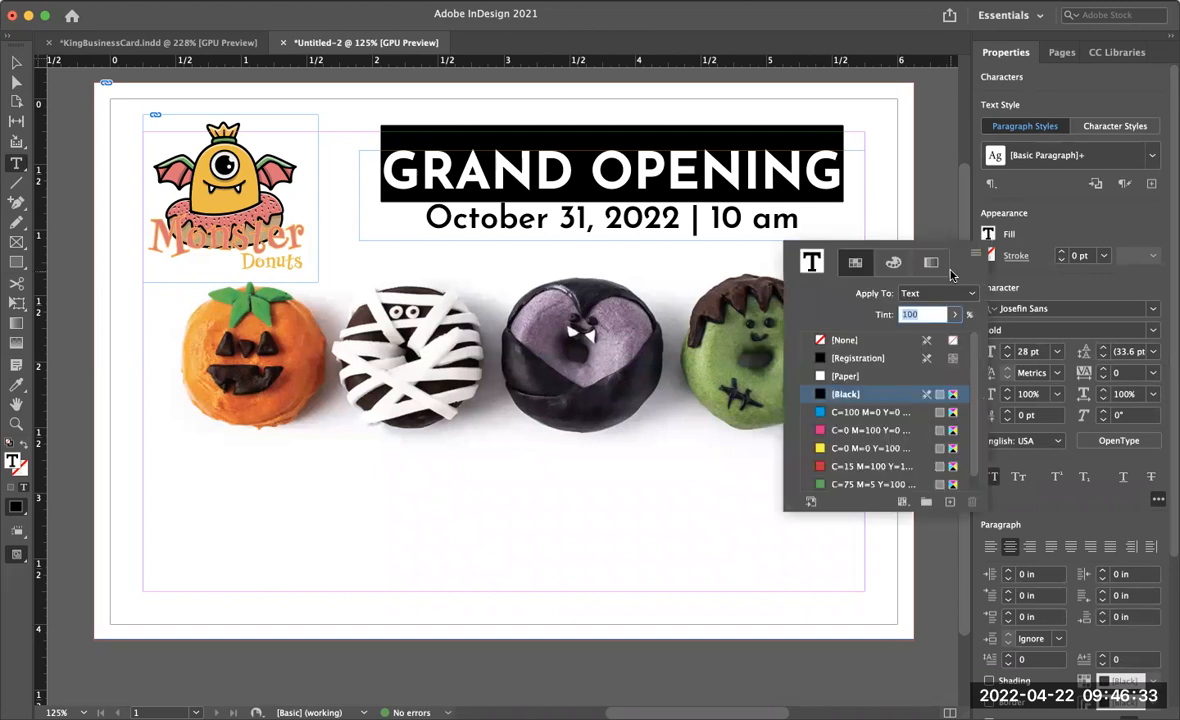
pyautogui.click(893, 262)
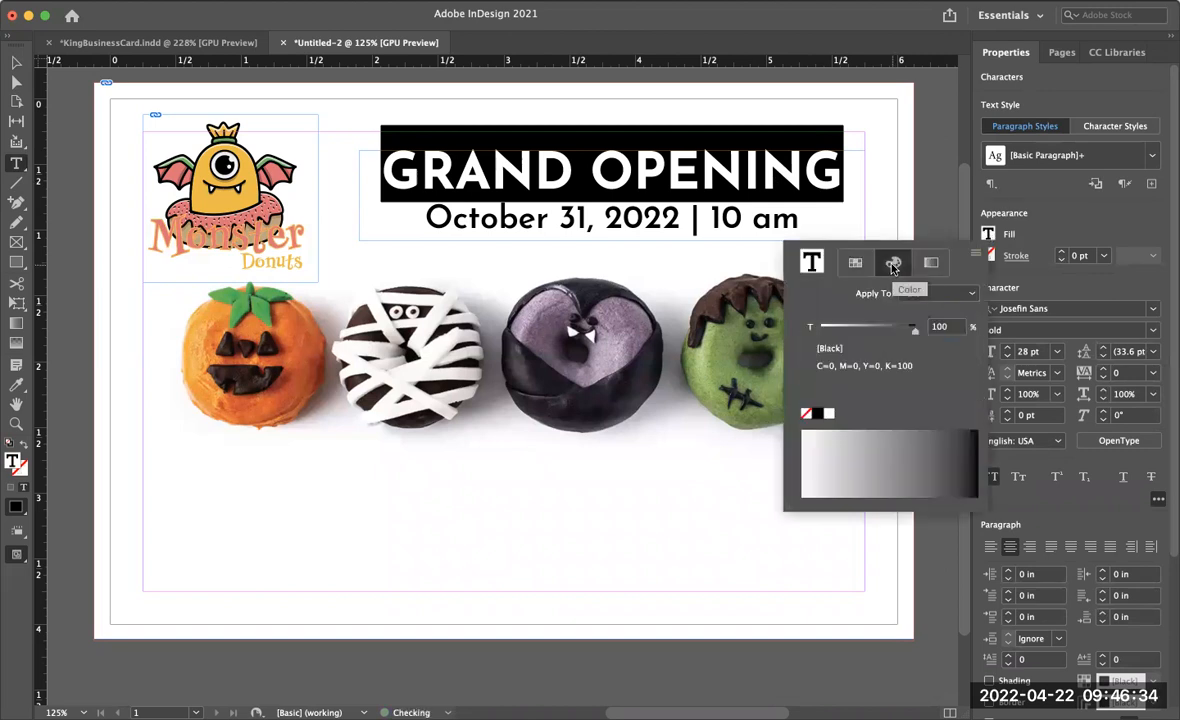
pyautogui.click(977, 257)
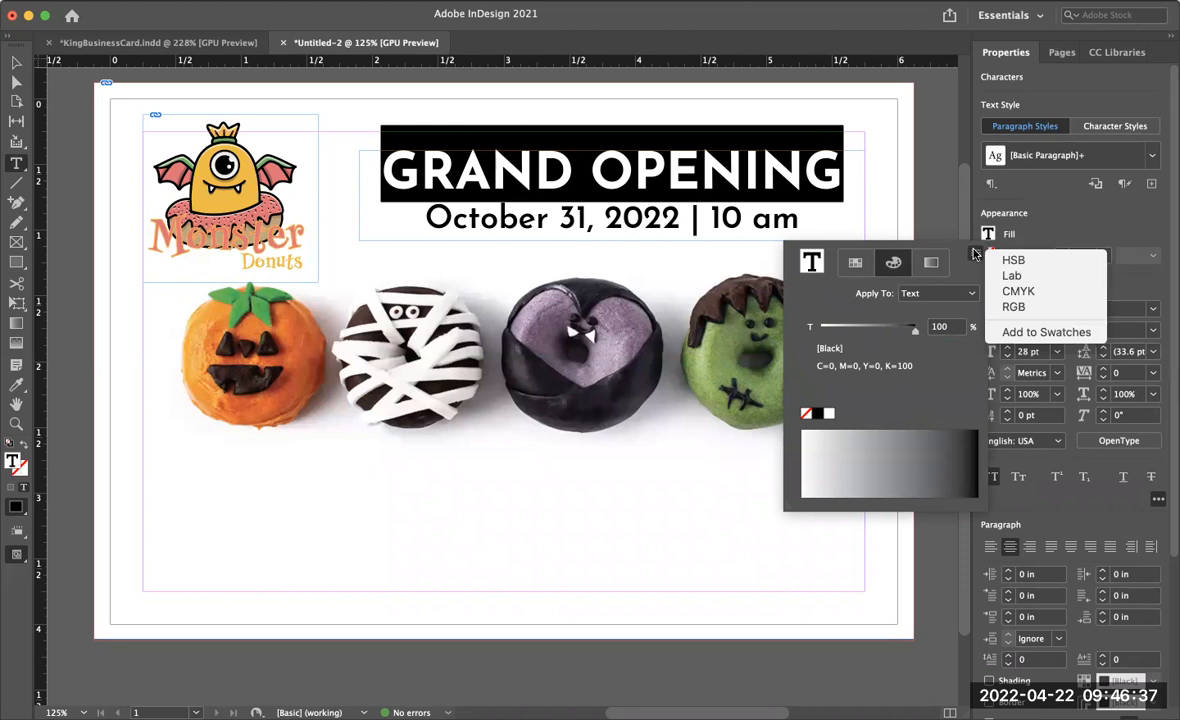
pyautogui.click(893, 262)
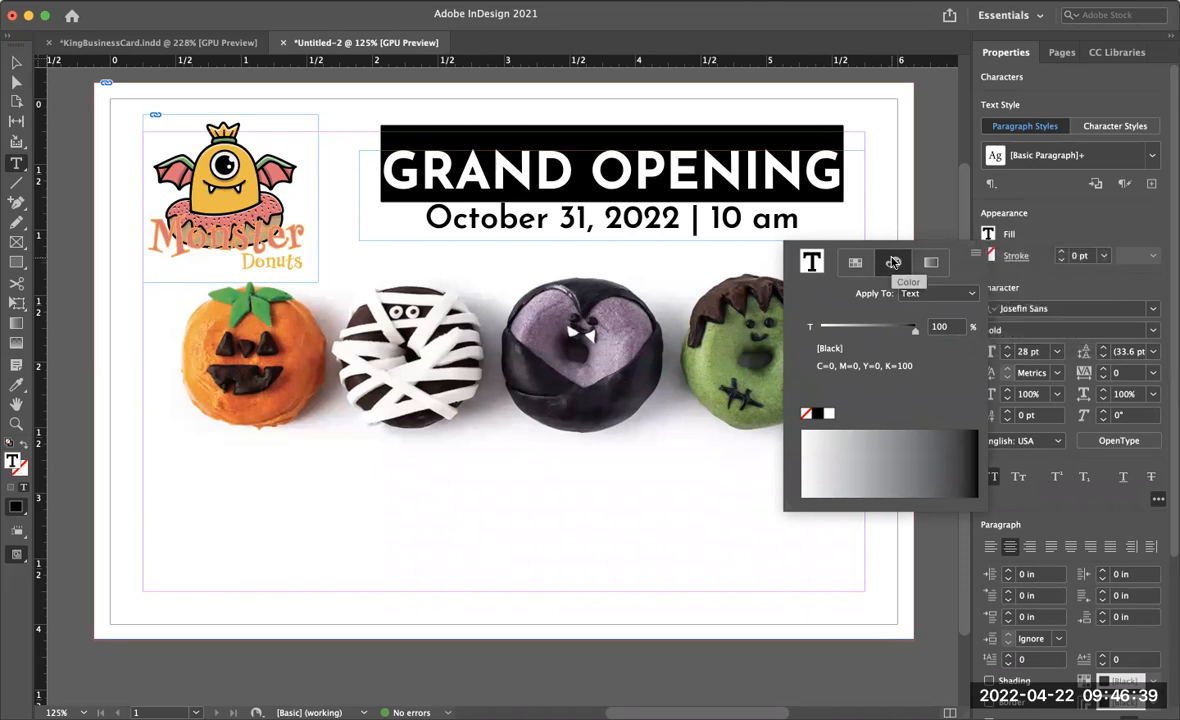
pyautogui.click(977, 257)
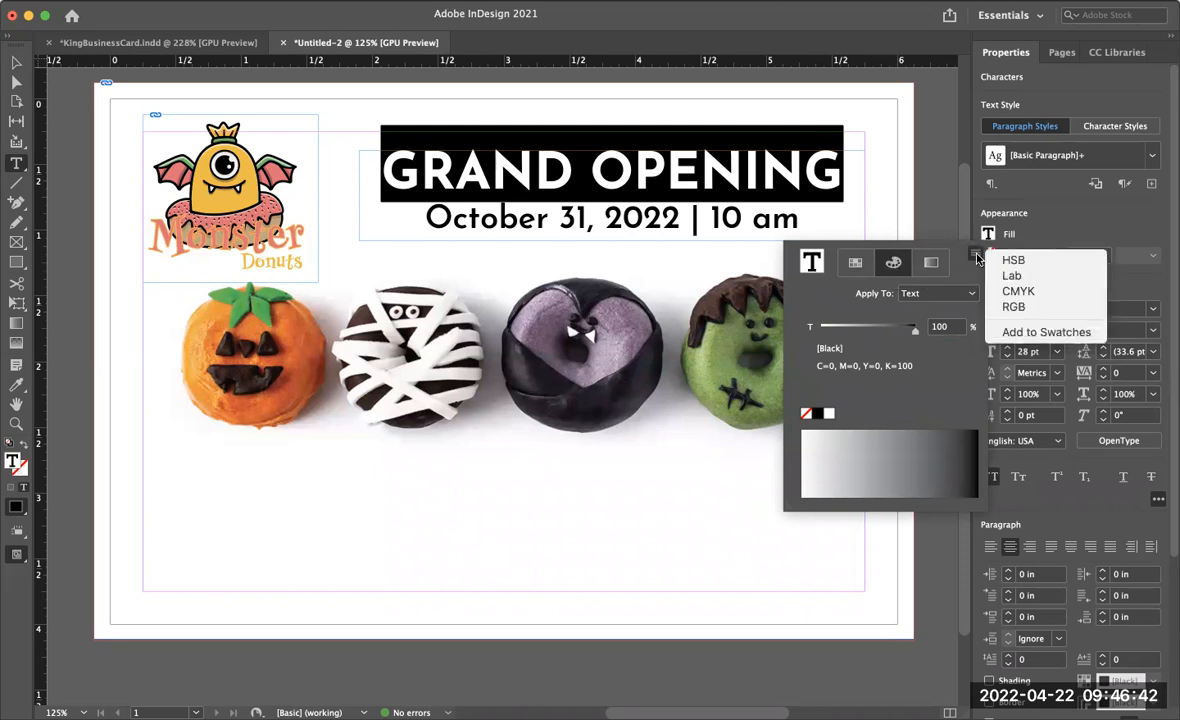
pyautogui.click(1018, 291)
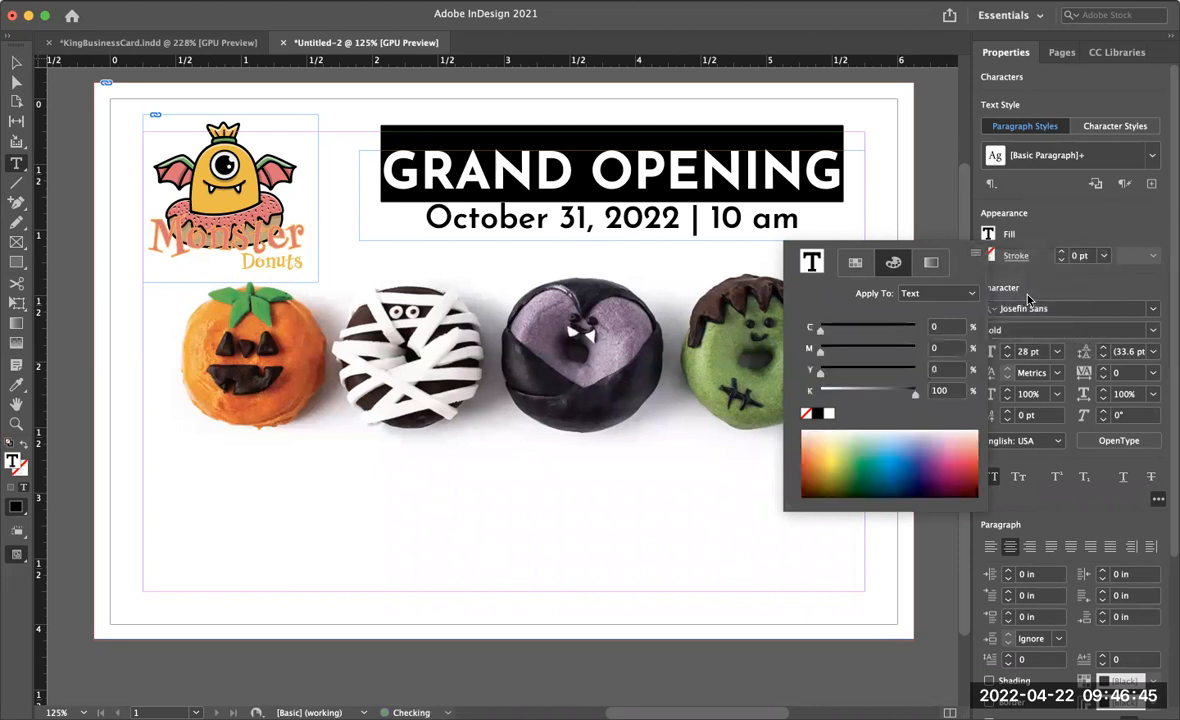
# - Color the Grand Opening line orange, about C0 M58 Y87 K0, by sampling the spectrum
pyautogui.click(814, 438)
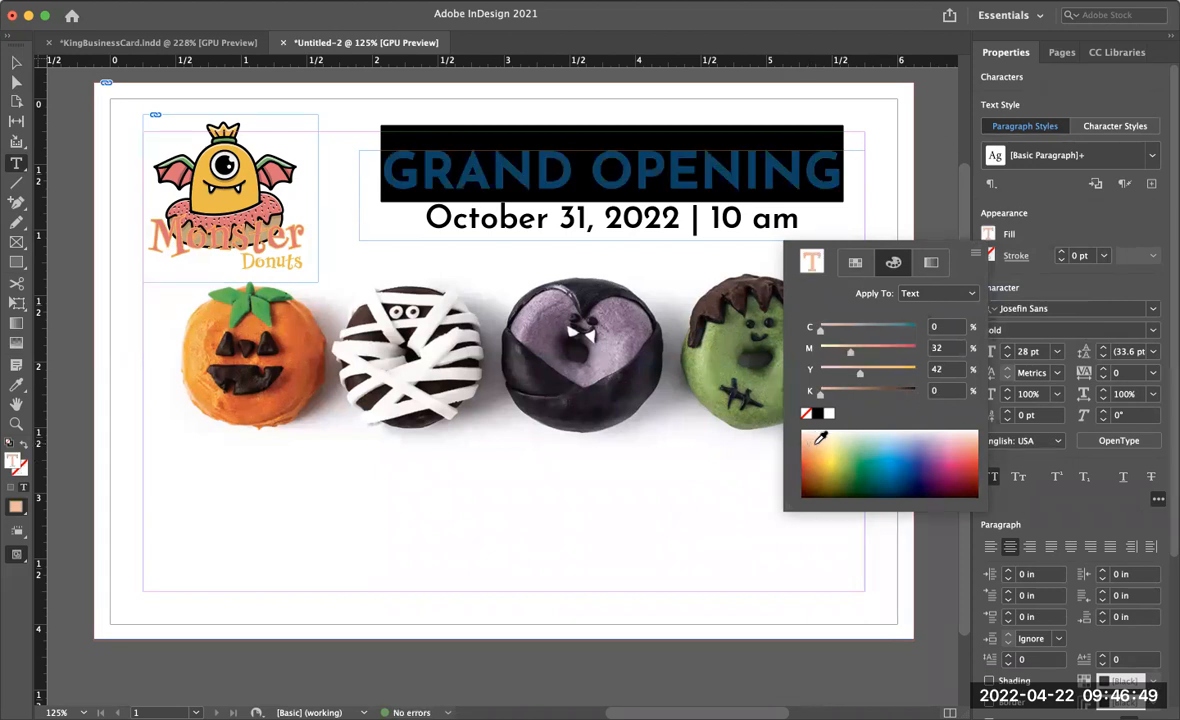
pyautogui.click(817, 454)
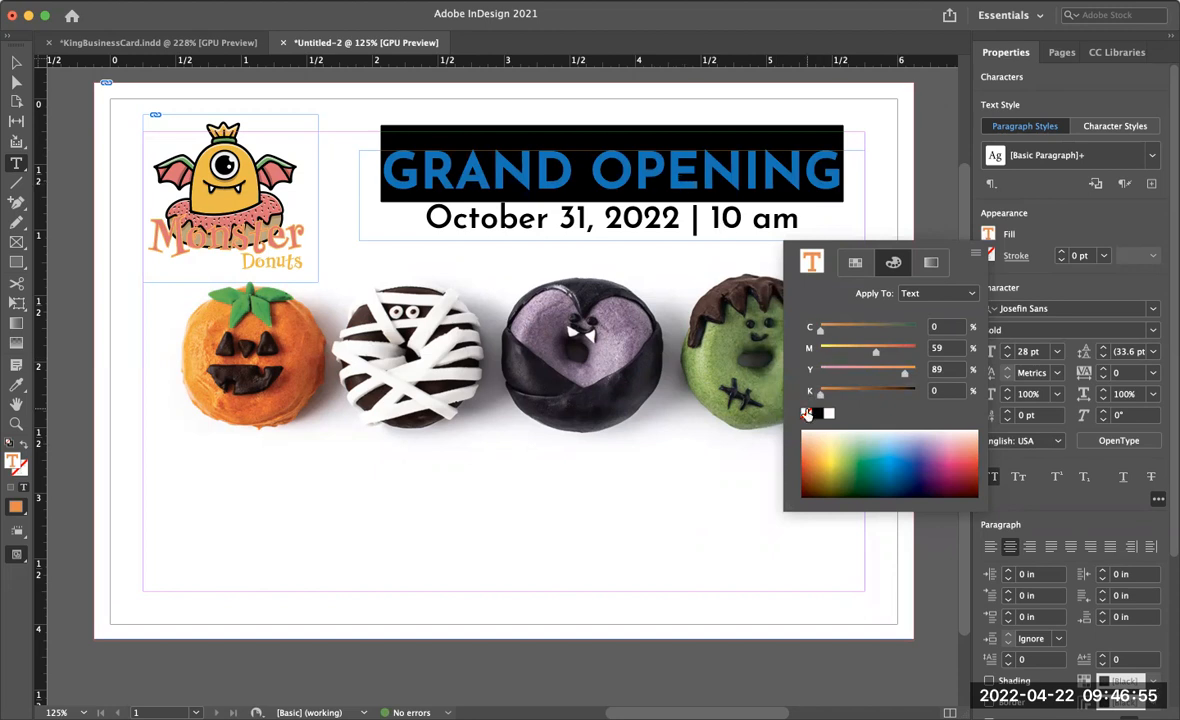
pyautogui.click(813, 451)
pyautogui.click(820, 460)
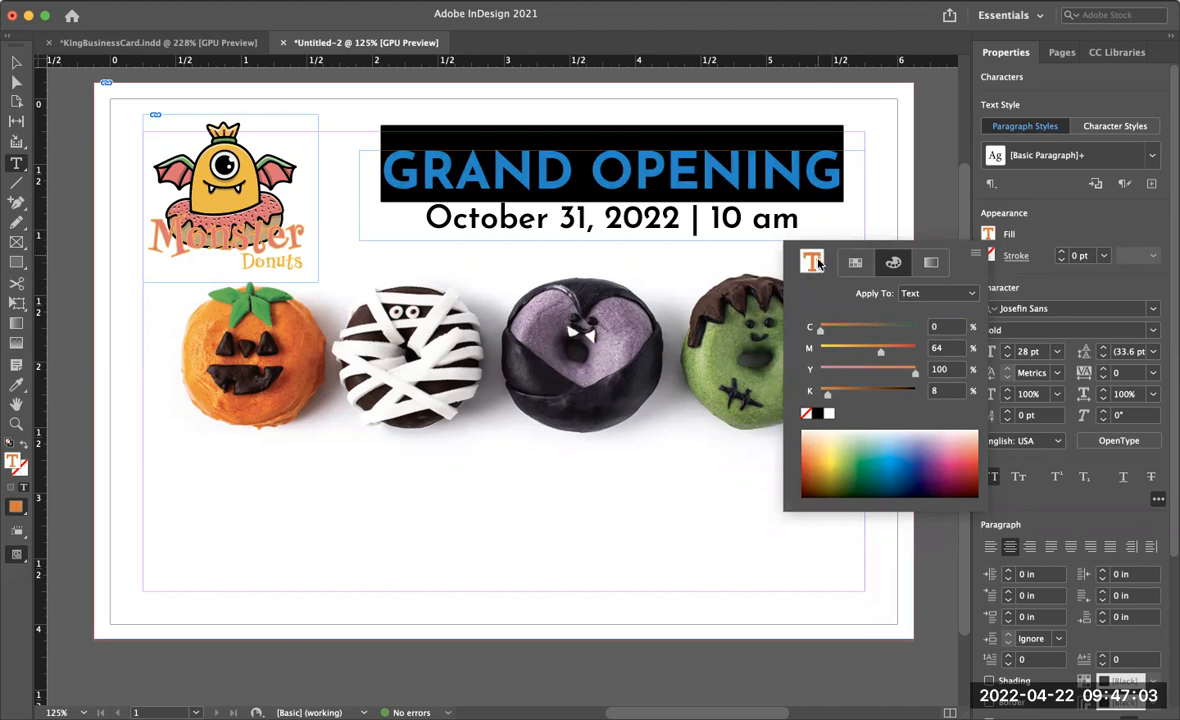
pyautogui.click(817, 453)
pyautogui.click(816, 451)
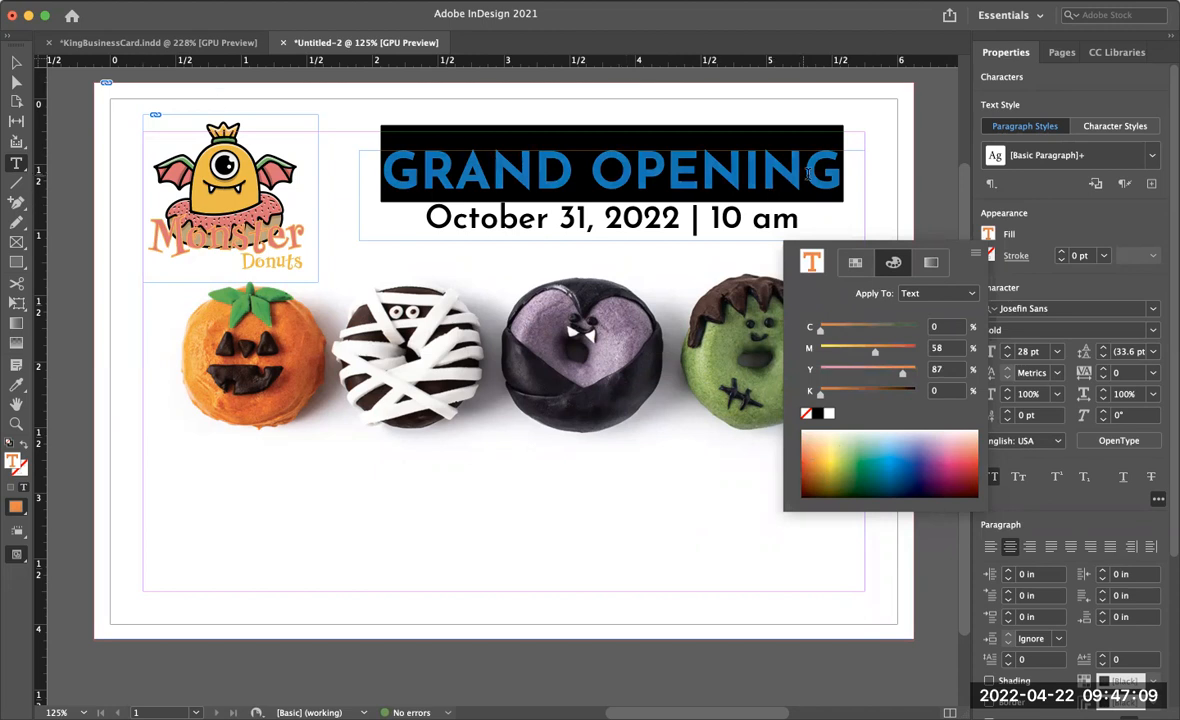
pyautogui.click(844, 171)
pyautogui.click(843, 170)
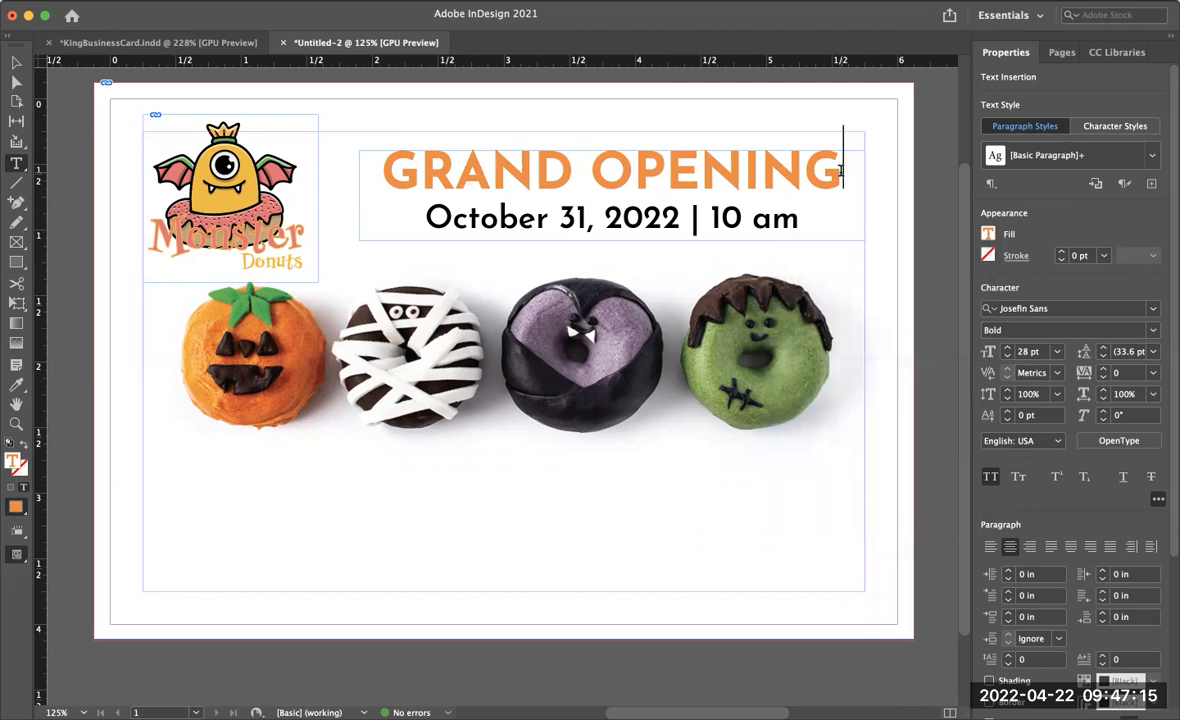
pyautogui.press('Escape')
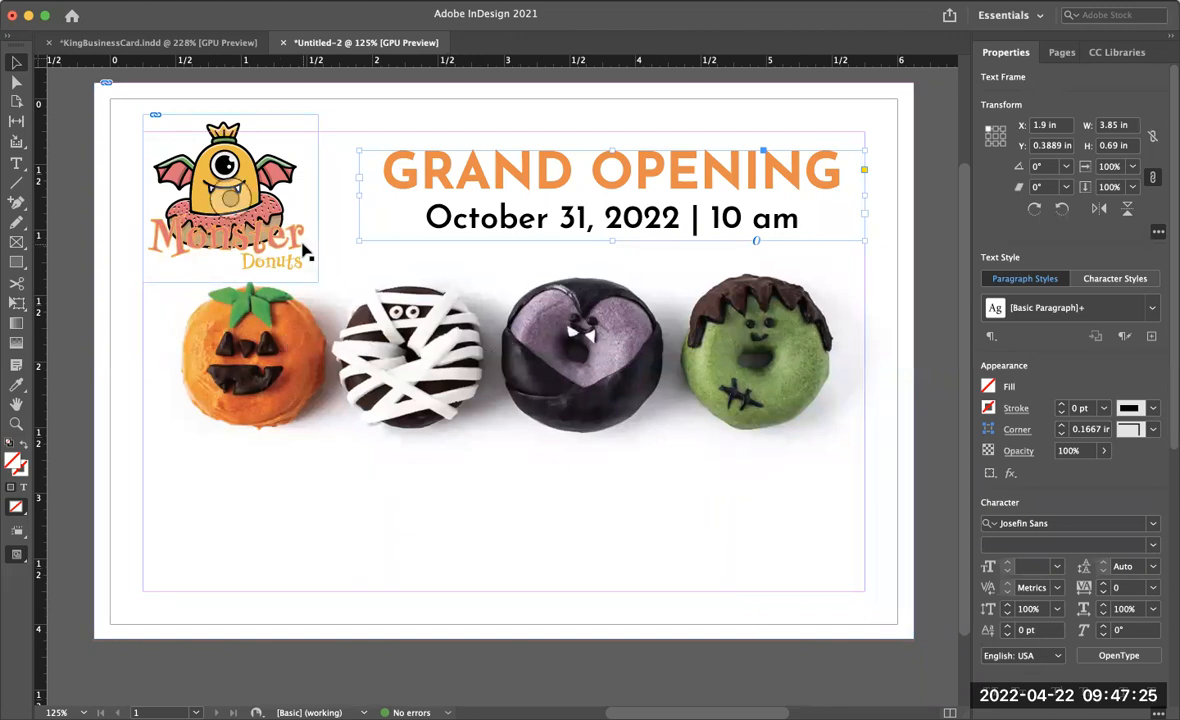
# - Switch to the assignment page in the browser and select the shop's address, phone and website lines
pyautogui.press('super+Tab')
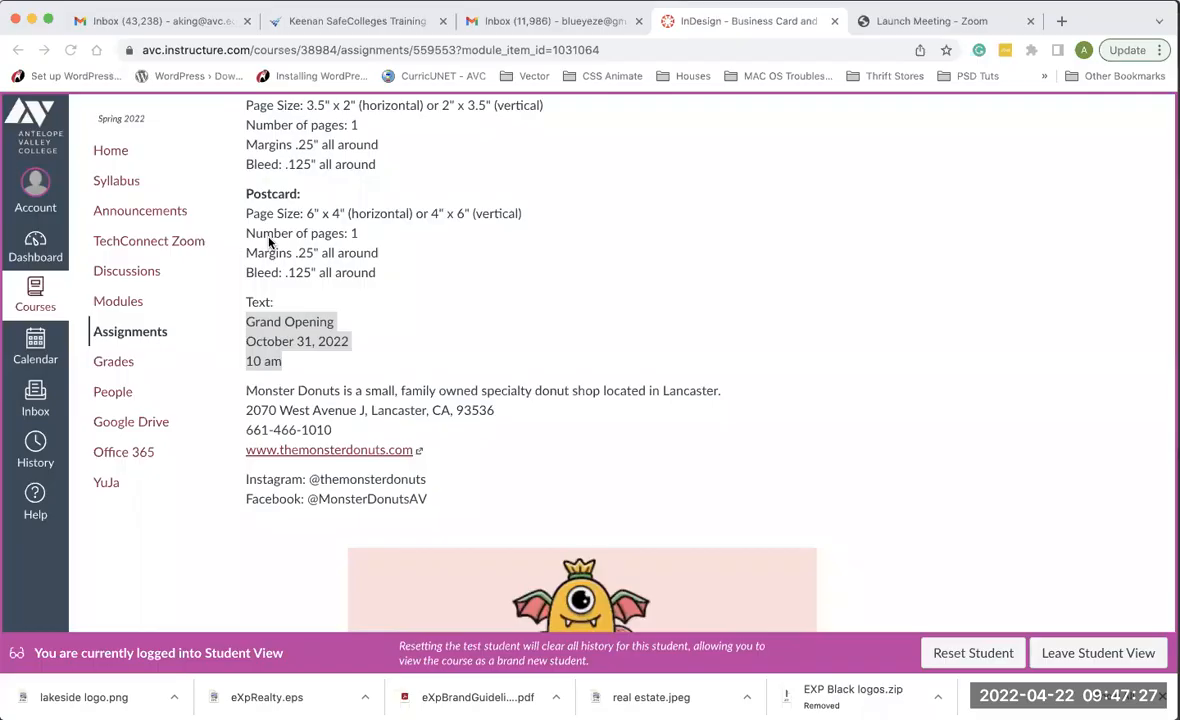
pyautogui.click(245, 408)
pyautogui.moveTo(245, 408); pyautogui.dragTo(434, 465)
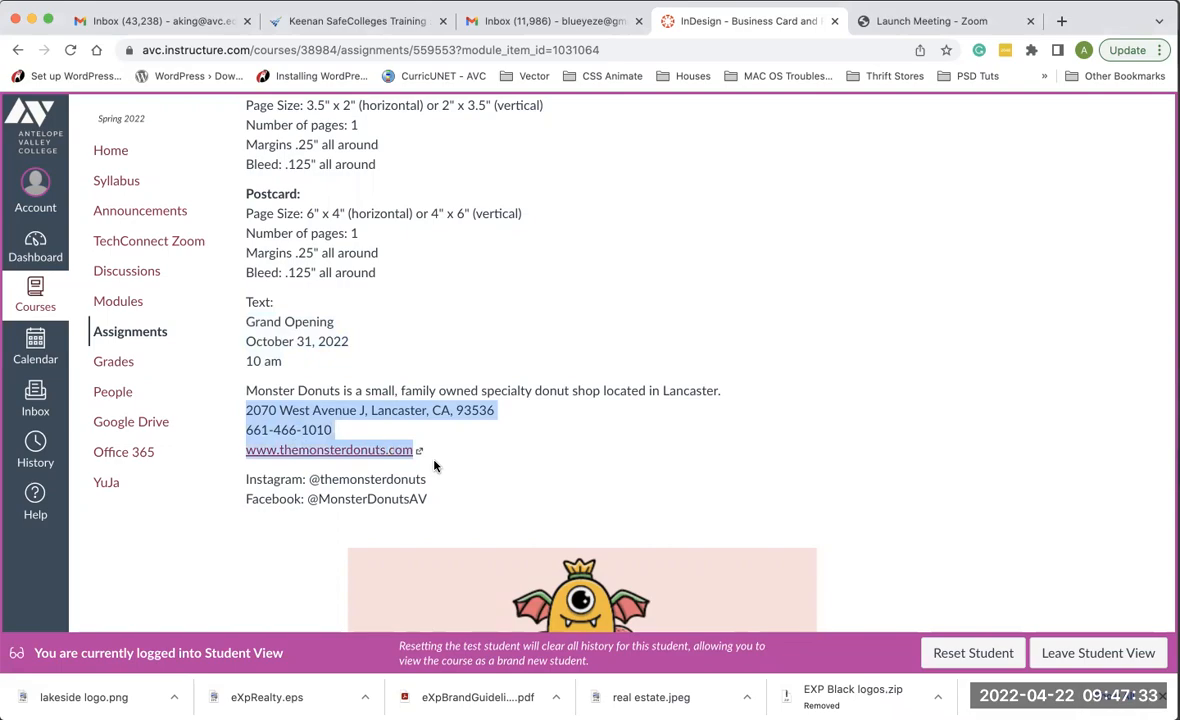
pyautogui.press('super+Tab')
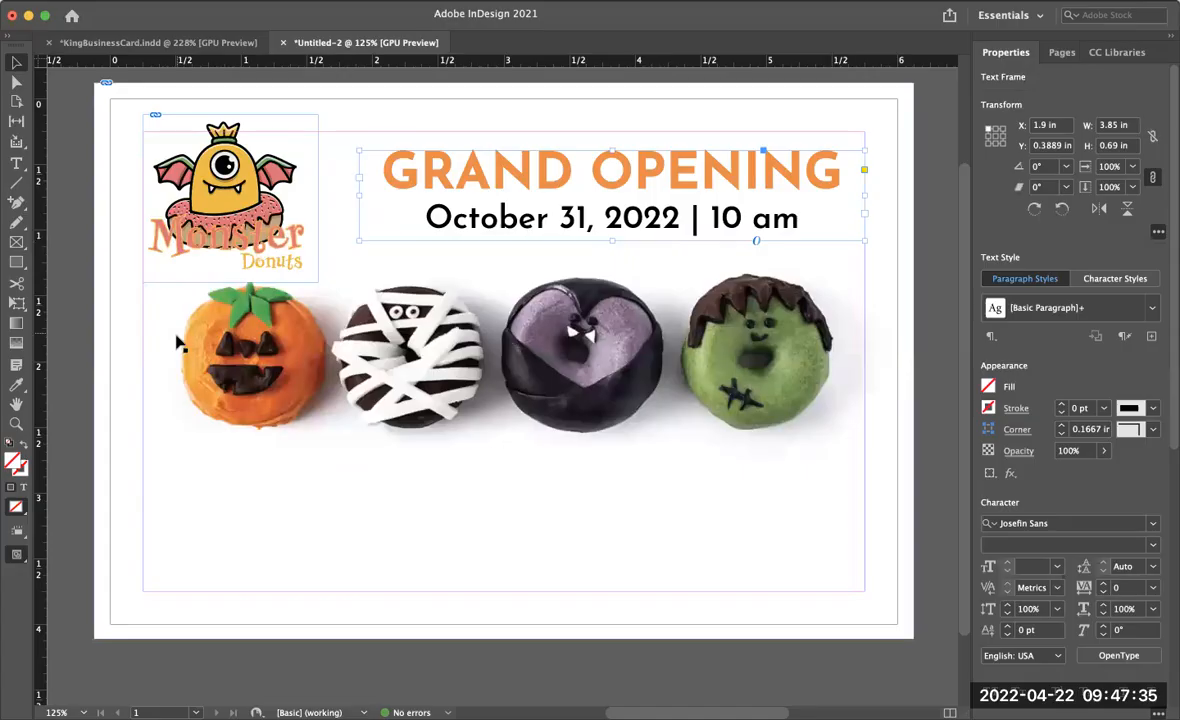
pyautogui.click(16, 163)
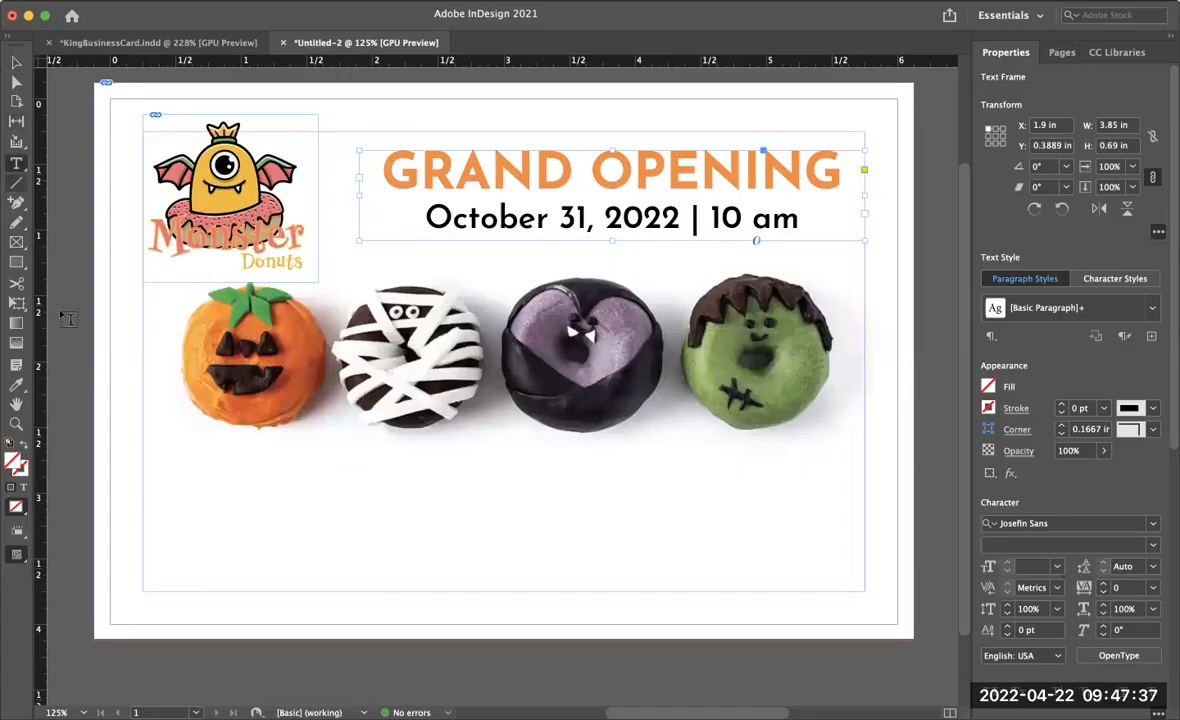
# - Draw a text frame across the lower part of the card, paste the contact lines, and delete the '(Links to an external site.)' note
pyautogui.moveTo(151, 438); pyautogui.dragTo(858, 581)
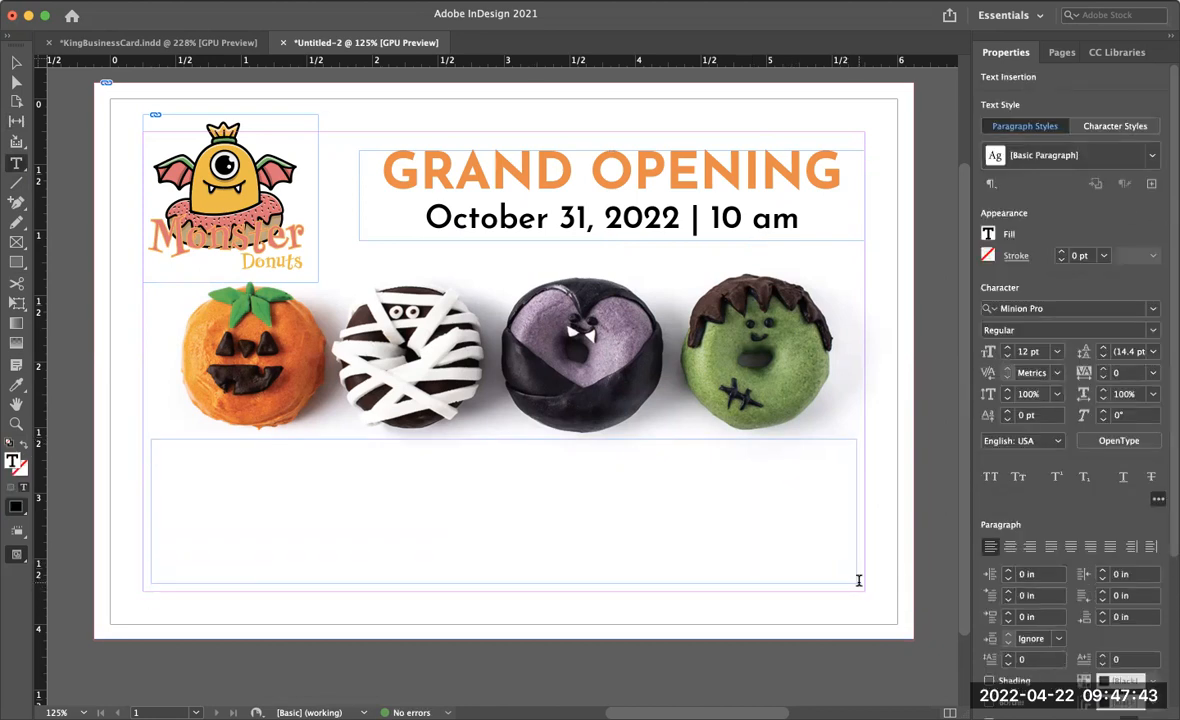
pyautogui.press('cmd+v')
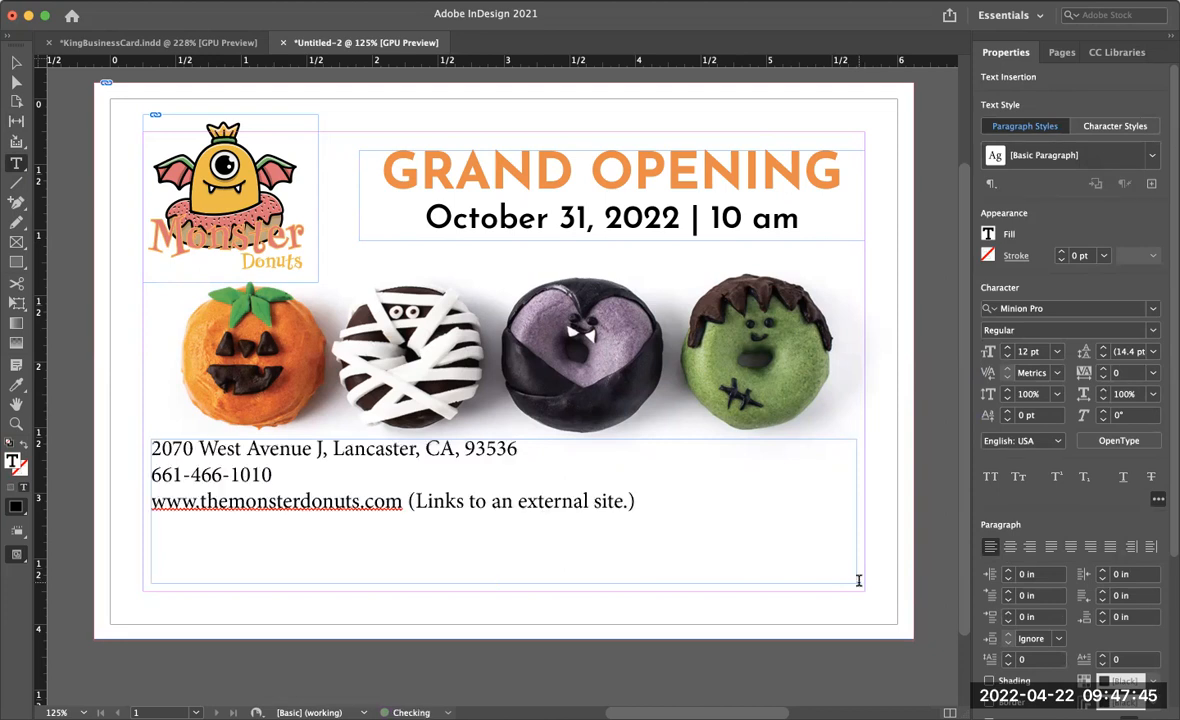
pyautogui.click(633, 501)
pyautogui.press('BackSpace')
pyautogui.press('BackSpace')
pyautogui.press('BackSpace')
pyautogui.press('BackSpace')
pyautogui.press('BackSpace')
pyautogui.press('BackSpace')
pyautogui.press('BackSpace')
pyautogui.press('BackSpace')
pyautogui.press('BackSpace')
pyautogui.press('BackSpace')
pyautogui.press('BackSpace')
pyautogui.press('BackSpace')
pyautogui.press('BackSpace')
pyautogui.press('BackSpace')
pyautogui.press('BackSpace')
pyautogui.press('BackSpace')
pyautogui.press('BackSpace')
pyautogui.press('BackSpace')
pyautogui.press('BackSpace')
pyautogui.press('BackSpace')
pyautogui.press('BackSpace')
pyautogui.press('BackSpace')
pyautogui.press('BackSpace')
pyautogui.press('BackSpace')
pyautogui.press('BackSpace')
pyautogui.press('BackSpace')
pyautogui.press('BackSpace')
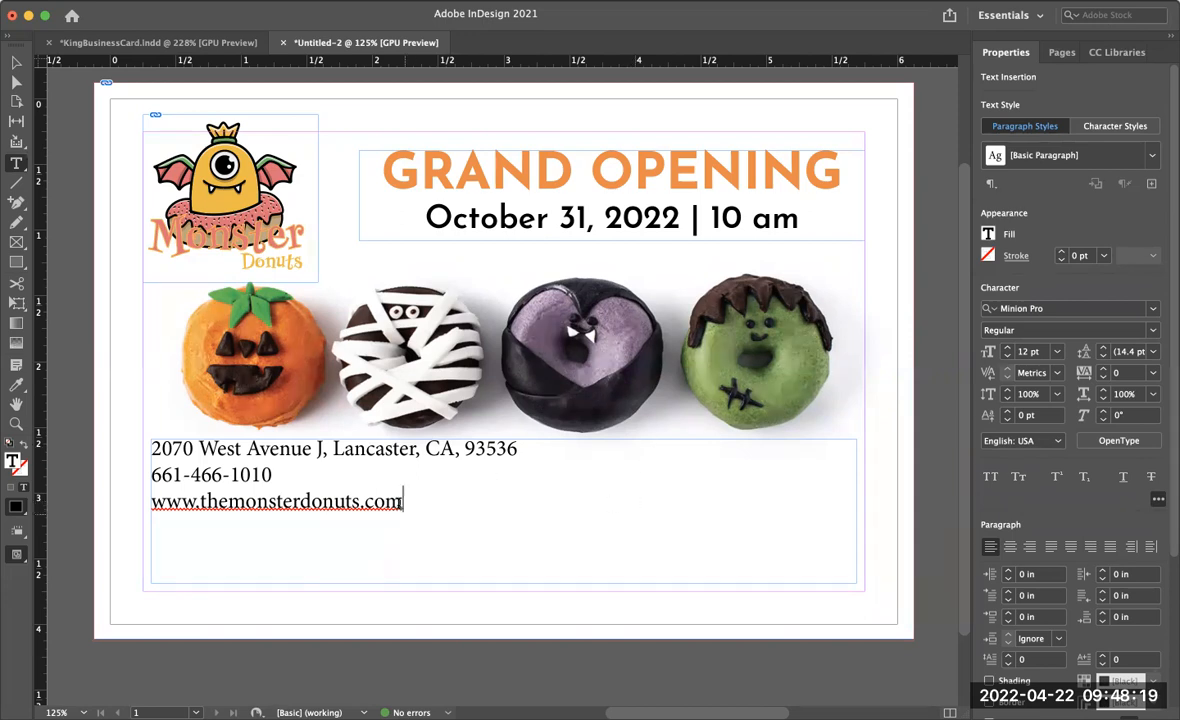
# - Move the website line so it sits between the address and phone lines
pyautogui.moveTo(403, 501); pyautogui.dragTo(143, 510)
pyautogui.press('super+c')
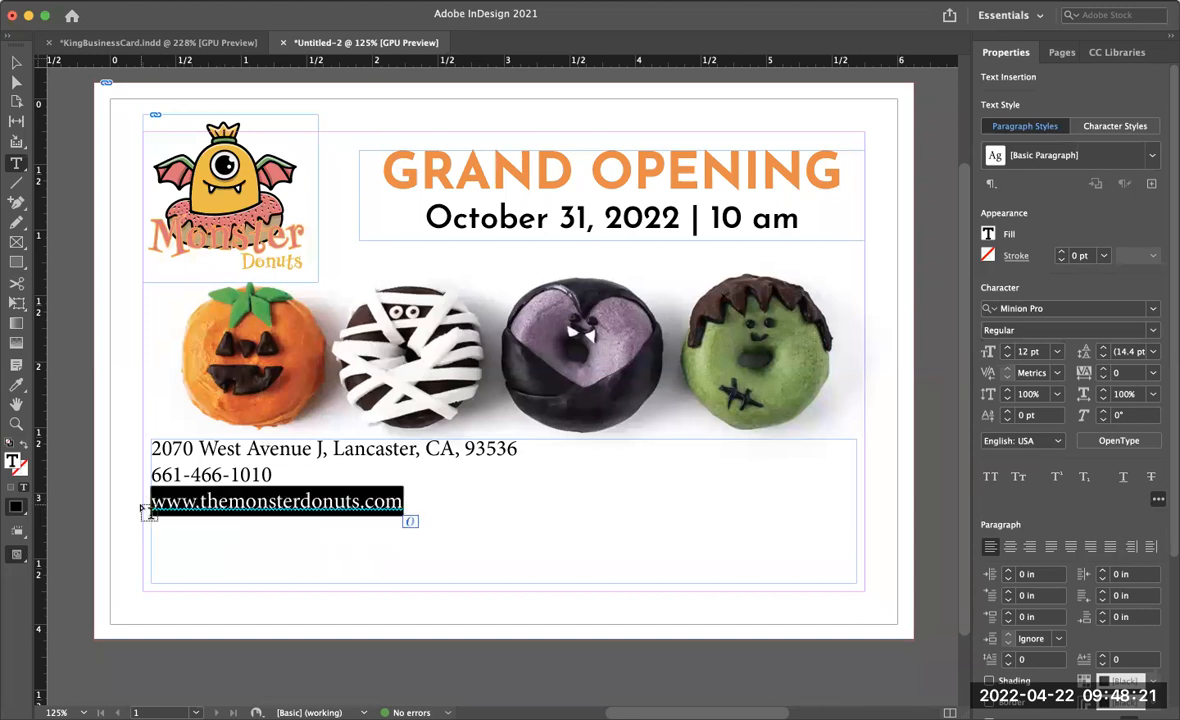
pyautogui.press('BackSpace')
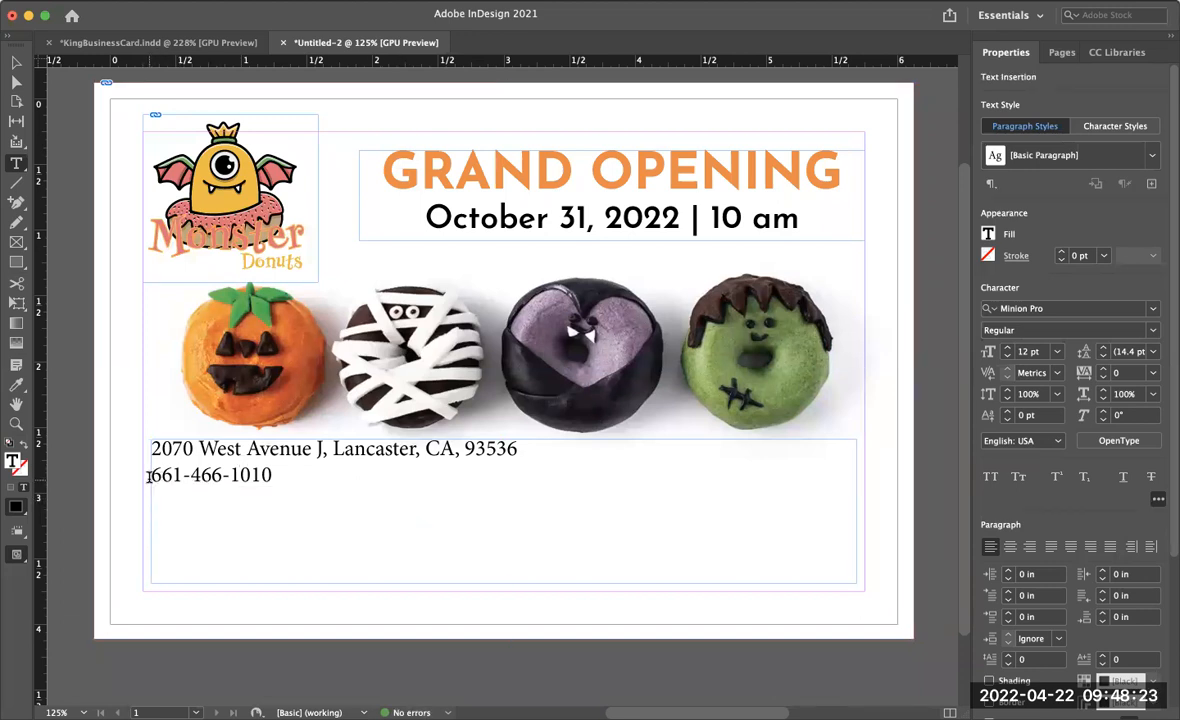
pyautogui.click(148, 476)
pyautogui.press('Return')
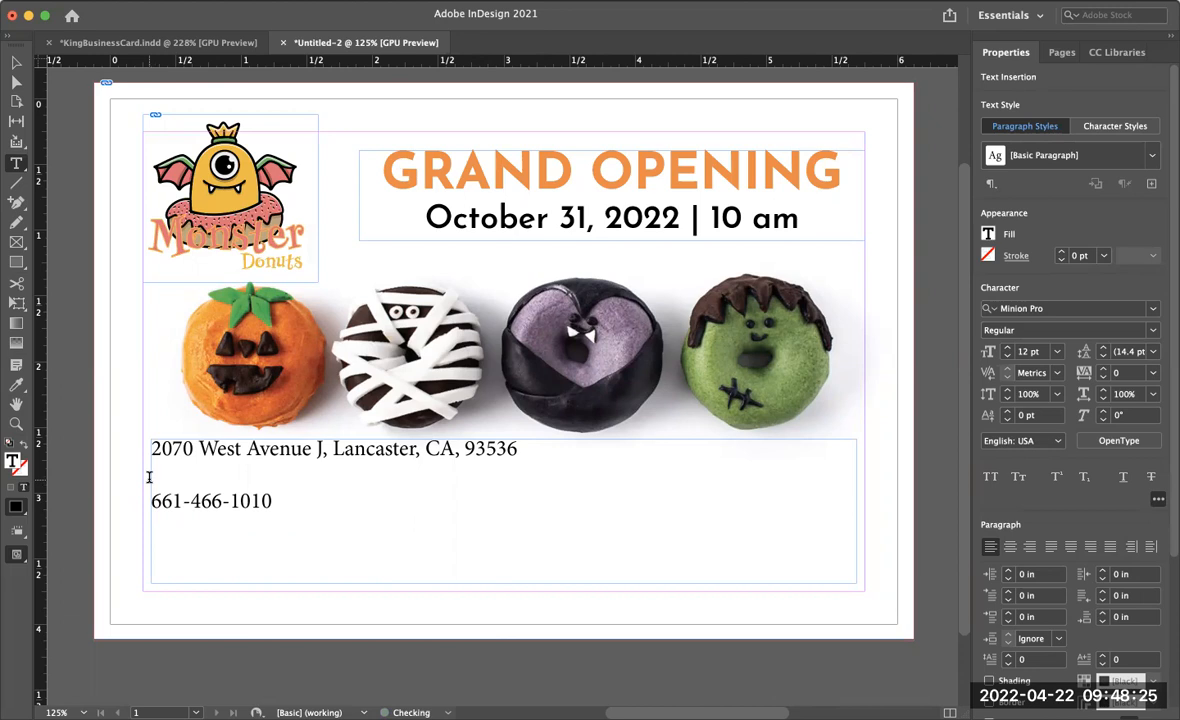
pyautogui.press('super+v')
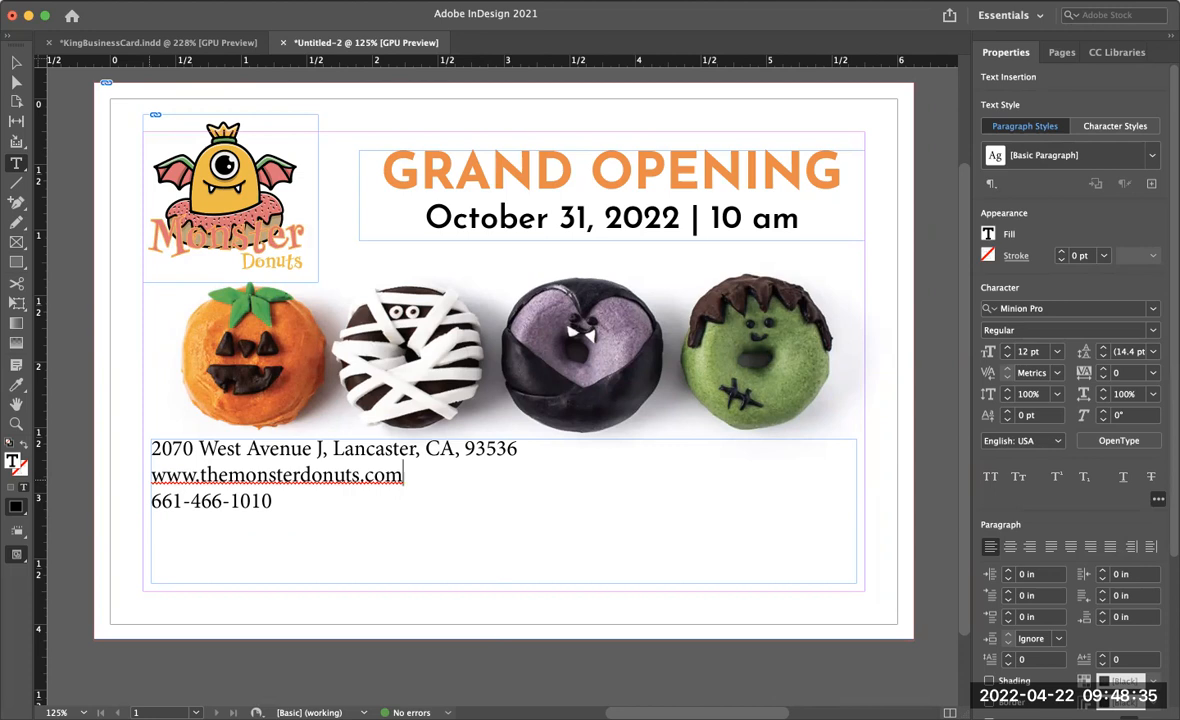
# - Select all three contact lines and change their font to Josefin Sans
pyautogui.moveTo(274, 502); pyautogui.dragTo(142, 452)
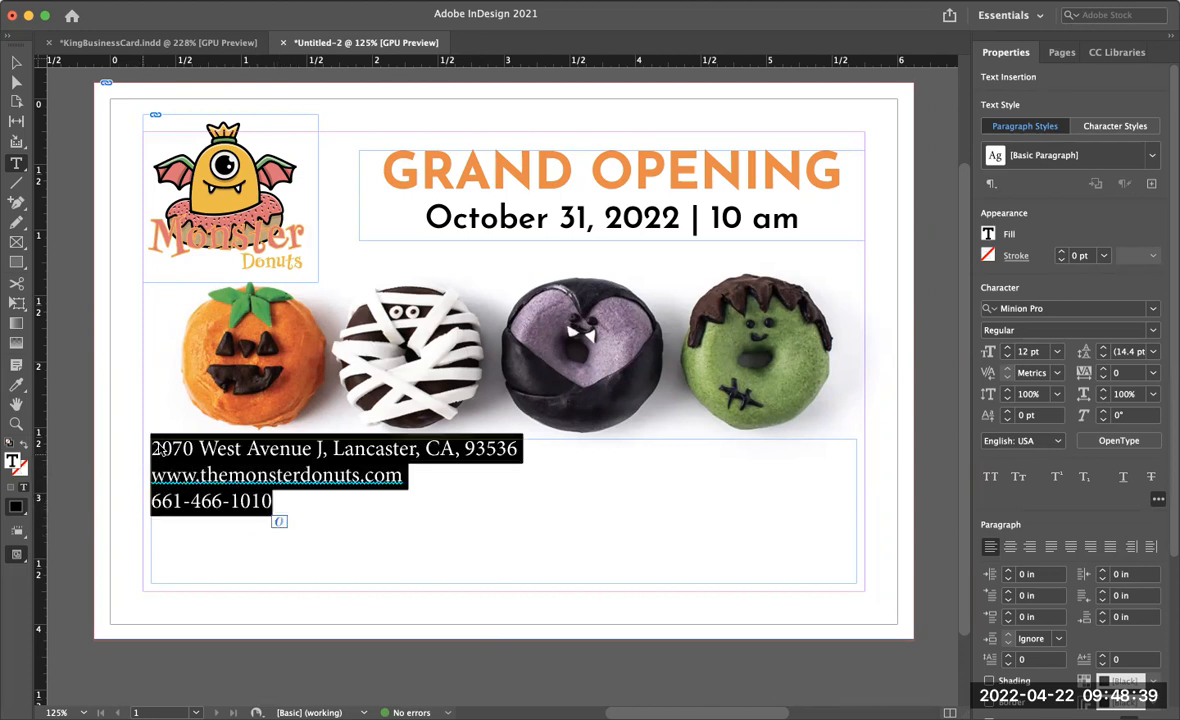
pyautogui.click(1155, 308)
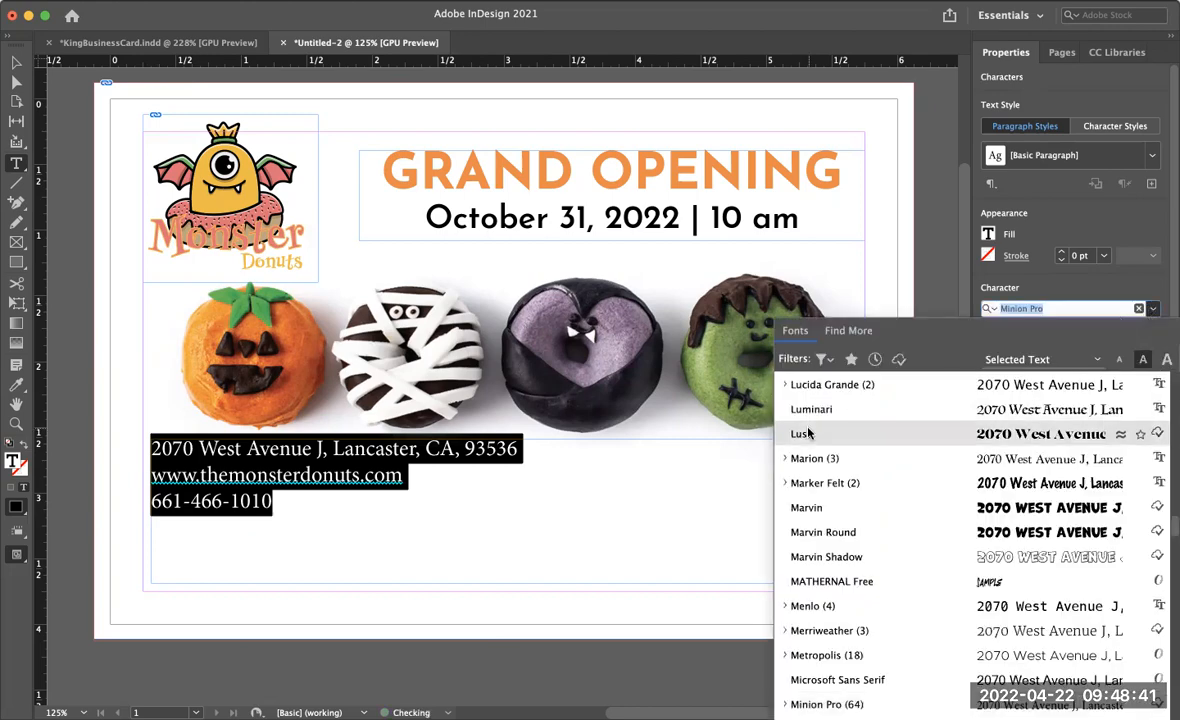
pyautogui.scroll(20, 808, 432)
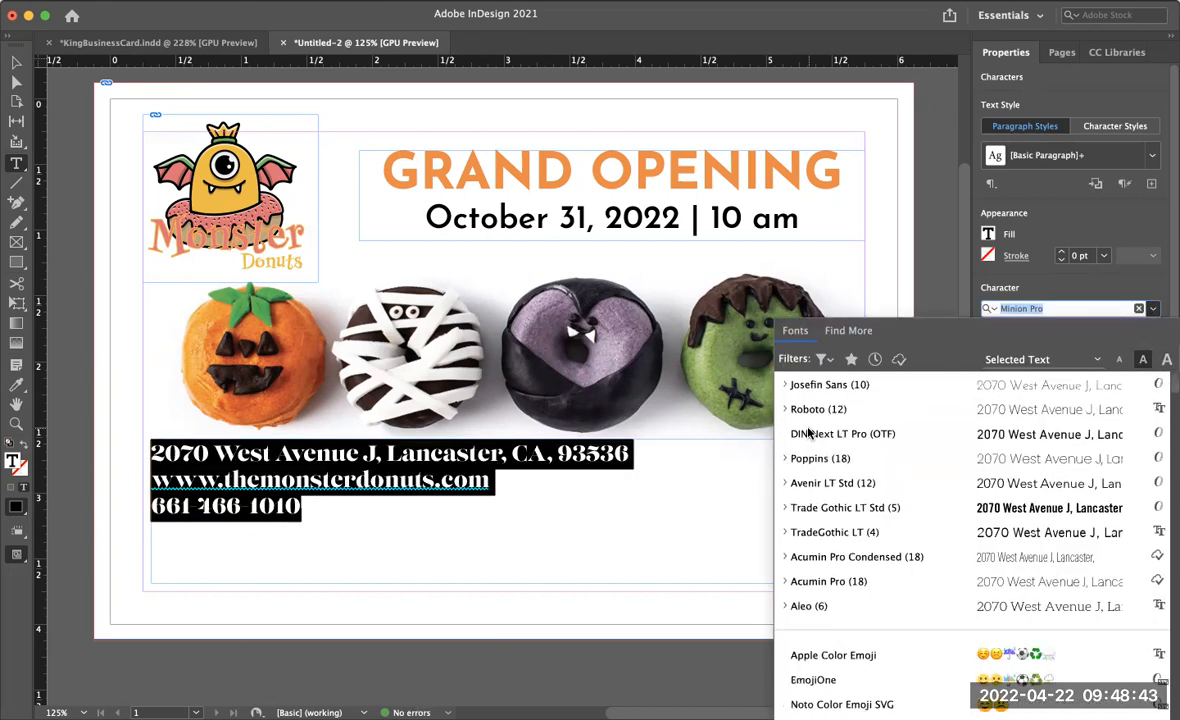
pyautogui.click(815, 386)
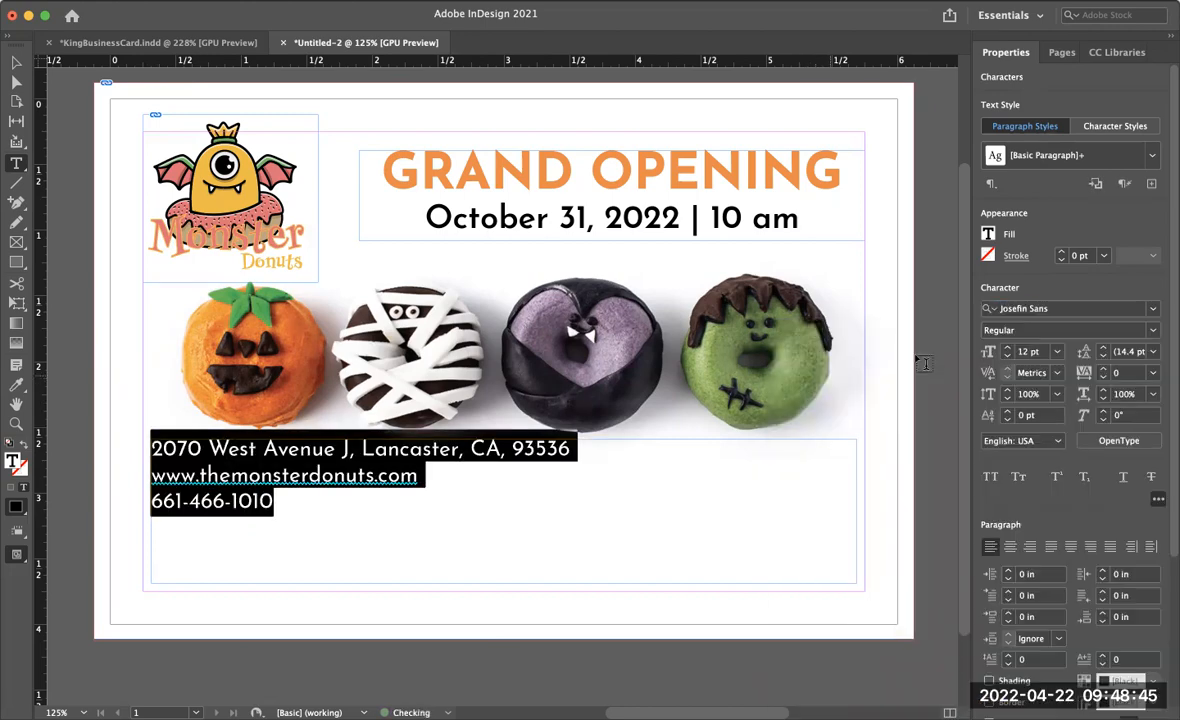
# - Increase the contact lines to 16 pt and center-align them
pyautogui.click(1006, 349)
pyautogui.click(1006, 349)
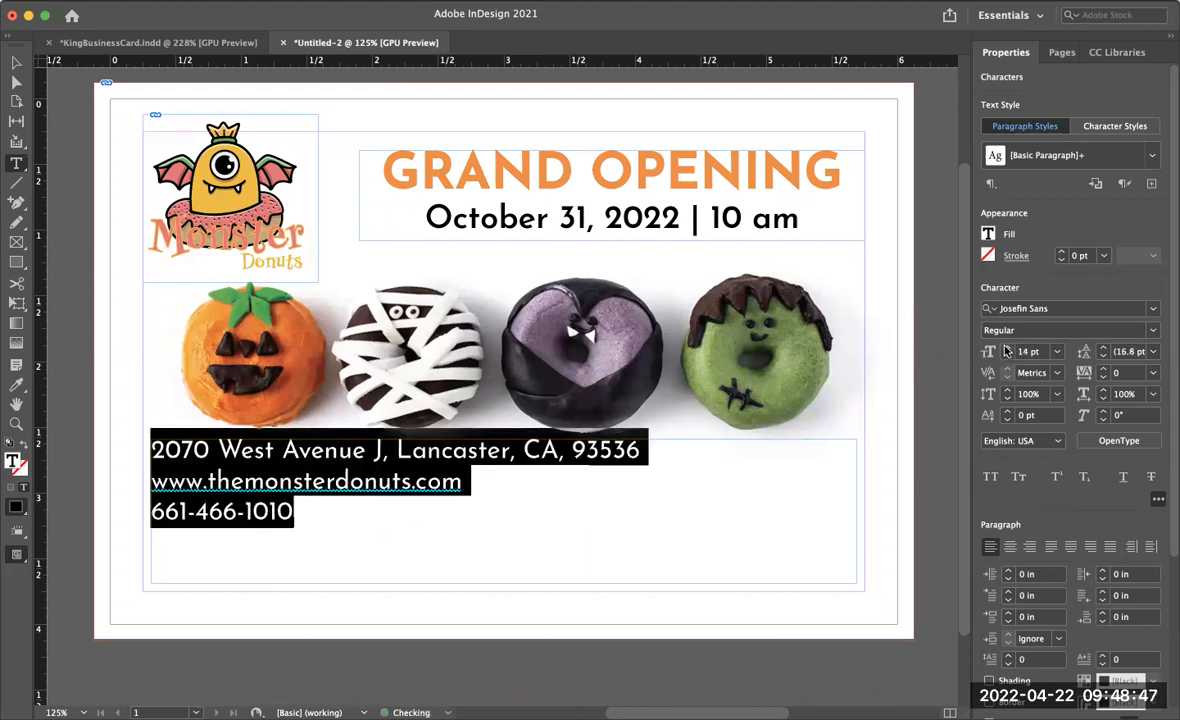
pyautogui.click(1006, 349)
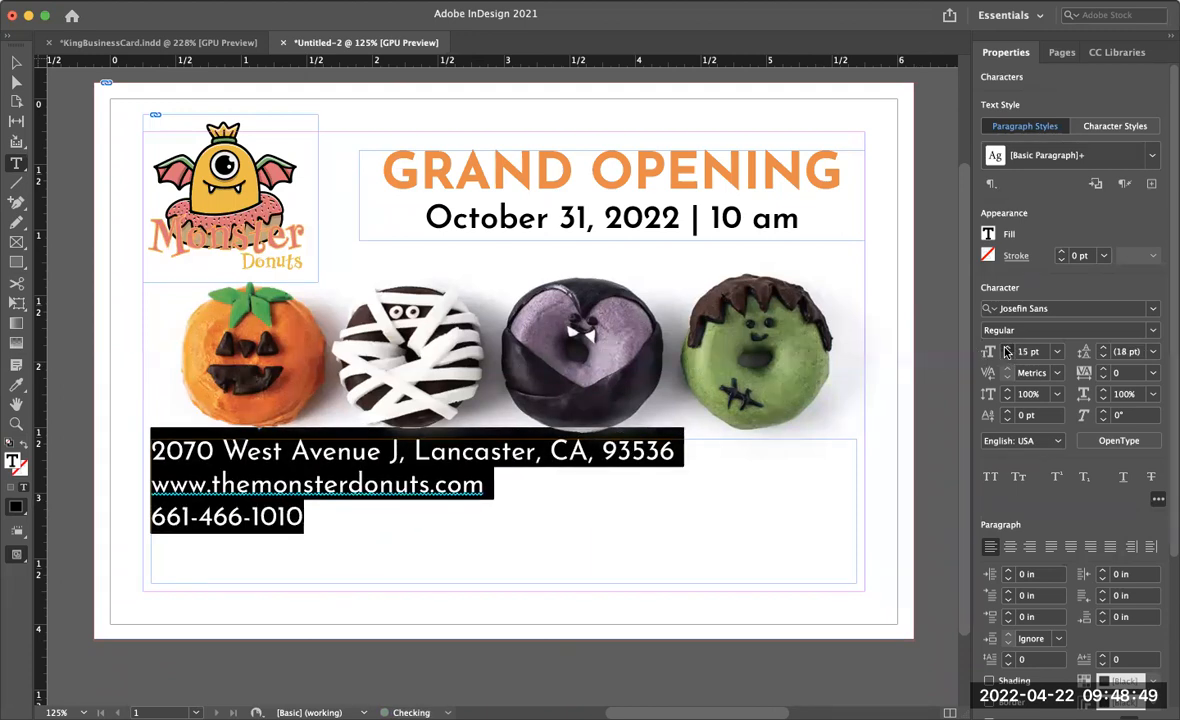
pyautogui.click(1006, 349)
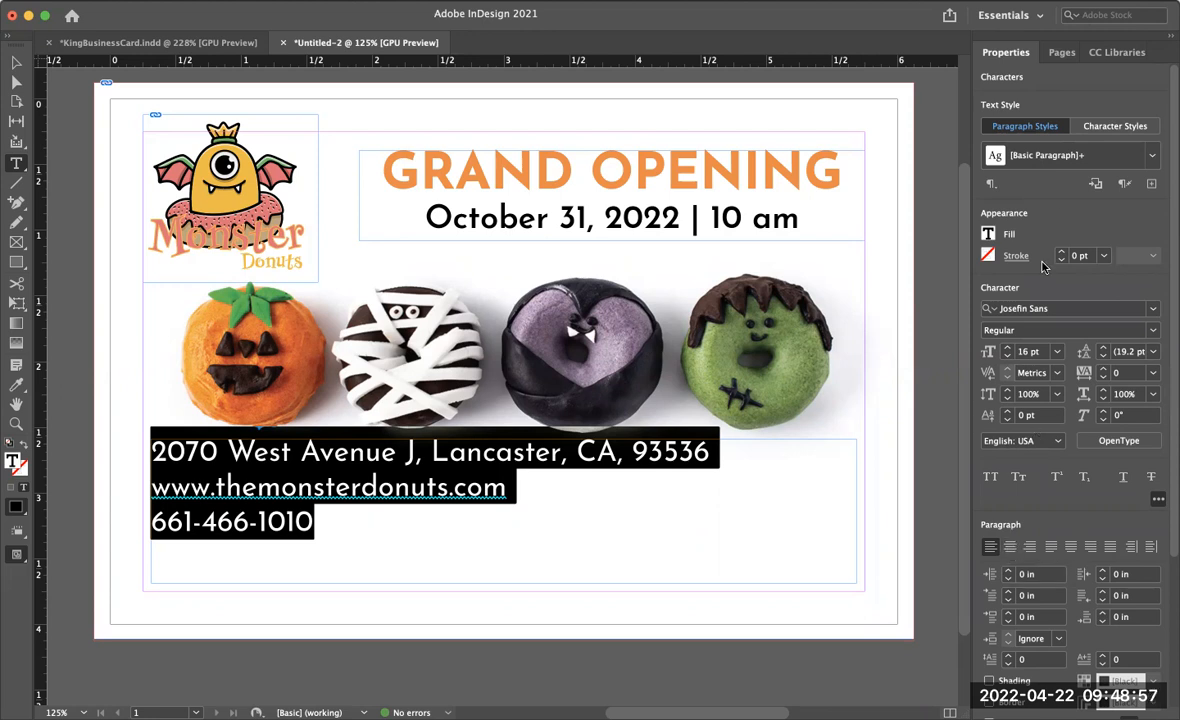
pyautogui.click(1011, 548)
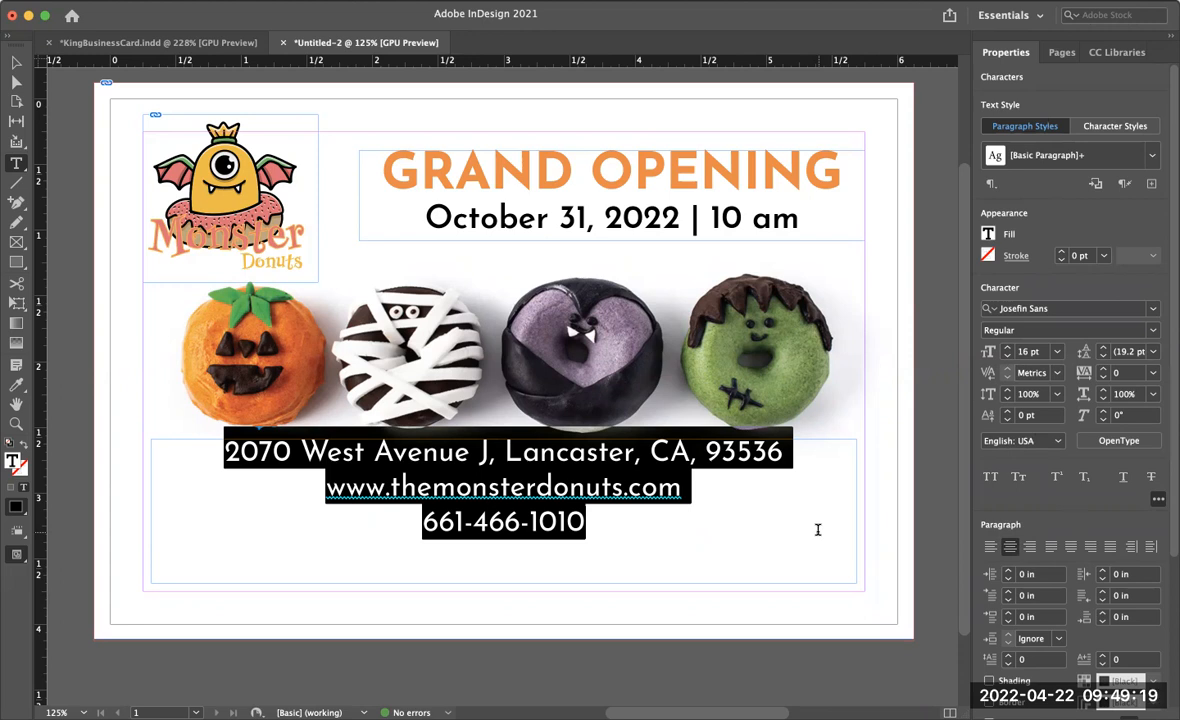
# - Make the address line 18 pt Bold and remove the empty paragraph after the phone number
pyautogui.click(784, 453)
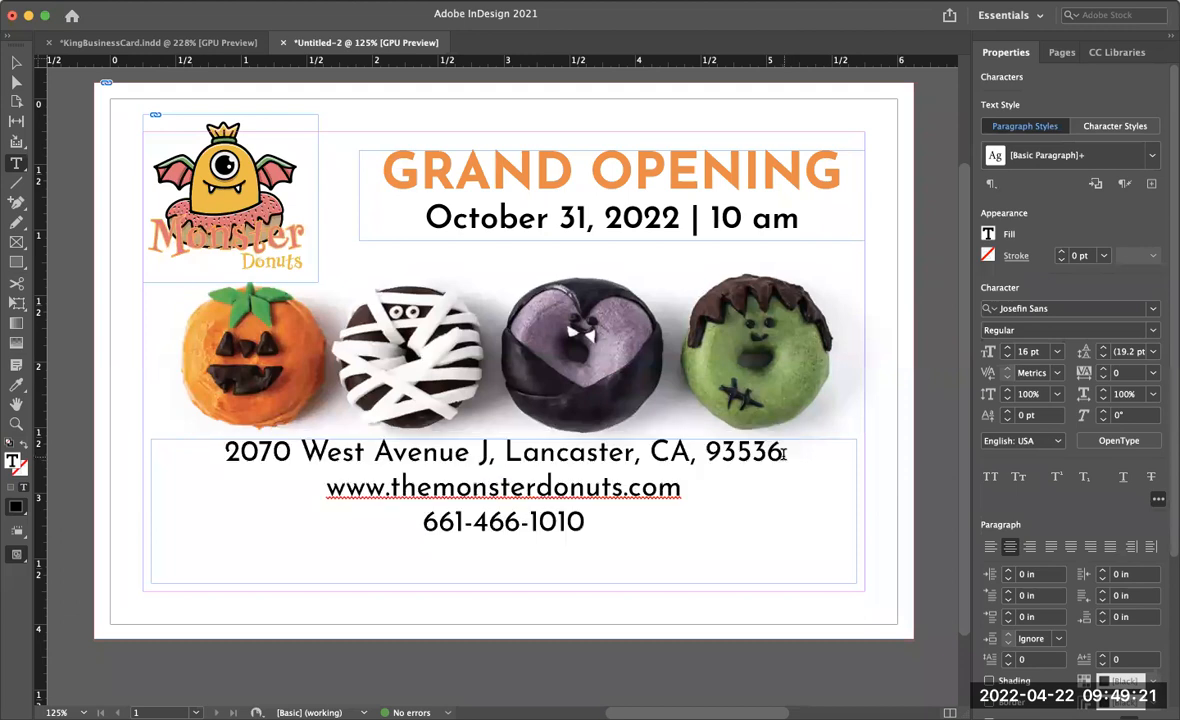
pyautogui.moveTo(784, 453); pyautogui.dragTo(218, 447)
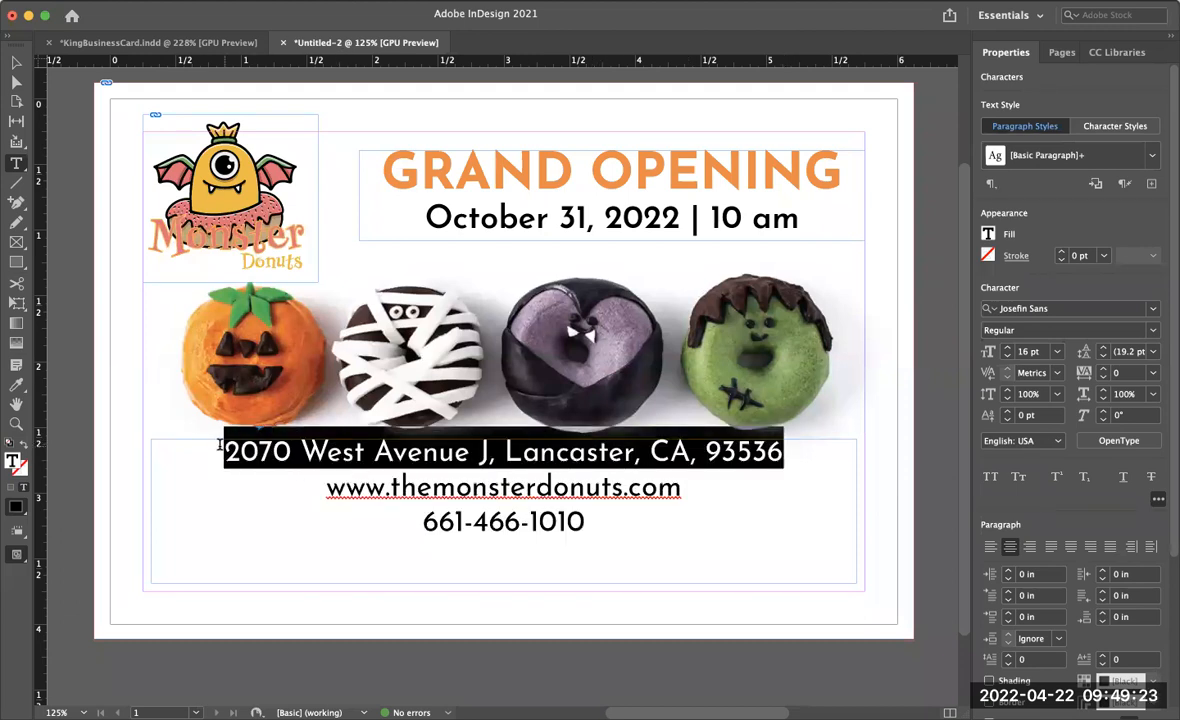
pyautogui.click(1007, 347)
pyautogui.click(1007, 347)
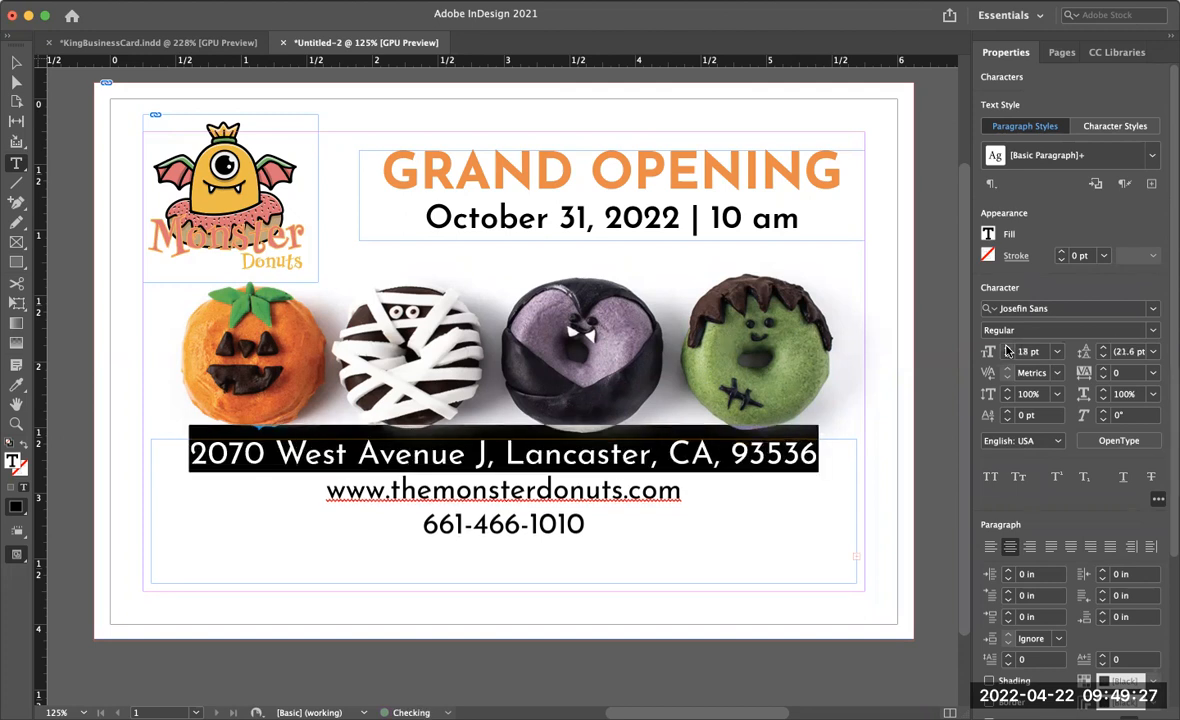
pyautogui.click(1153, 330)
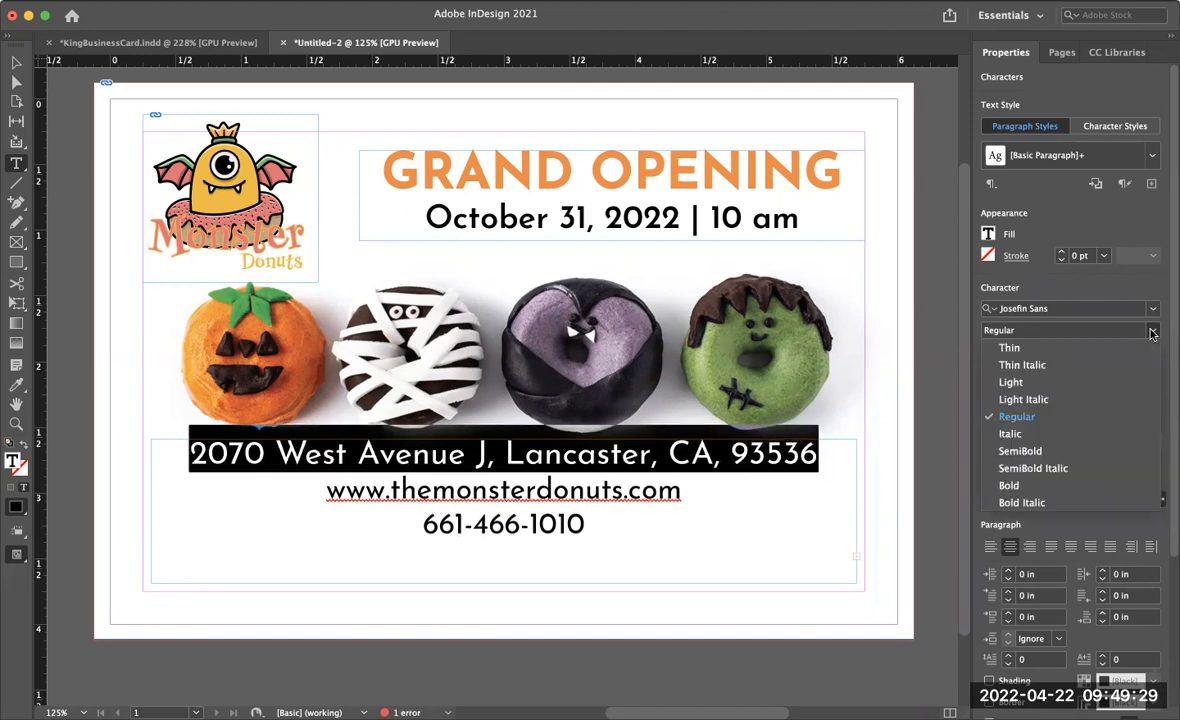
pyautogui.click(1008, 485)
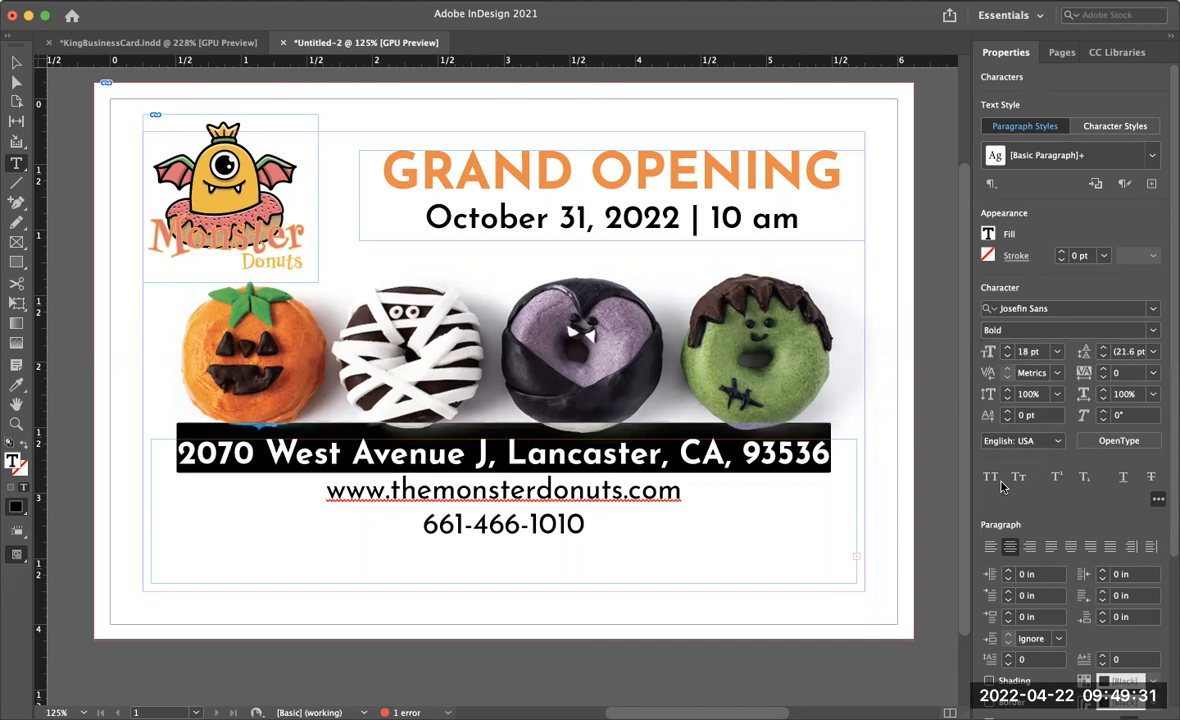
pyautogui.click(600, 536)
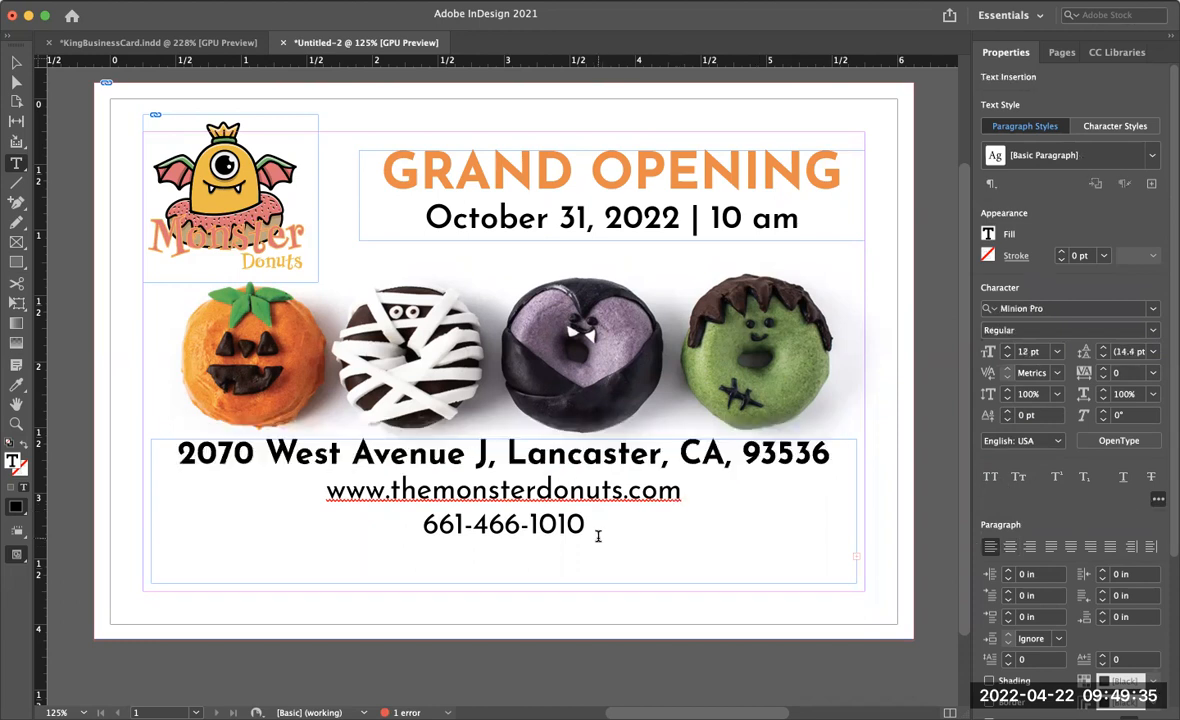
pyautogui.press('BackSpace')
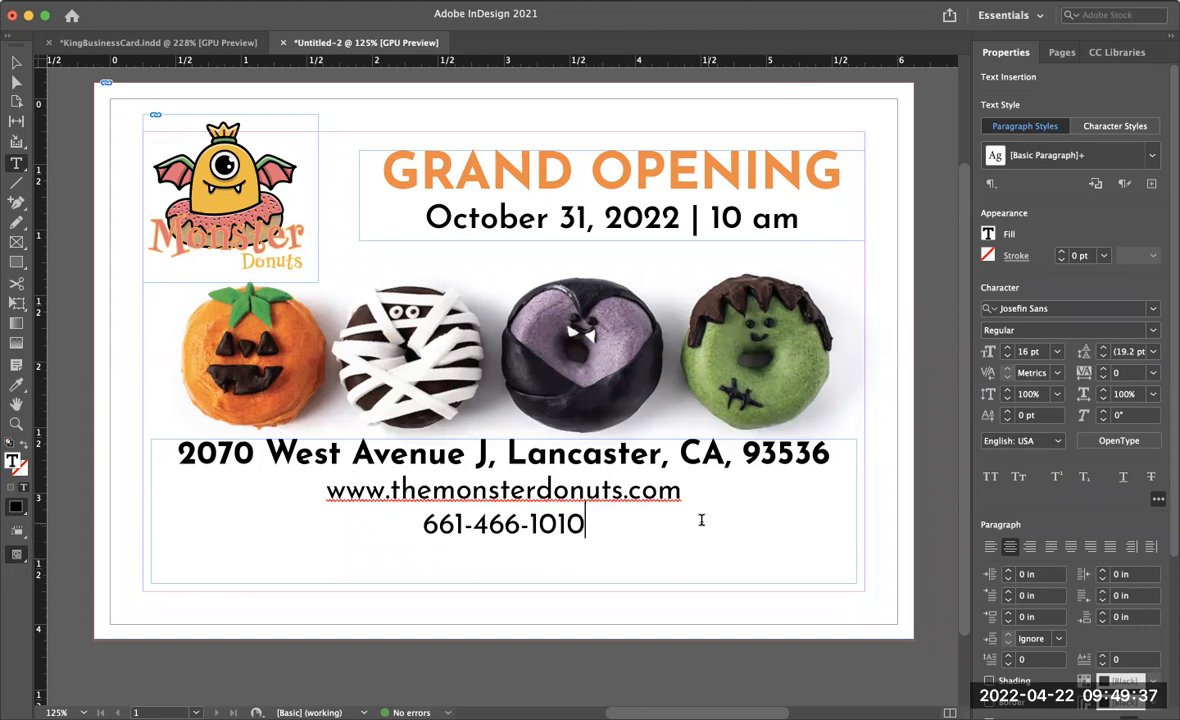
# - Set the website line to 18 pt SemiBold
pyautogui.moveTo(682, 490); pyautogui.dragTo(317, 483)
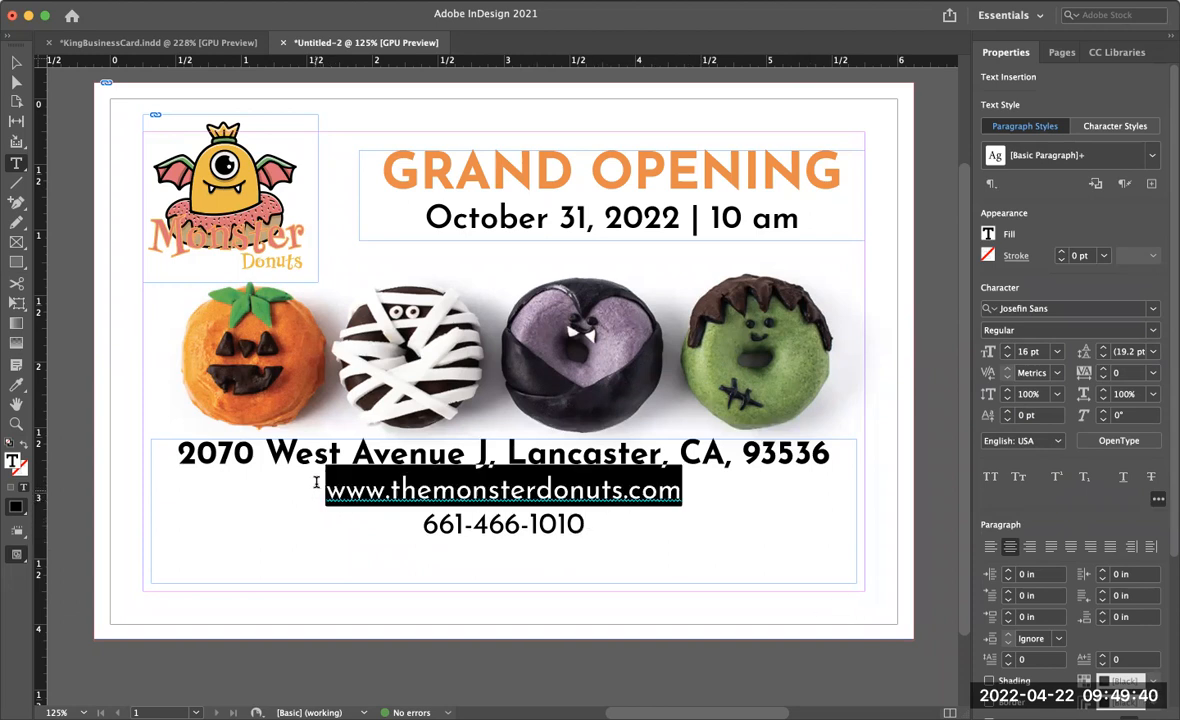
pyautogui.click(1007, 348)
pyautogui.click(1007, 348)
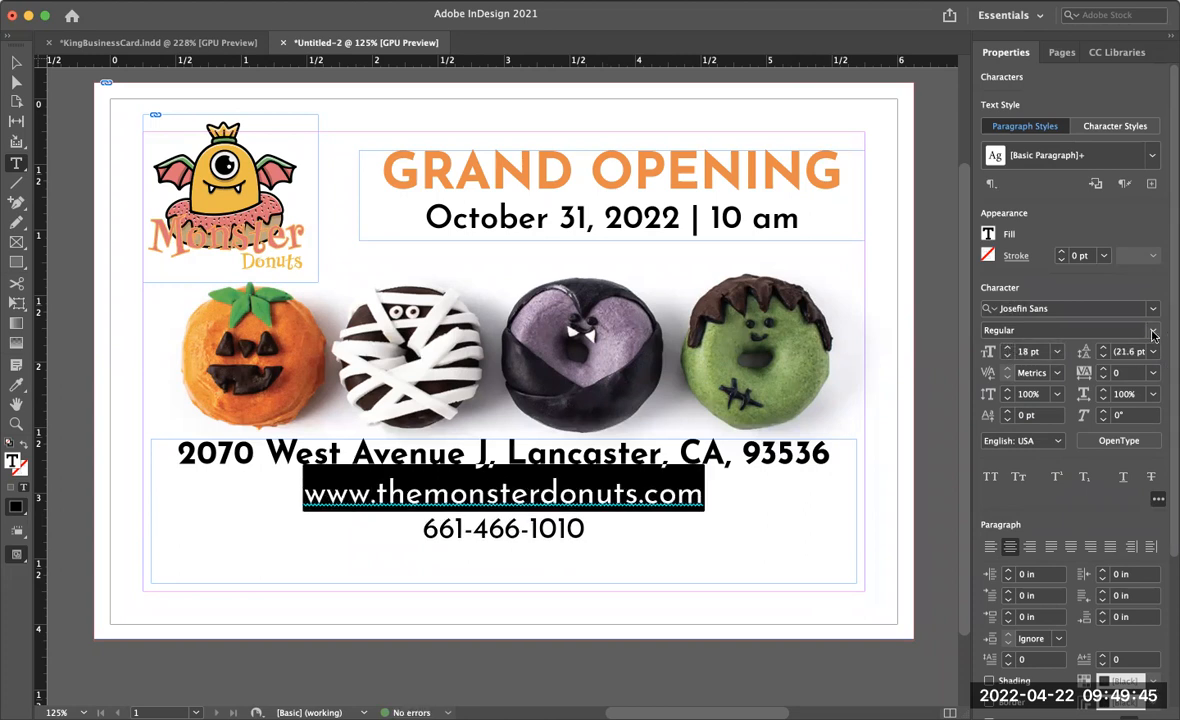
pyautogui.click(1153, 333)
pyautogui.click(1050, 453)
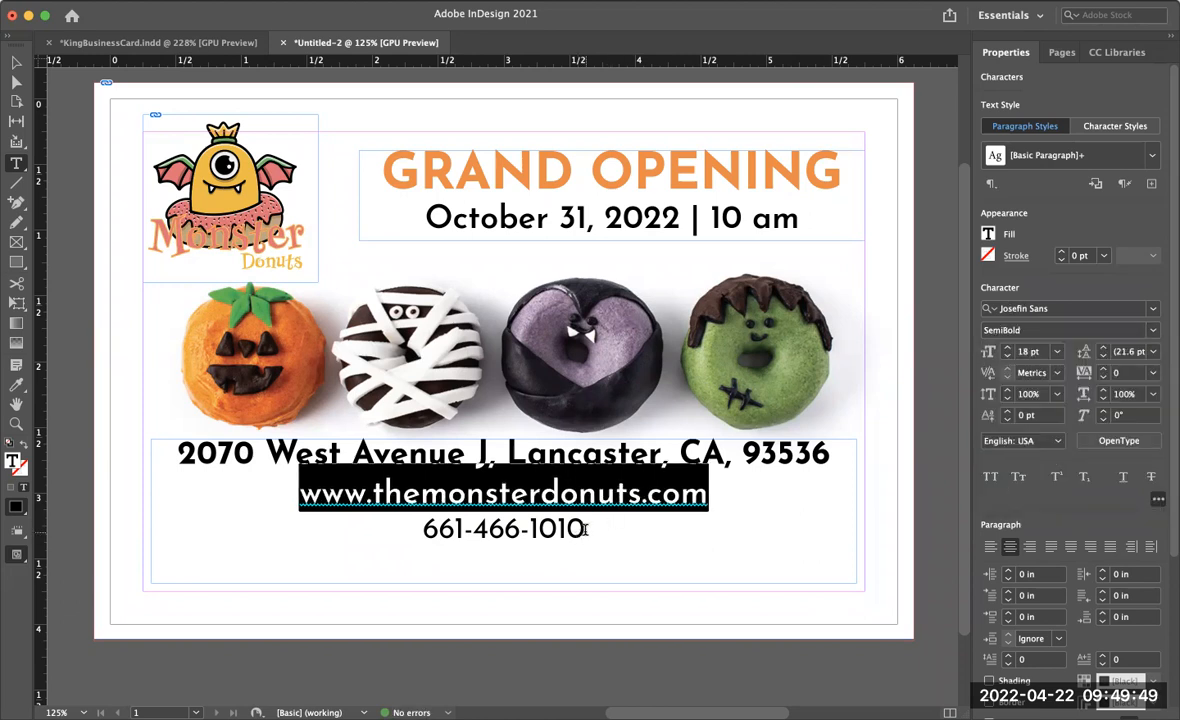
# - Enlarge the phone number line to 18 pt
pyautogui.moveTo(587, 529); pyautogui.dragTo(400, 530)
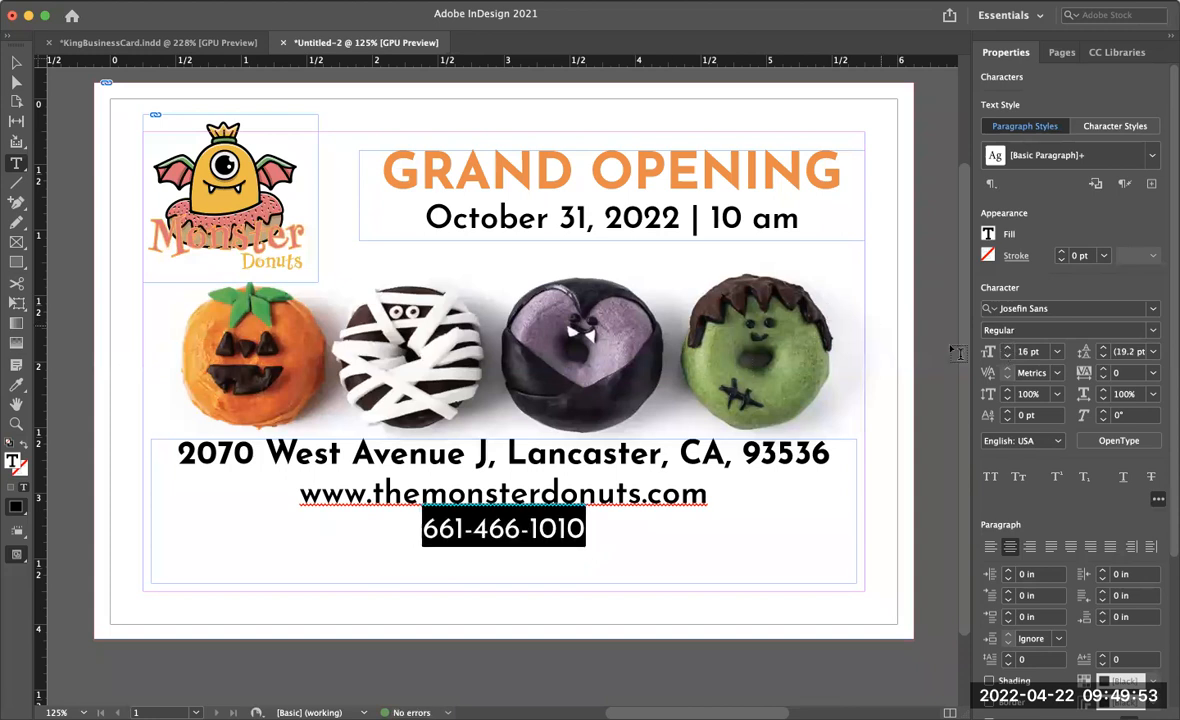
pyautogui.press('super+shift+period')
pyautogui.press('super+shift+period')
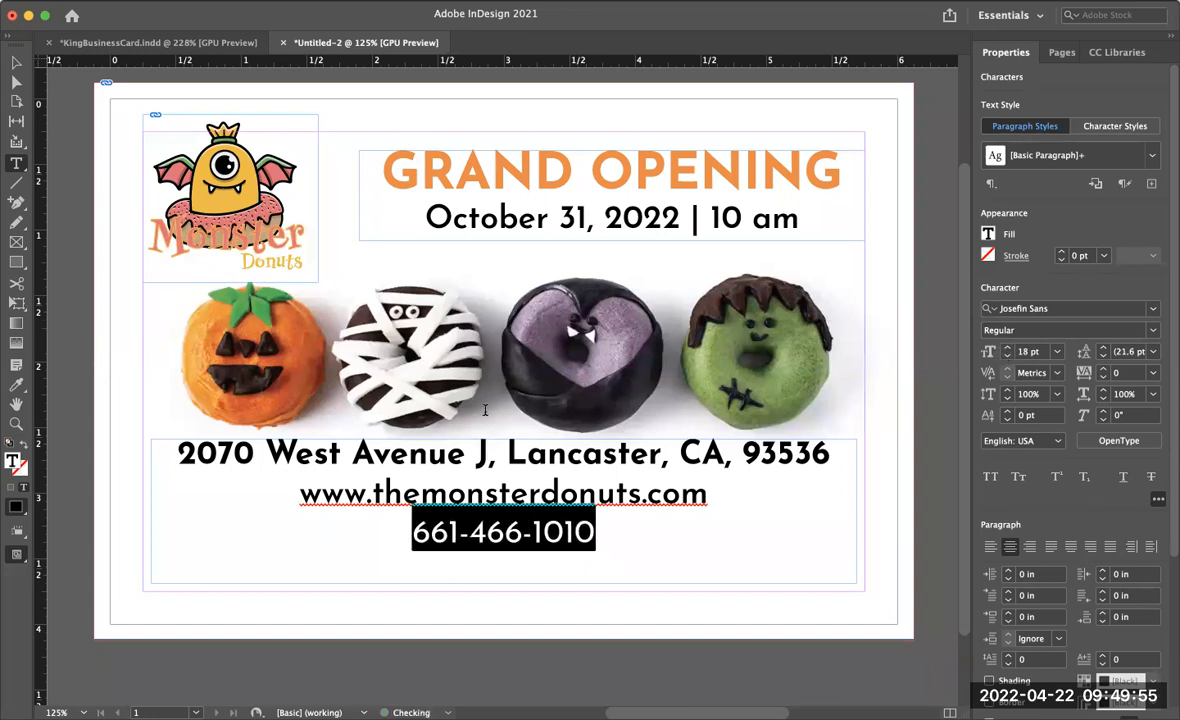
# - Shrink the contact text frame to fit its text and move it down to the card's bottom margin
pyautogui.click(14, 64)
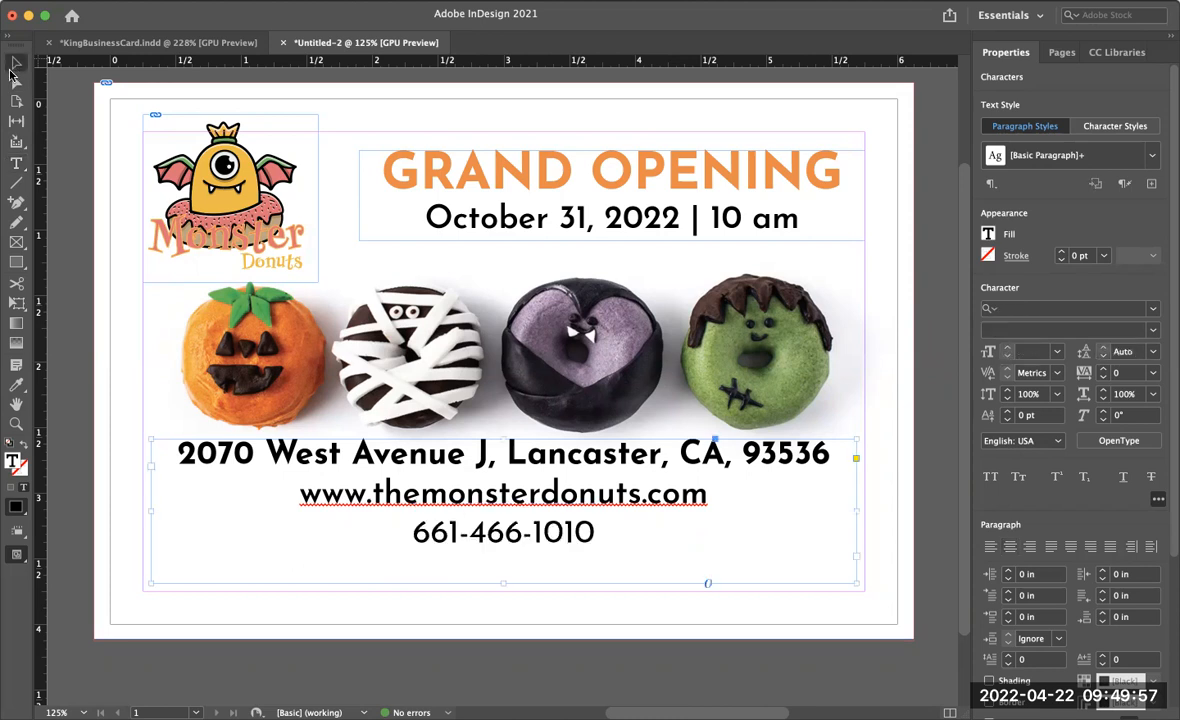
pyautogui.moveTo(504, 583); pyautogui.dragTo(505, 548)
pyautogui.moveTo(575, 510); pyautogui.dragTo(571, 549)
pyautogui.doubleClick(601, 566)
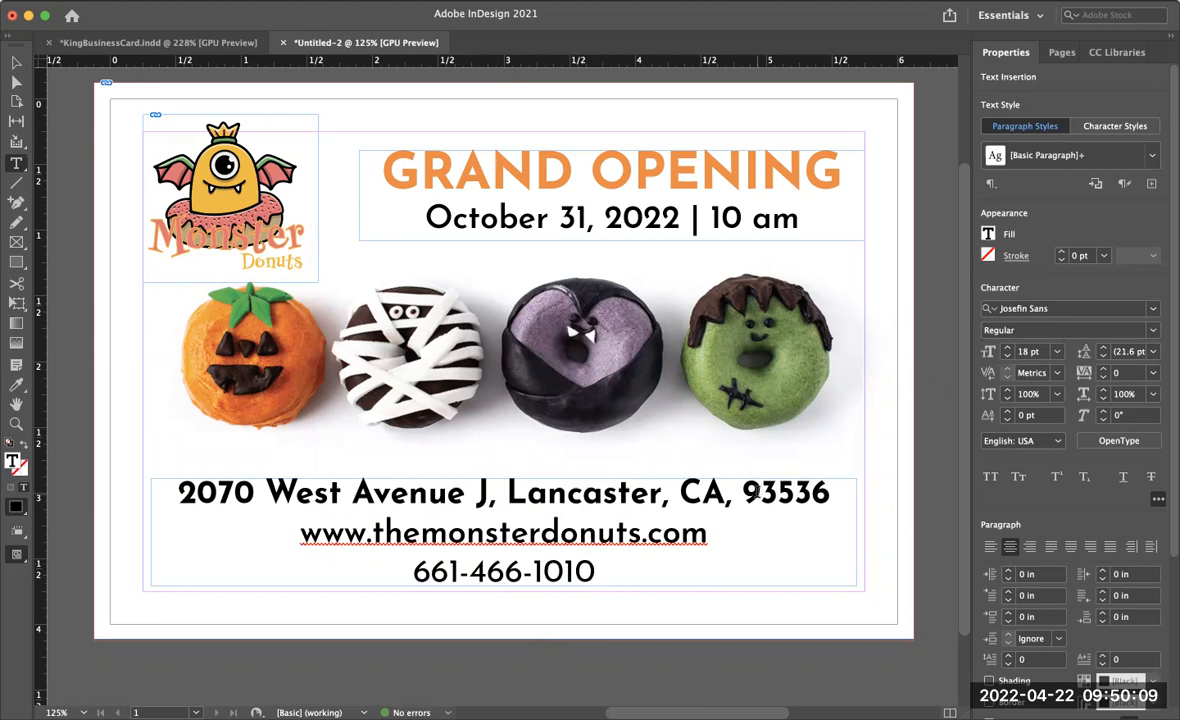
# - Place facebook.ai as a small icon about 0.39 in square at the lower-left corner of the contact text frame
pyautogui.click(16, 64)
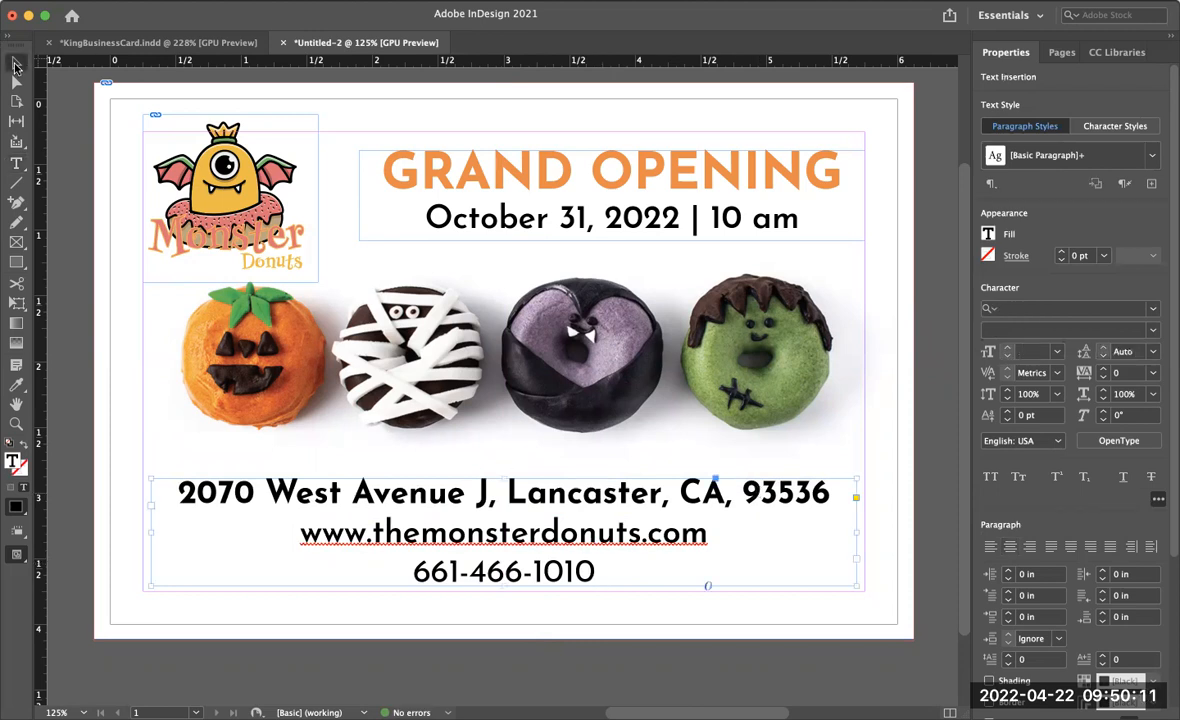
pyautogui.click(127, 367)
pyautogui.click(116, 1)
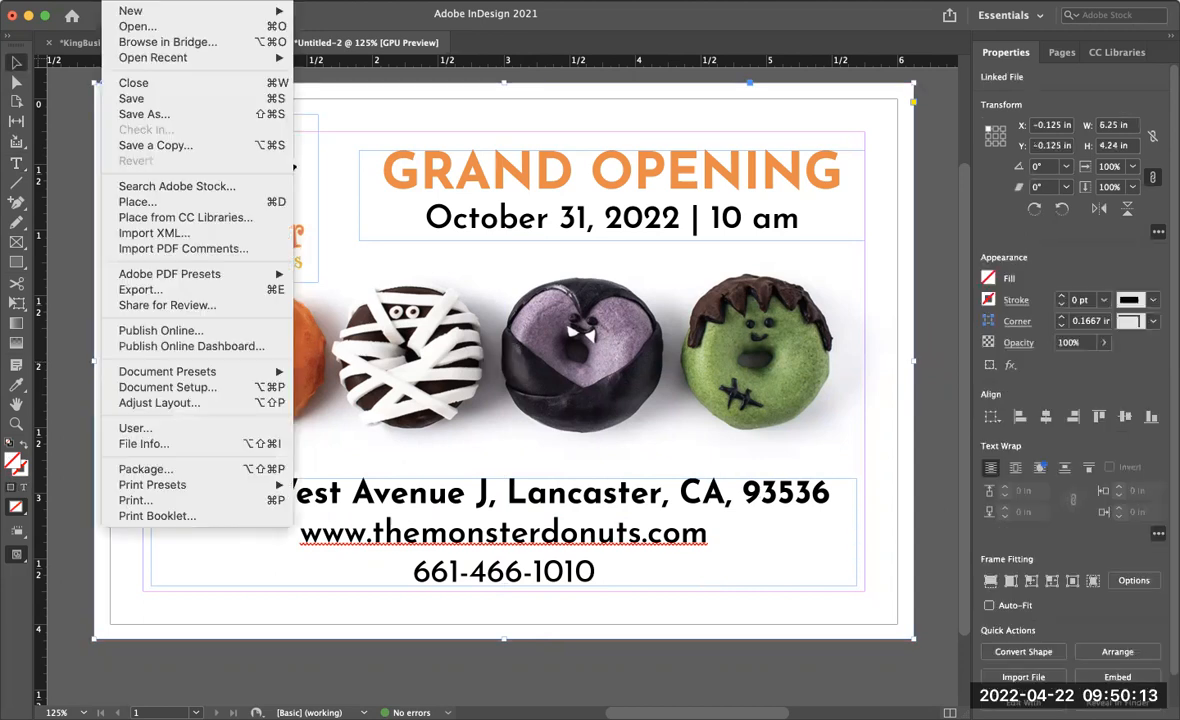
pyautogui.click(150, 202)
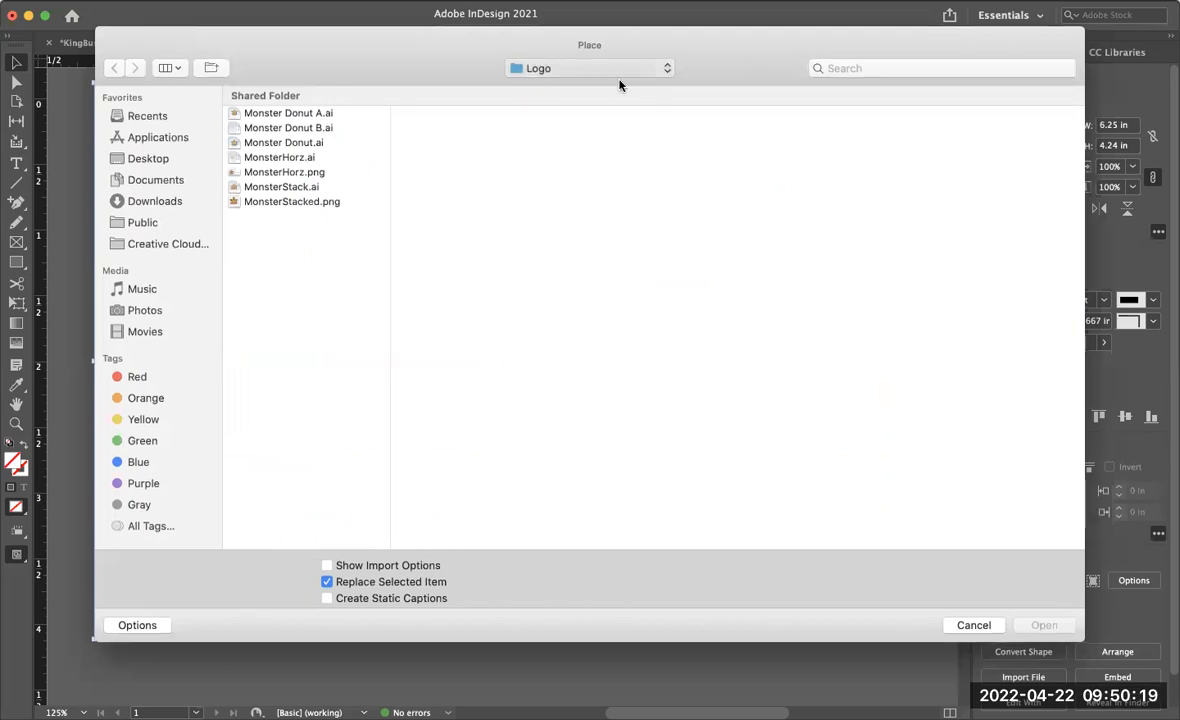
pyautogui.click(774, 117)
pyautogui.click(943, 158)
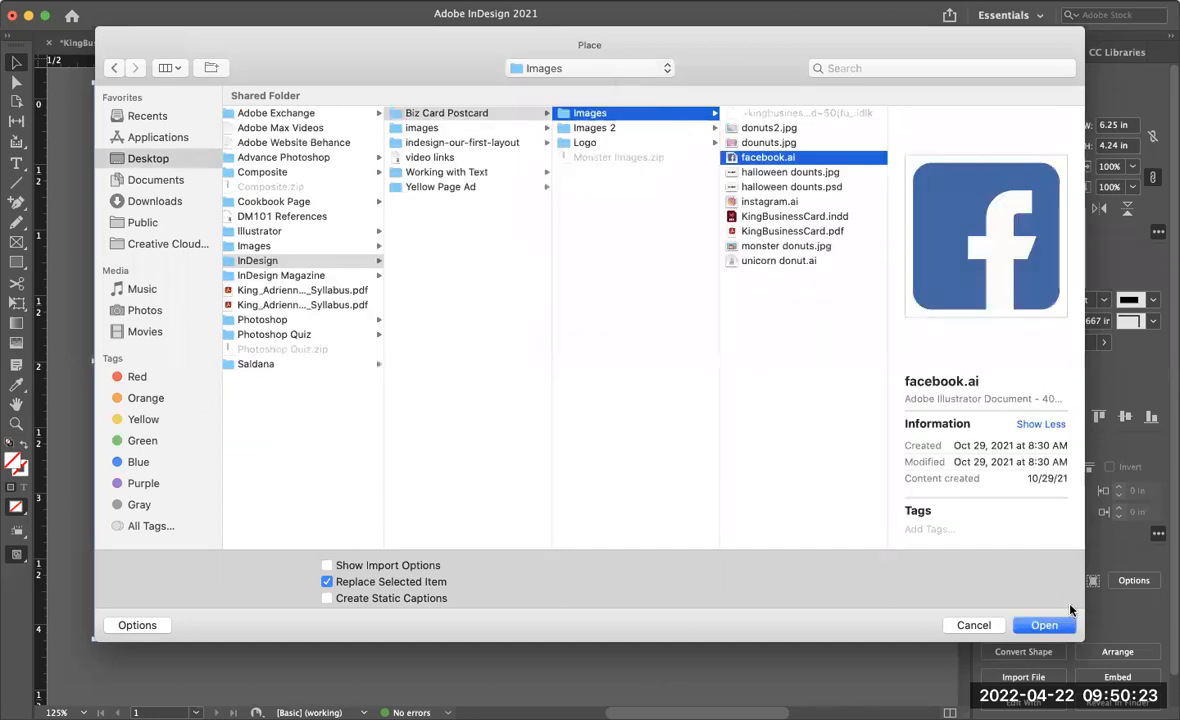
pyautogui.click(1050, 625)
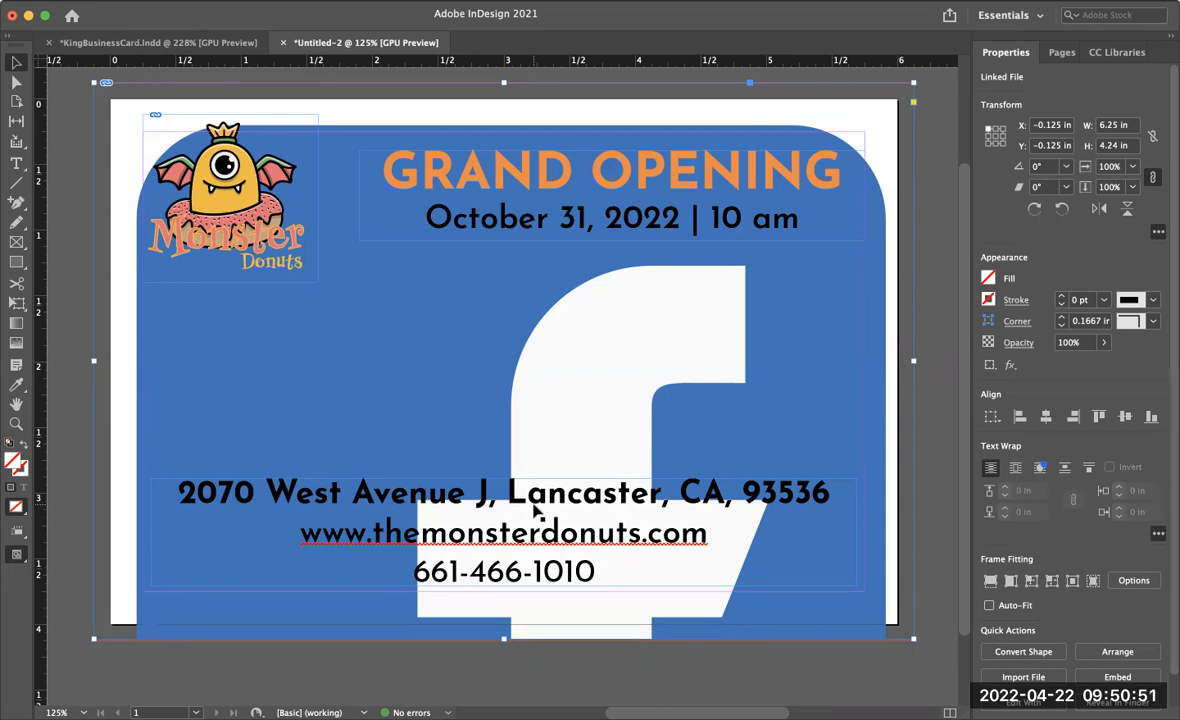
pyautogui.press('super+z')
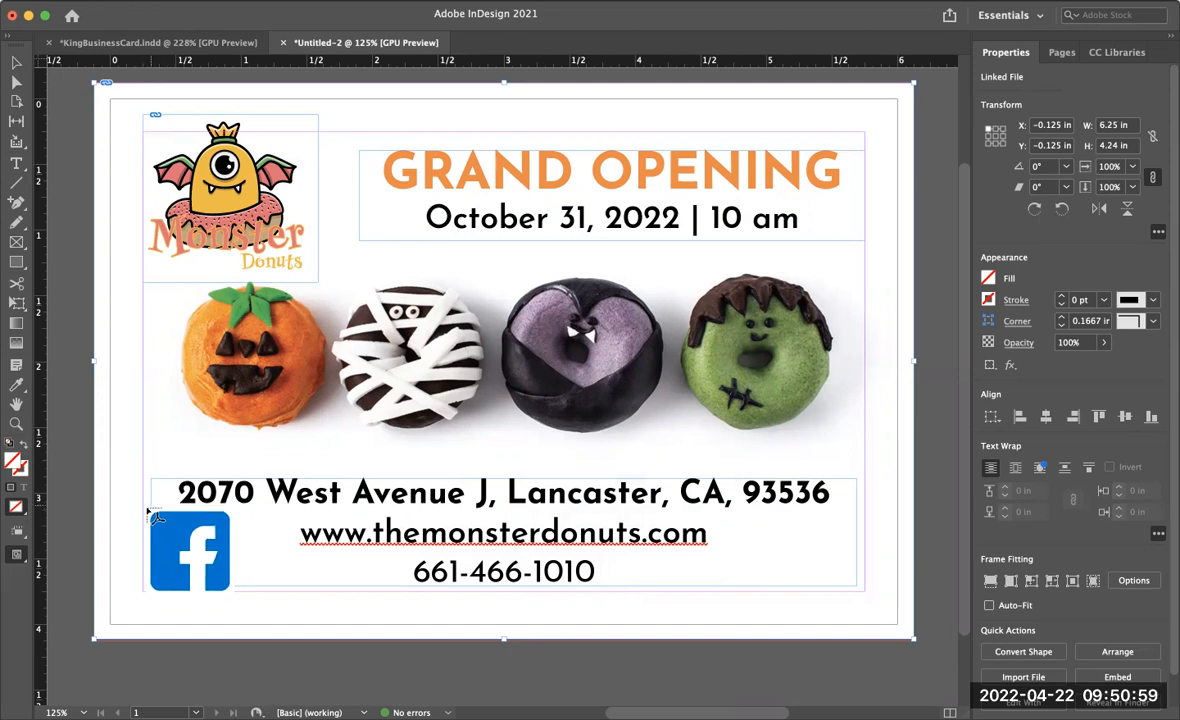
pyautogui.moveTo(151, 509); pyautogui.dragTo(195, 570)
pyautogui.moveTo(195, 570); pyautogui.dragTo(195, 571)
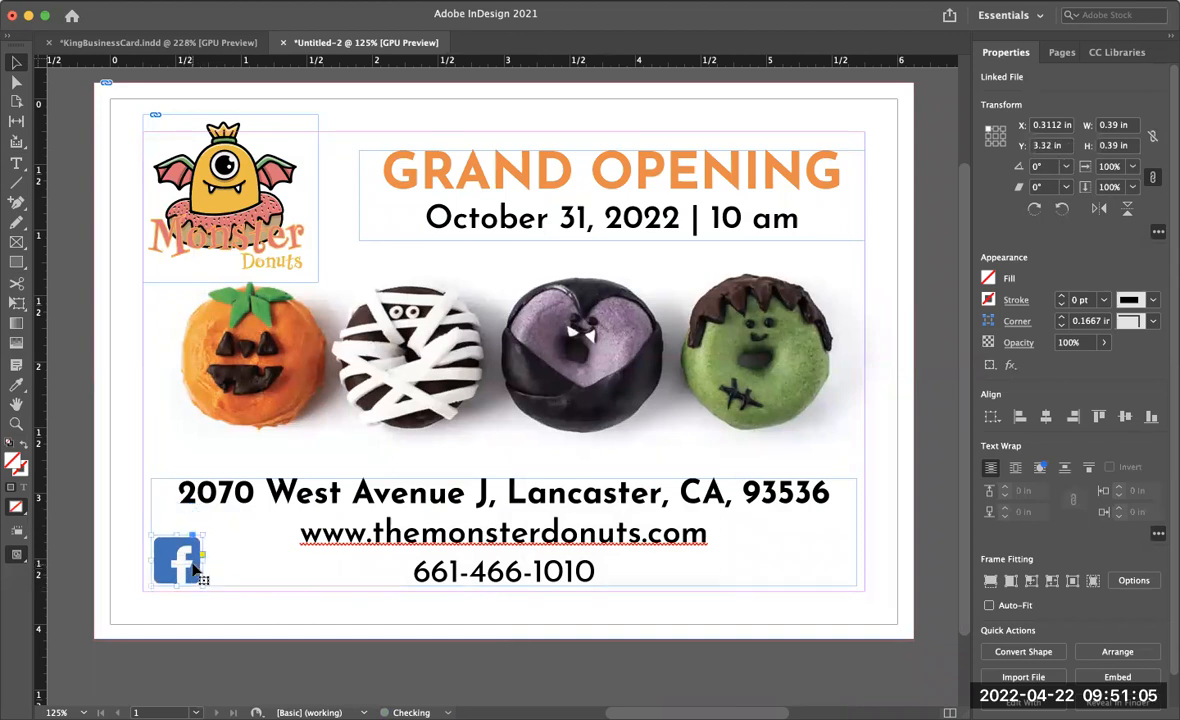
pyautogui.click(930, 573)
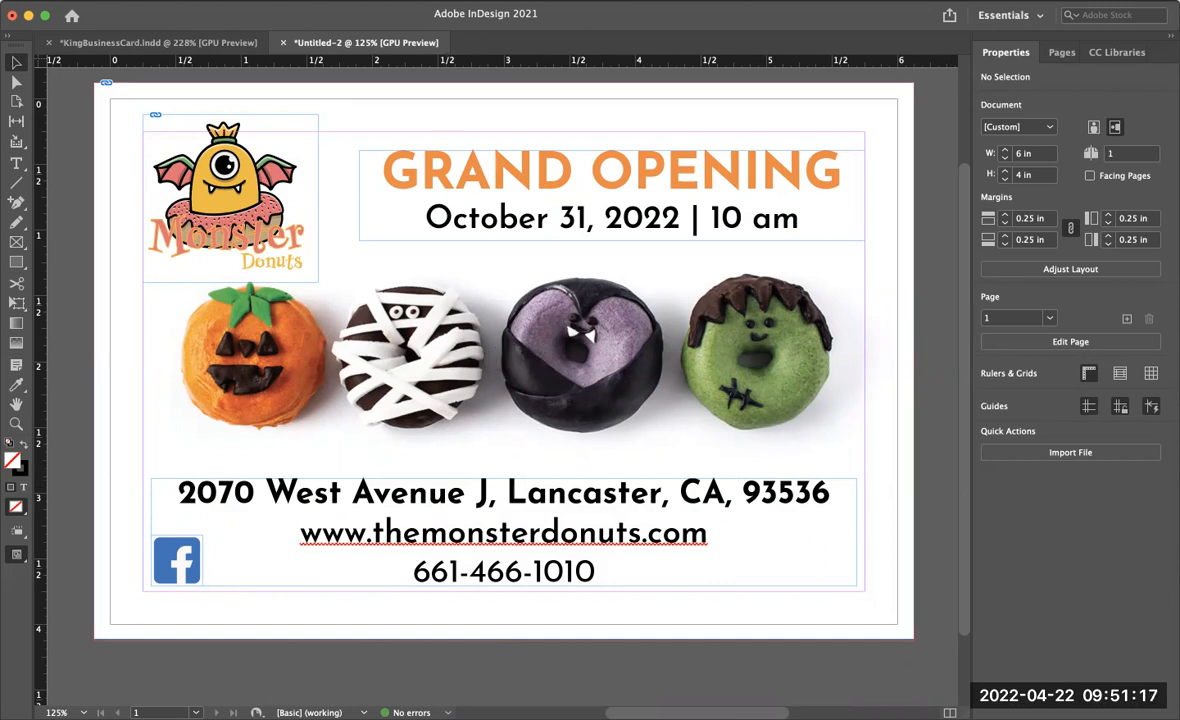
# - Place instagram.ai as an icon about 0.39 in square at the lower-right corner of the contact text frame
pyautogui.click(116, 0)
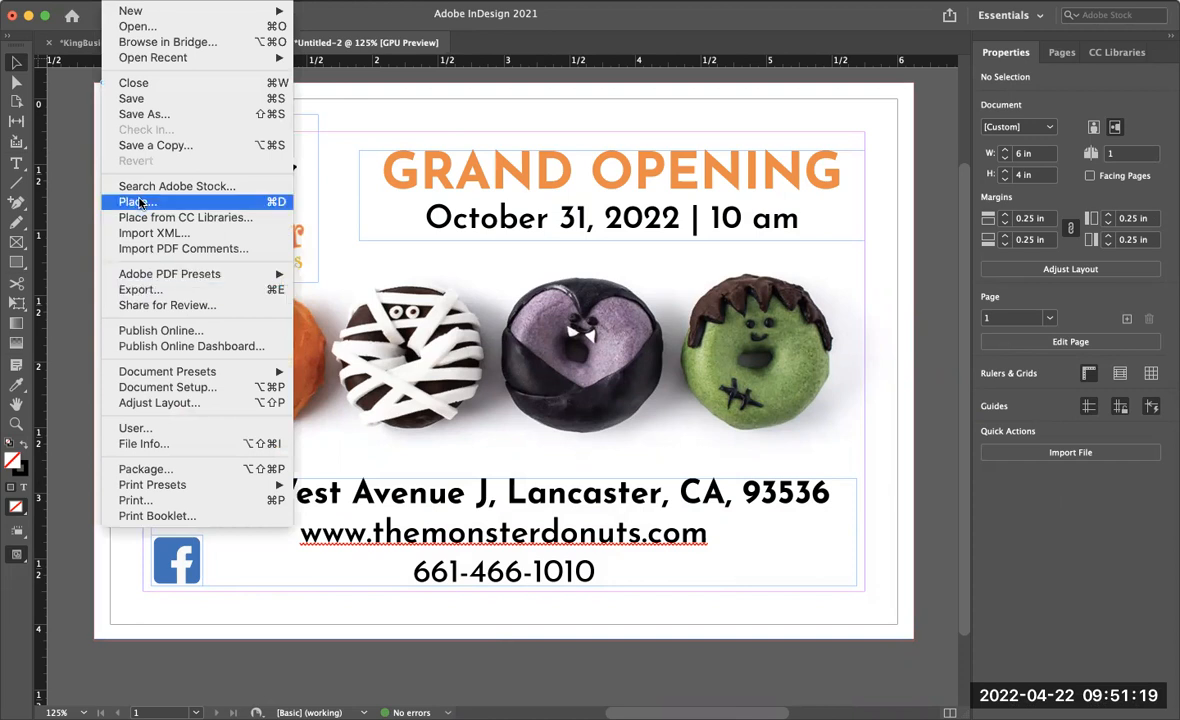
pyautogui.click(132, 205)
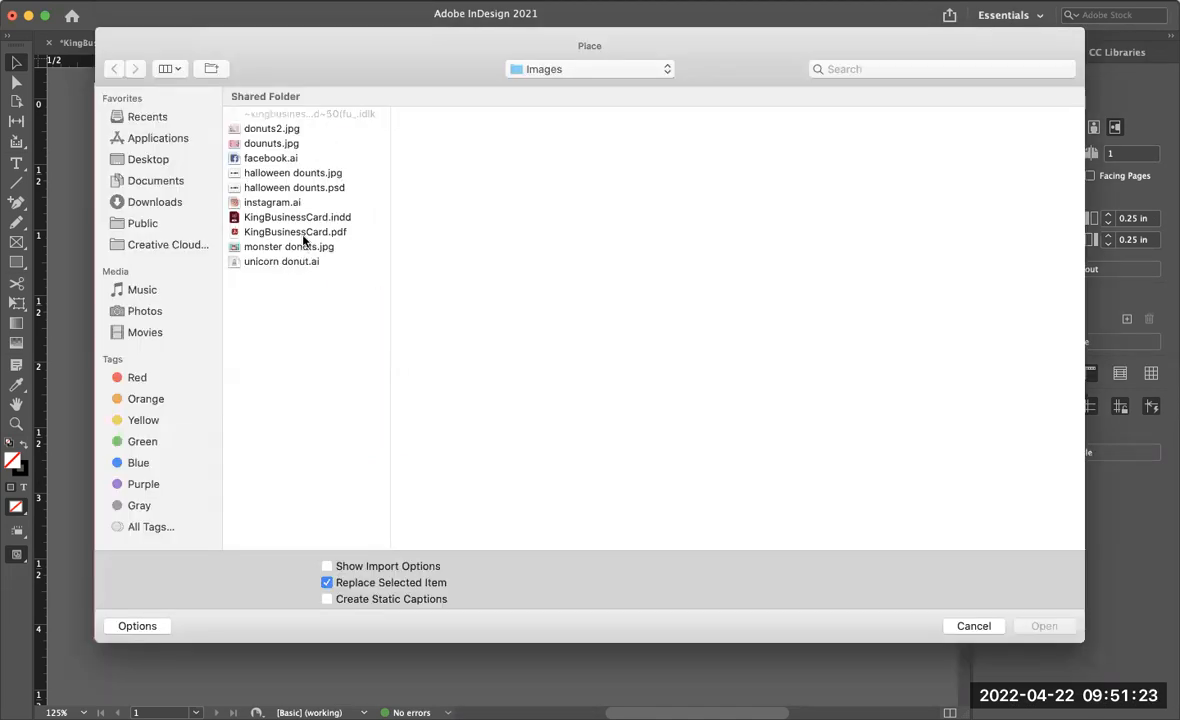
pyautogui.click(296, 200)
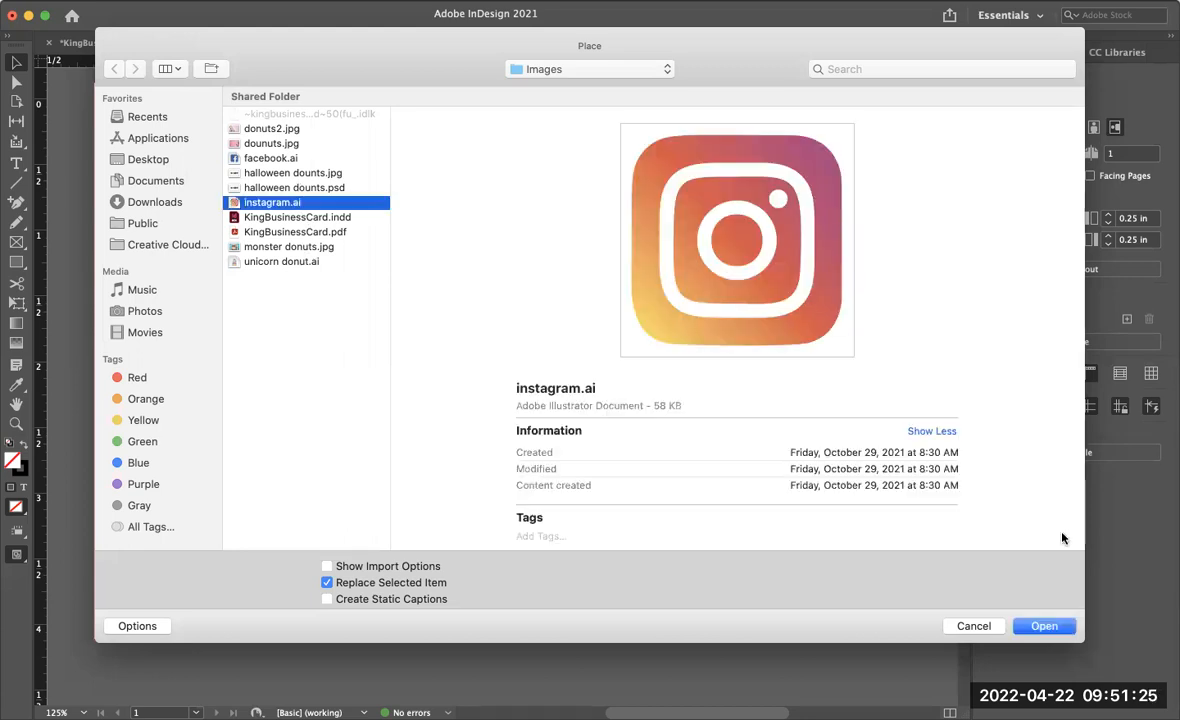
pyautogui.click(1044, 626)
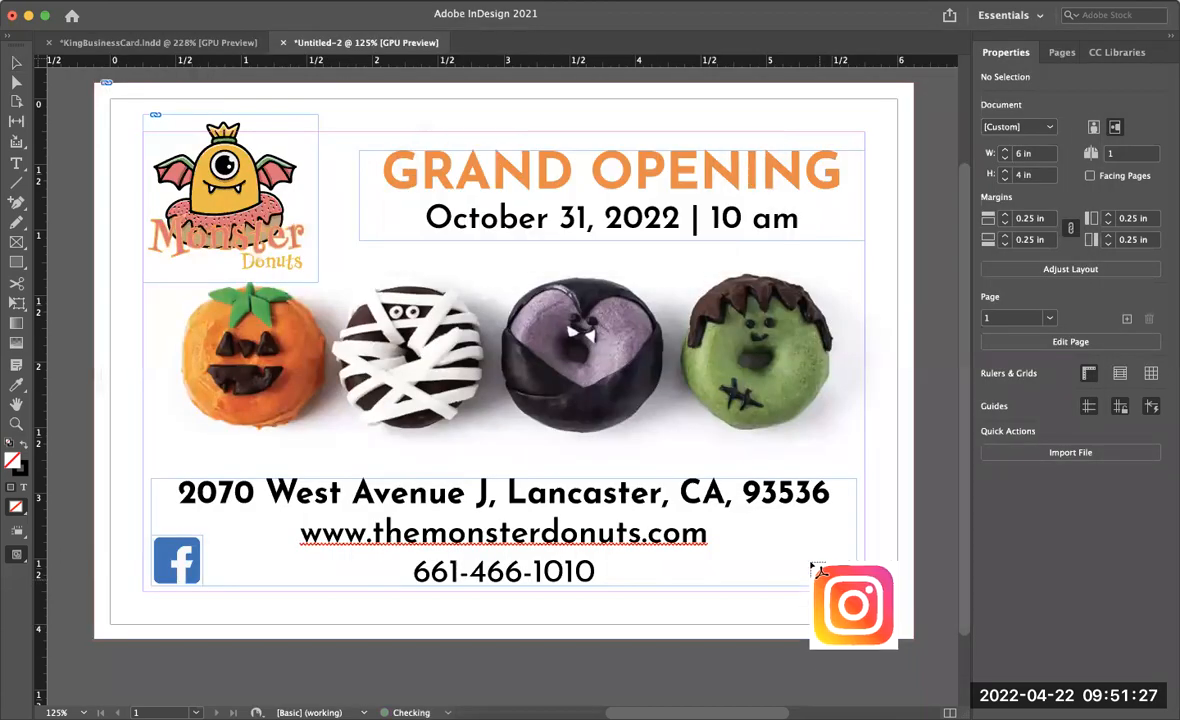
pyautogui.moveTo(791, 542); pyautogui.dragTo(838, 585)
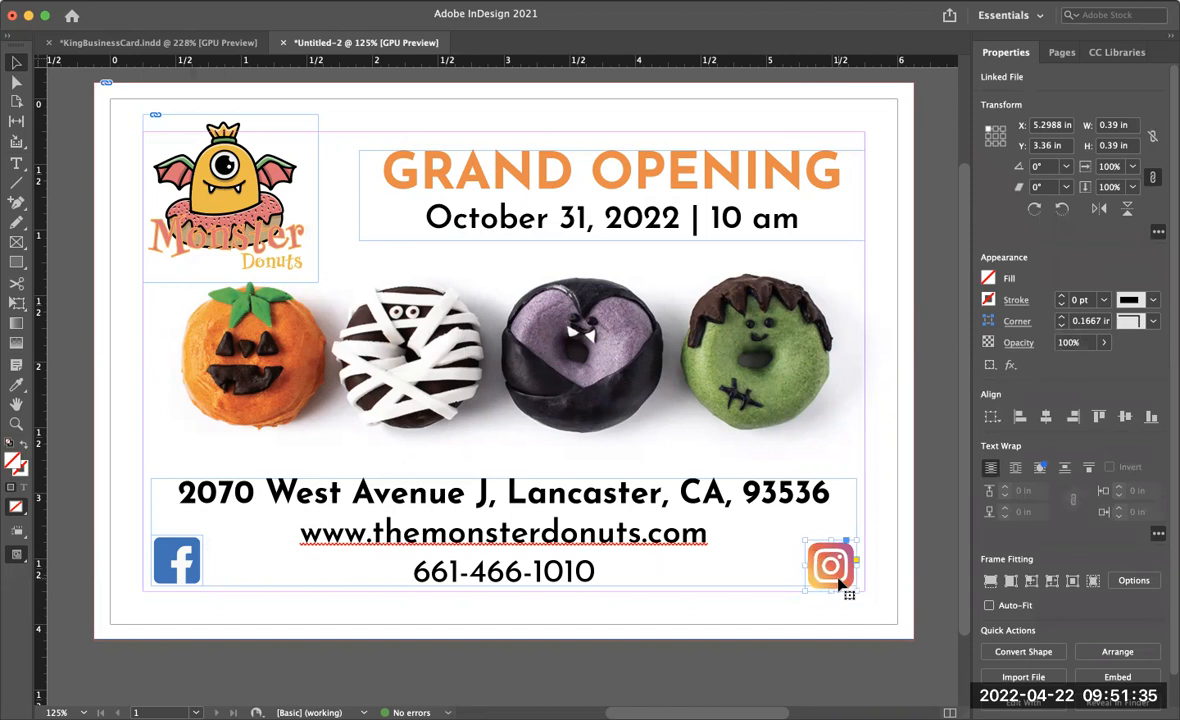
pyautogui.moveTo(838, 585); pyautogui.dragTo(838, 578)
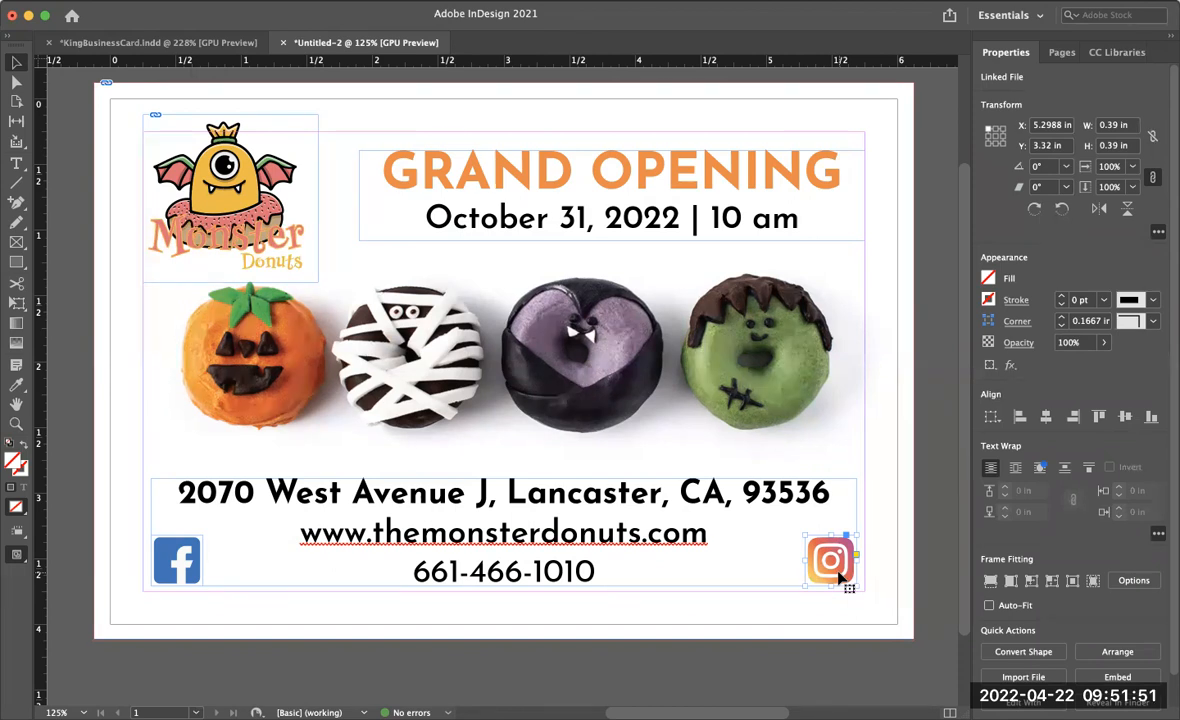
# - Save the document as KingPostcard
pyautogui.click(120, 1)
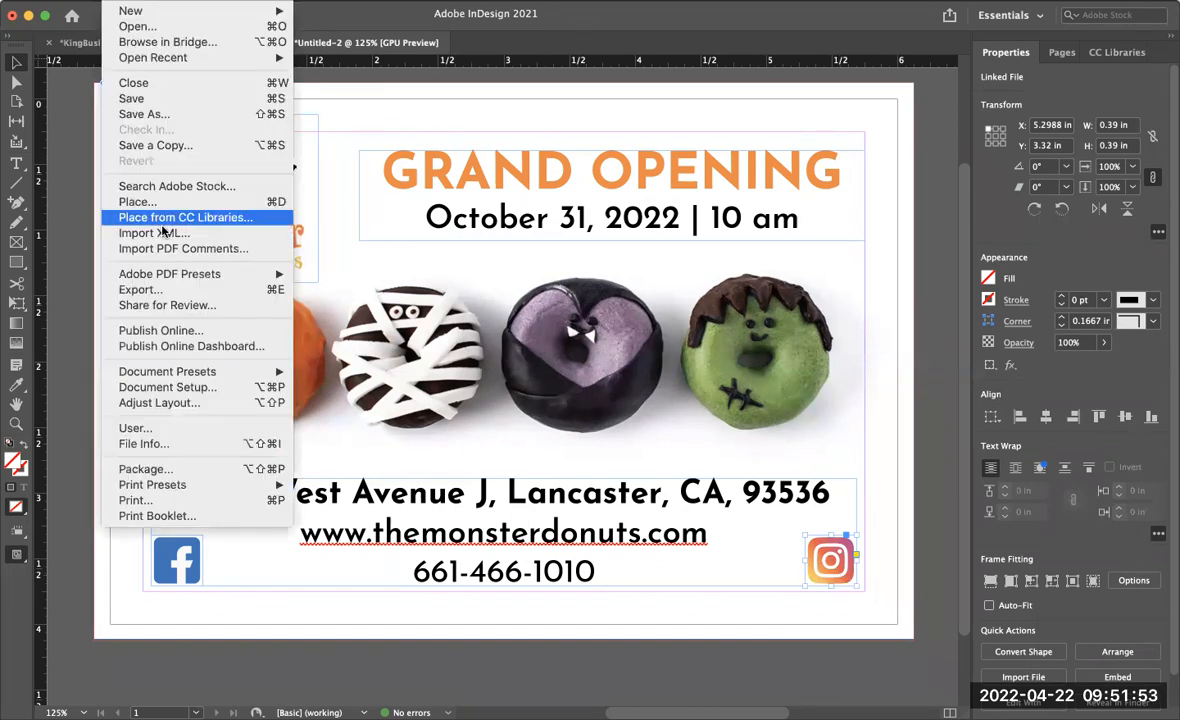
pyautogui.click(150, 114)
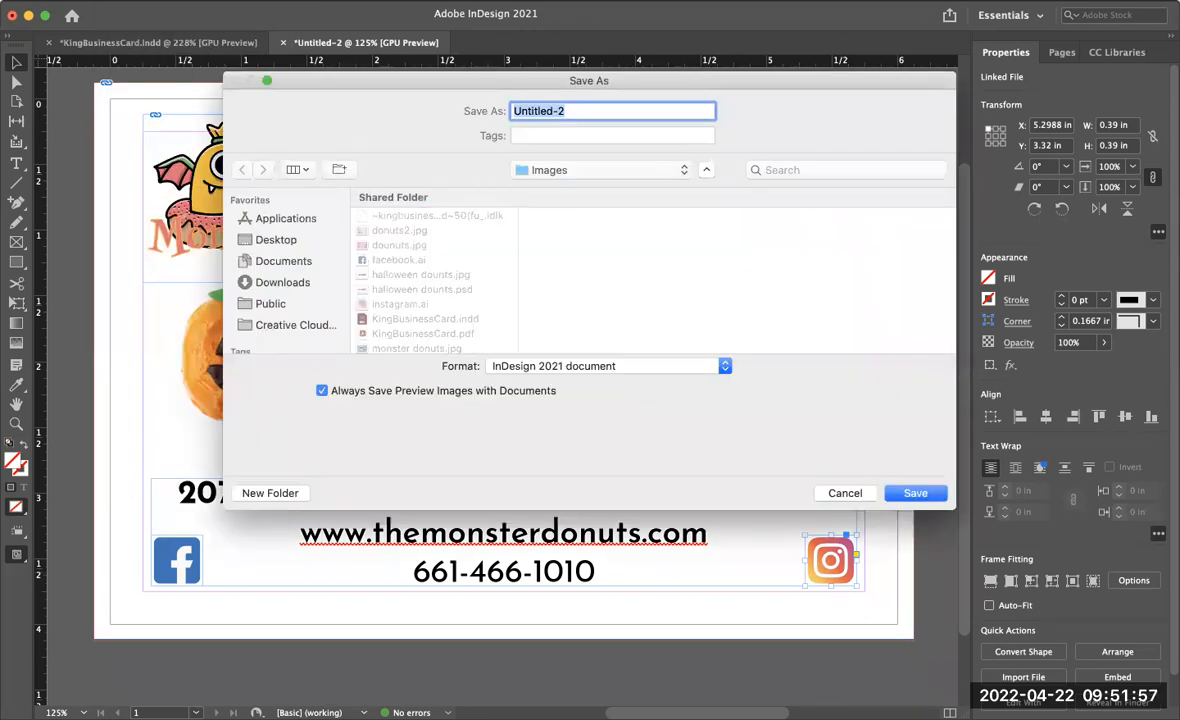
pyautogui.write('KingP')
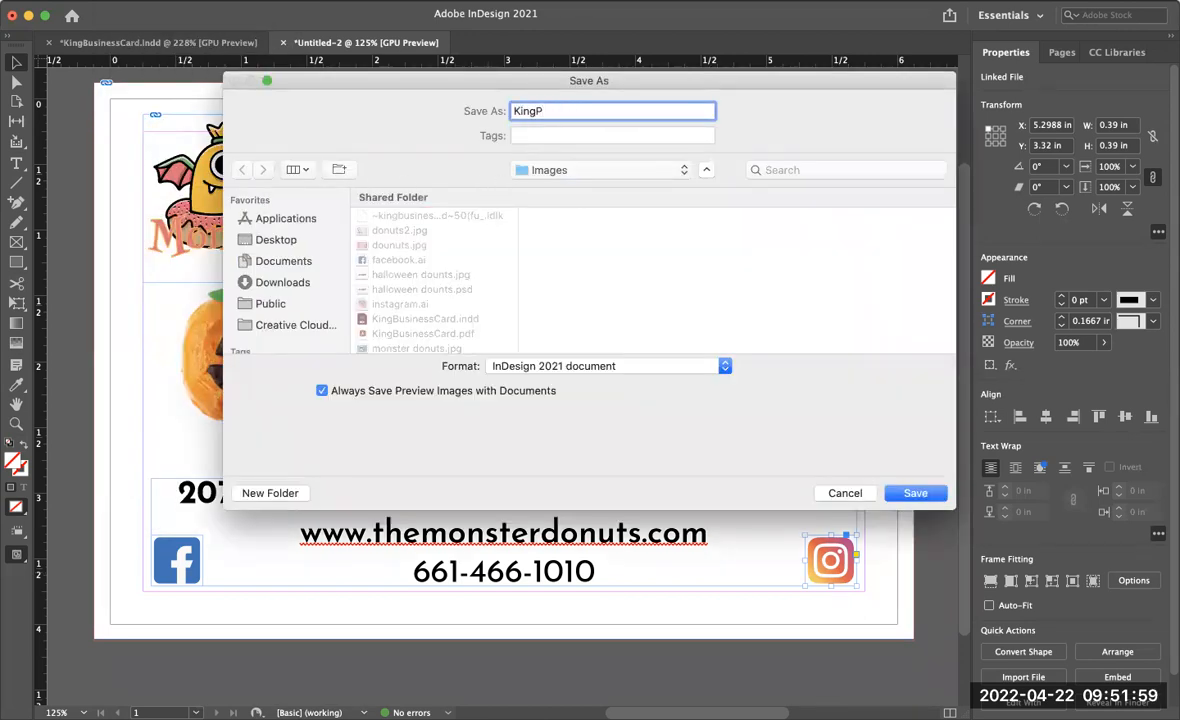
pyautogui.write('ostcard')
pyautogui.press('Return')
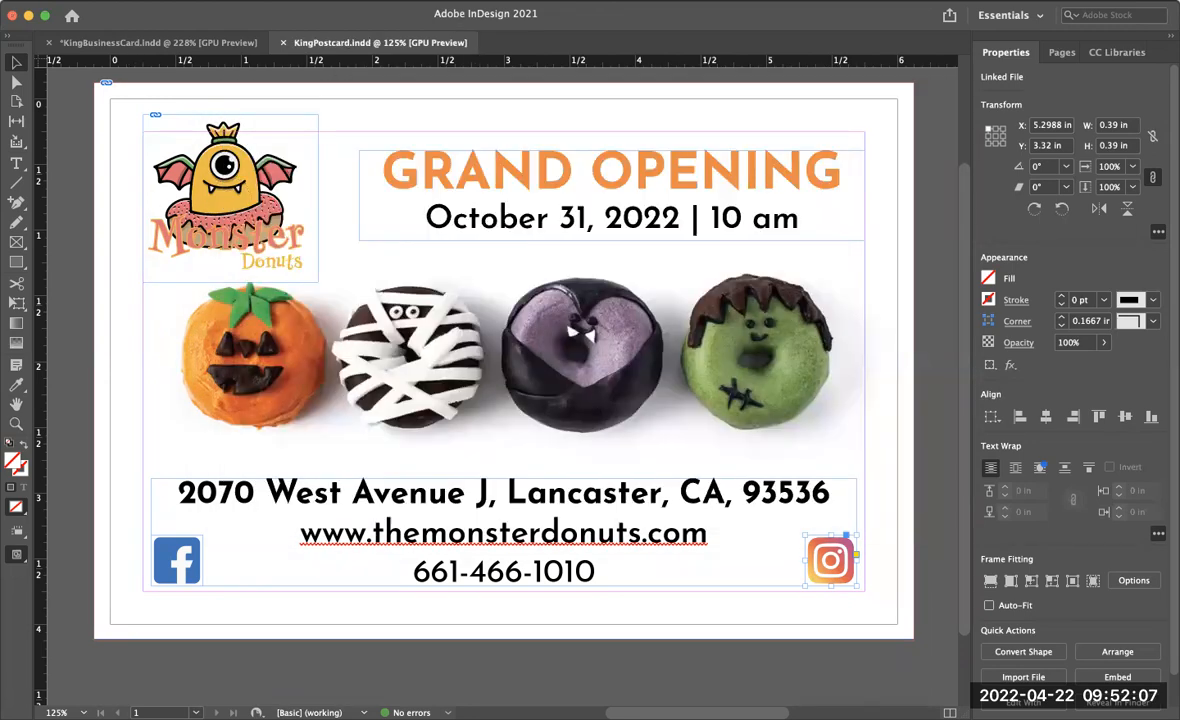
# - Export the postcard as an Adobe PDF (Print) using the High Quality Print preset
pyautogui.click(125, 0)
pyautogui.click(140, 289)
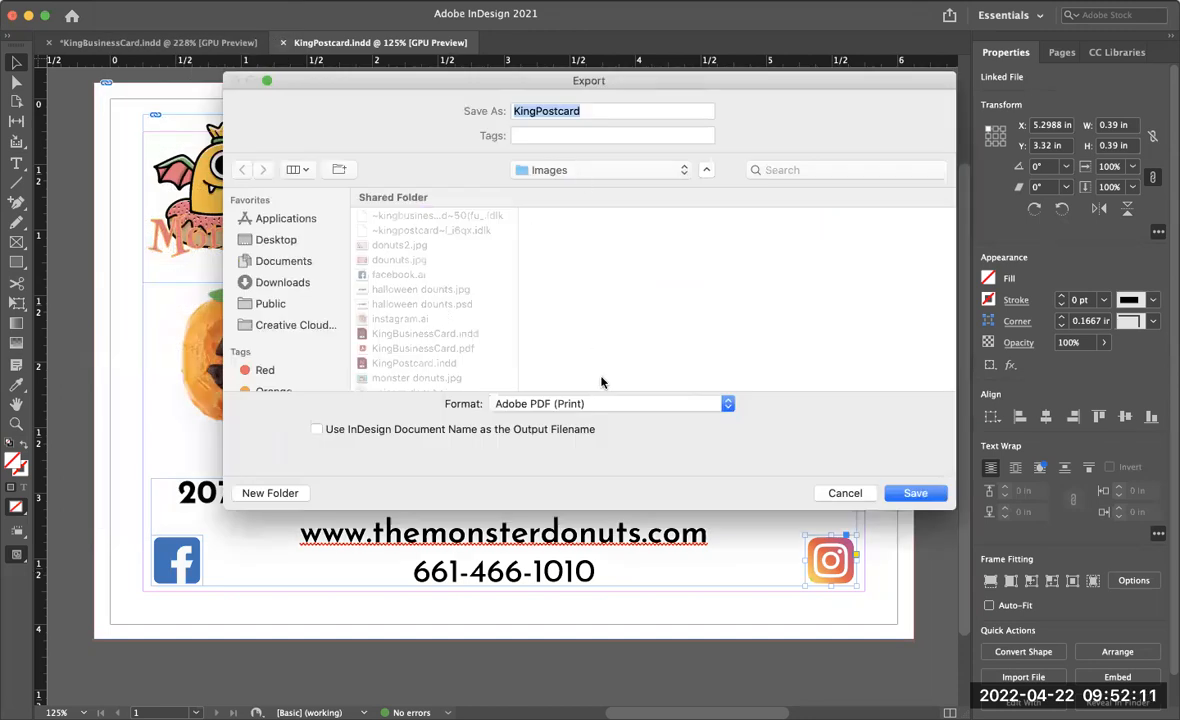
pyautogui.click(614, 401)
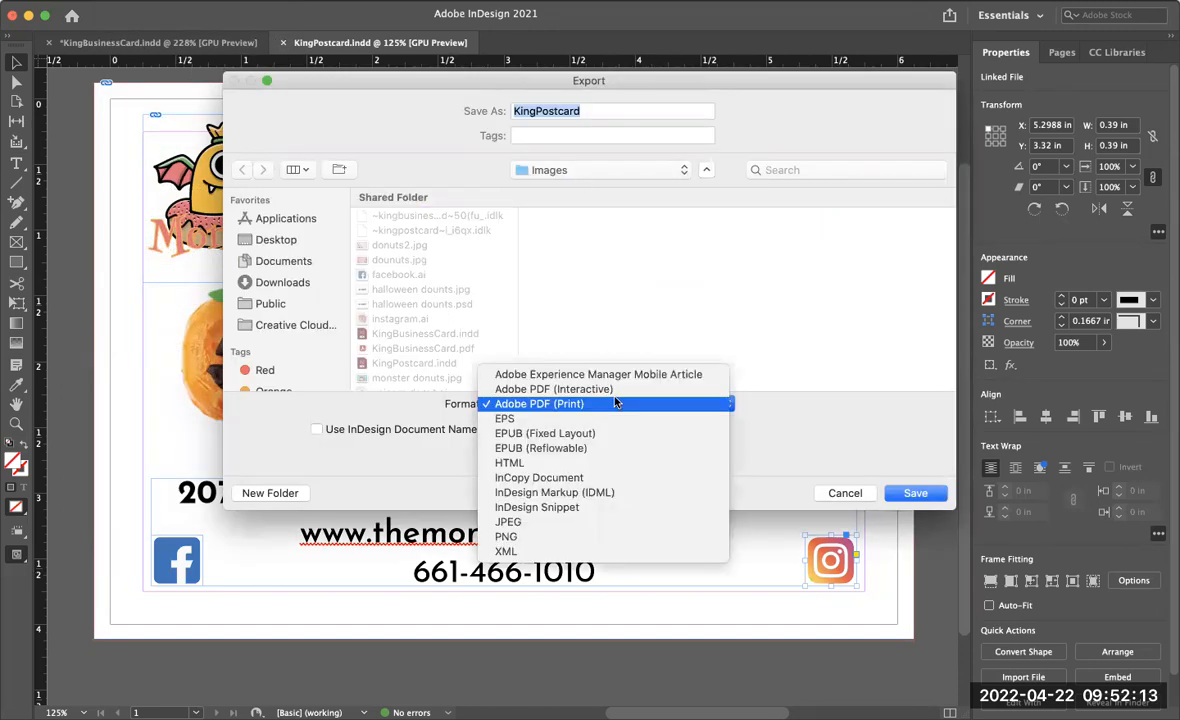
pyautogui.click(614, 401)
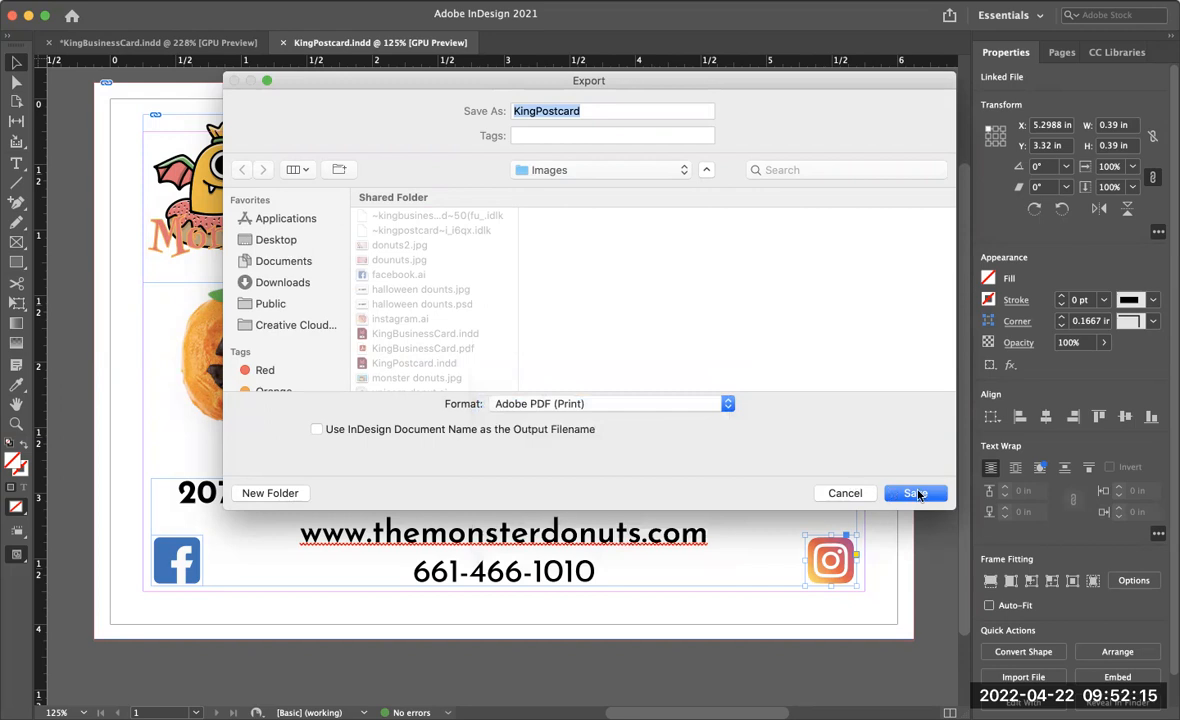
pyautogui.click(917, 494)
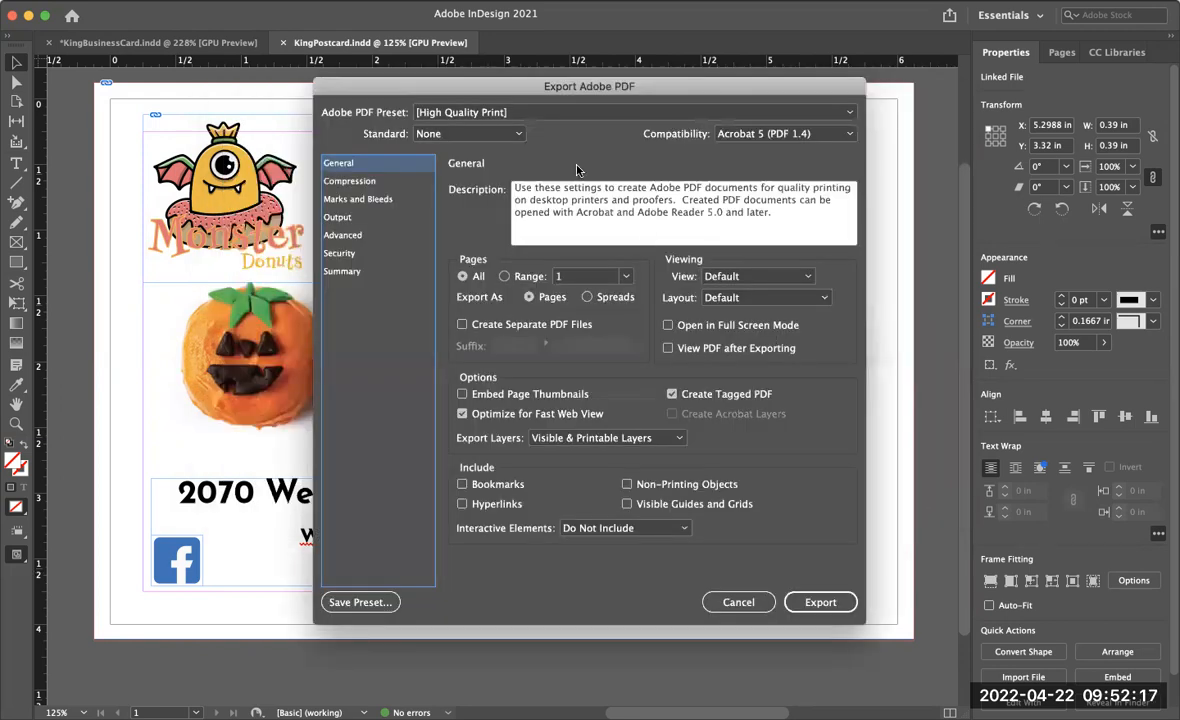
pyautogui.click(506, 114)
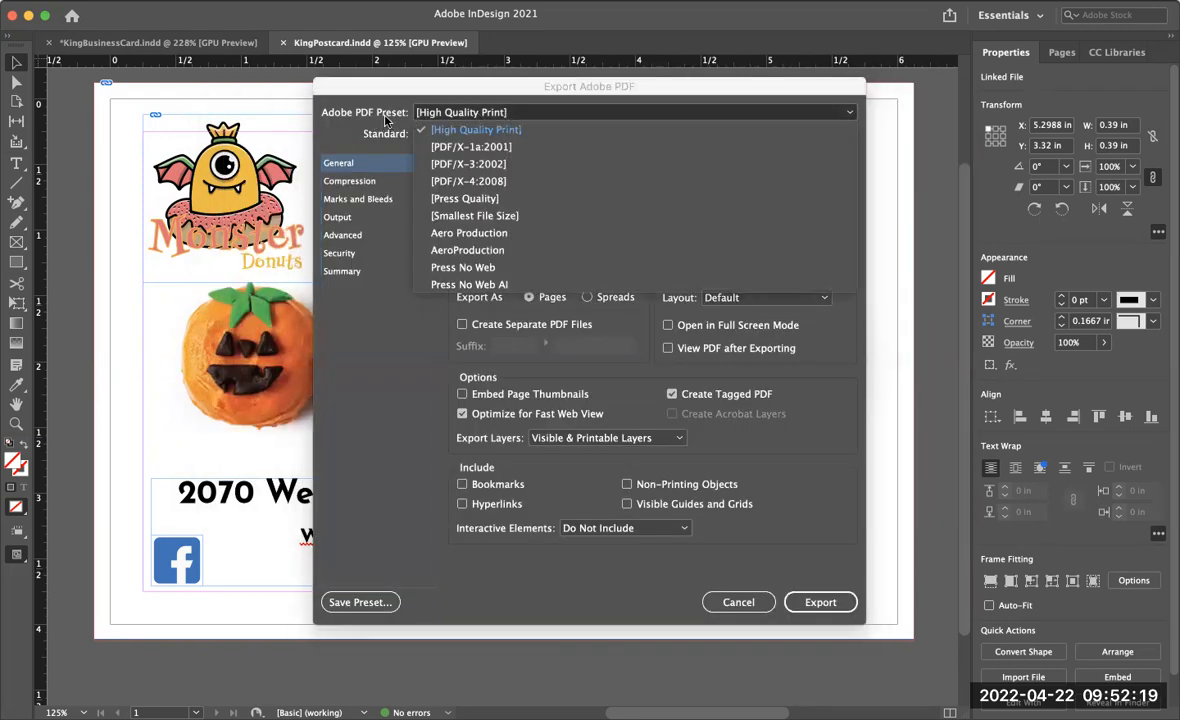
pyautogui.click(497, 132)
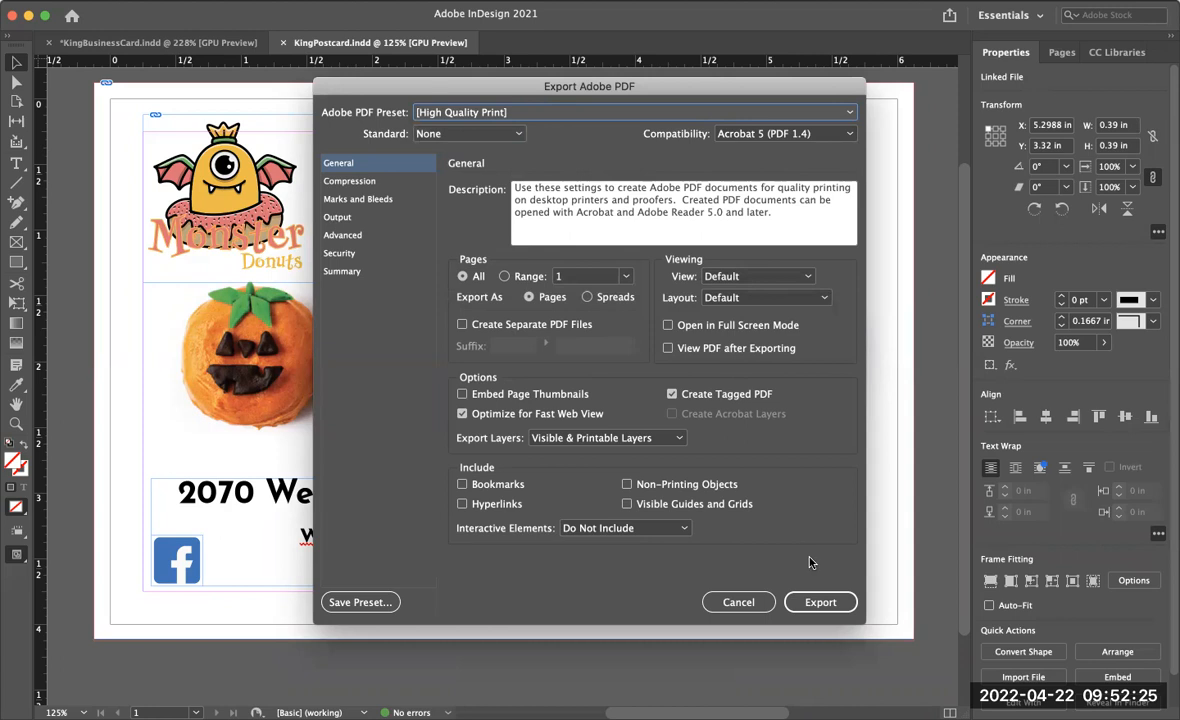
pyautogui.click(831, 602)
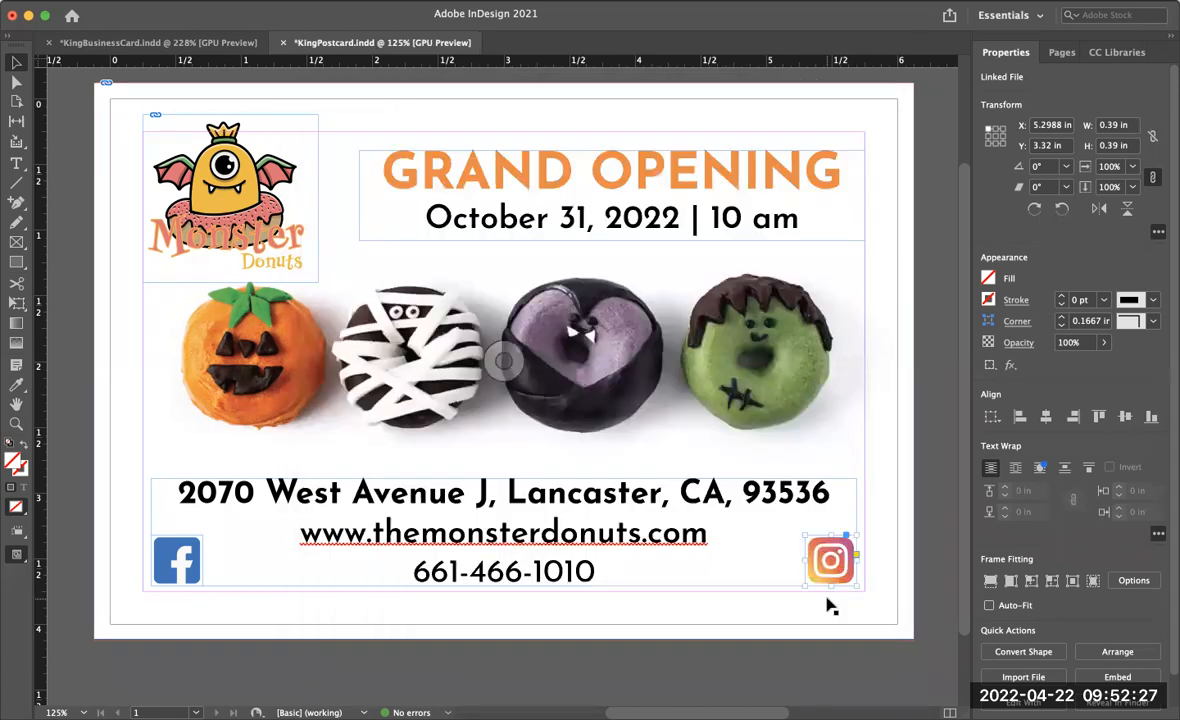